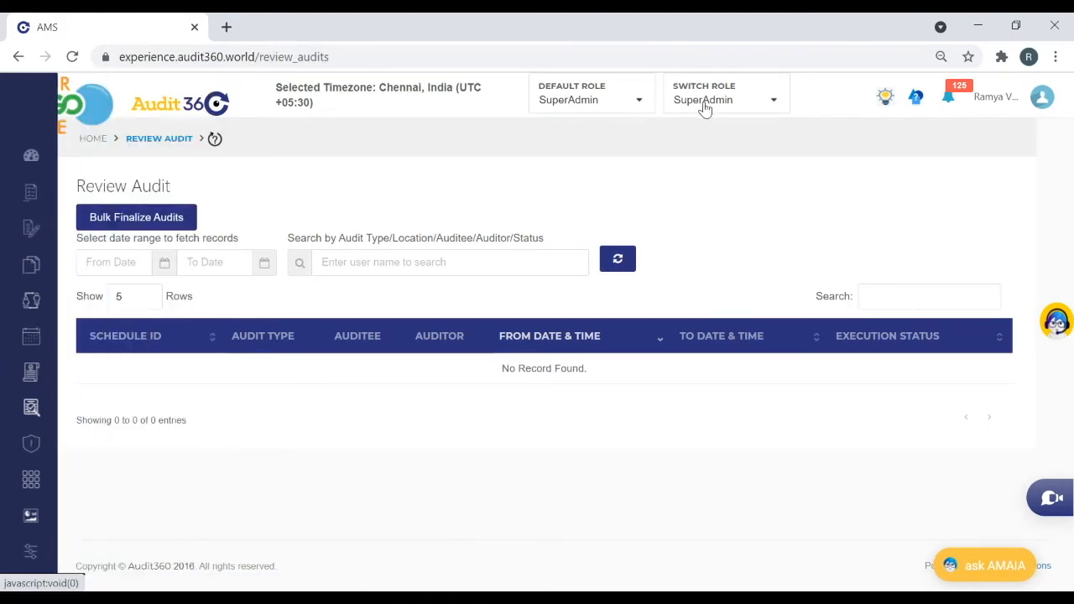
Open the Review Audit page and fetch the audits matching "Finalized"
{"action": "mouse_move", "coordinate": [17, 203]}
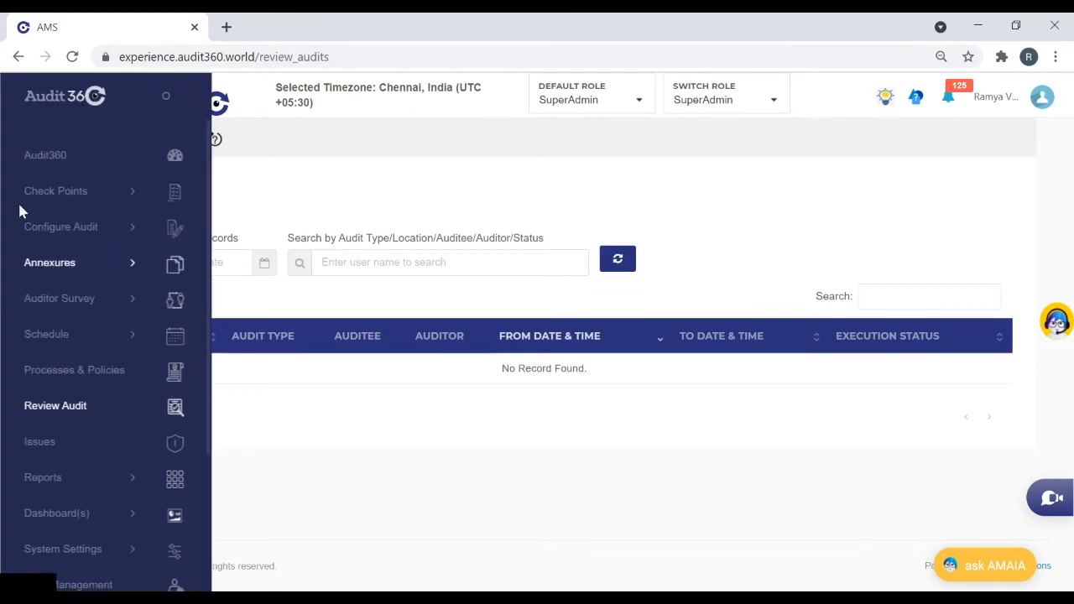
{"action": "left_click", "coordinate": [30, 417]}
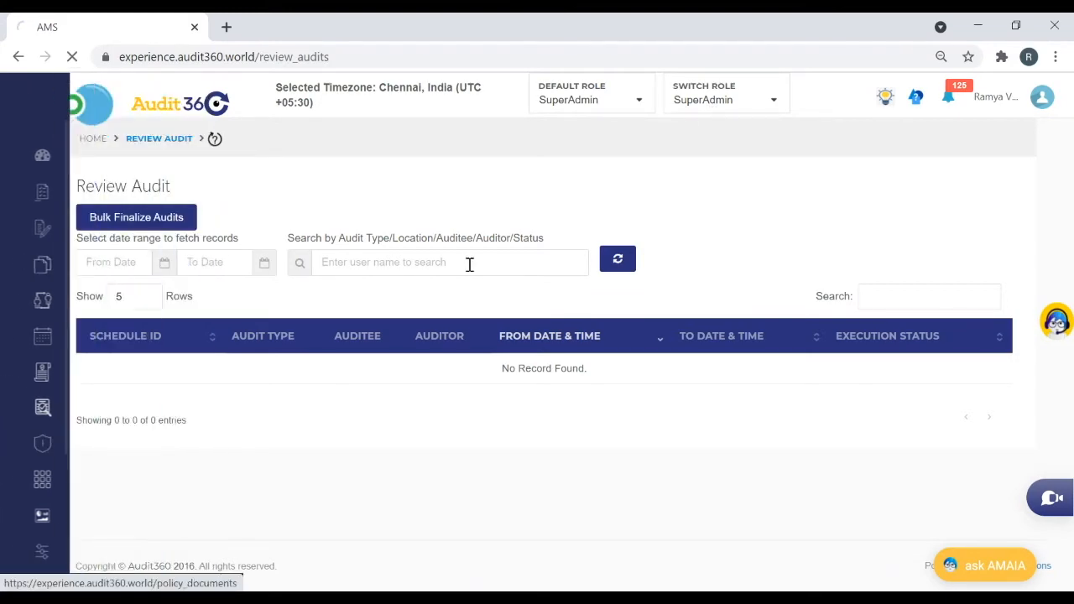
{"action": "left_click", "coordinate": [414, 260]}
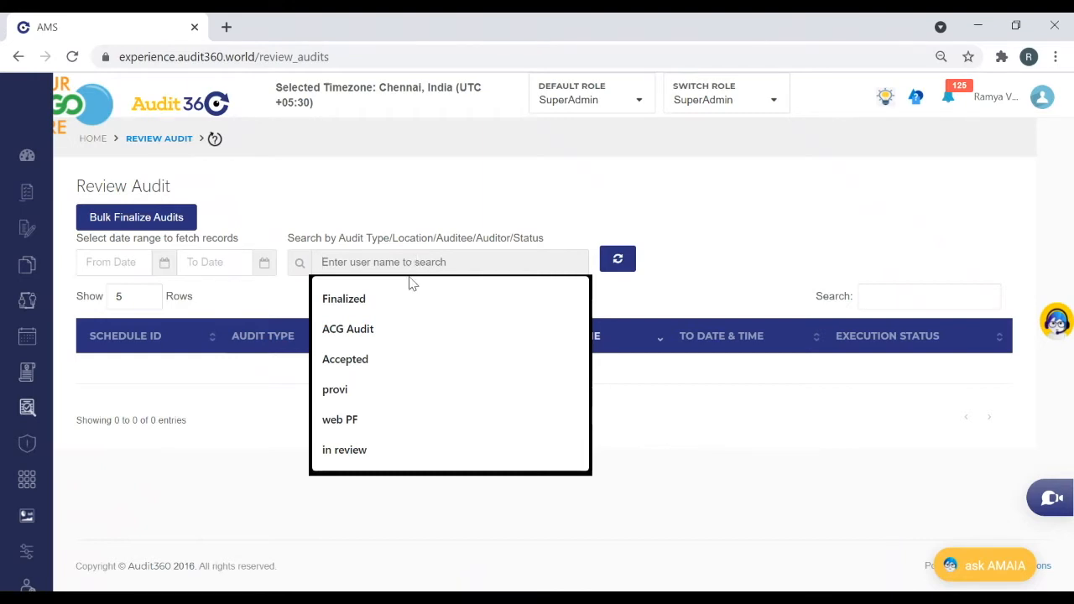
{"action": "left_click", "coordinate": [408, 299]}
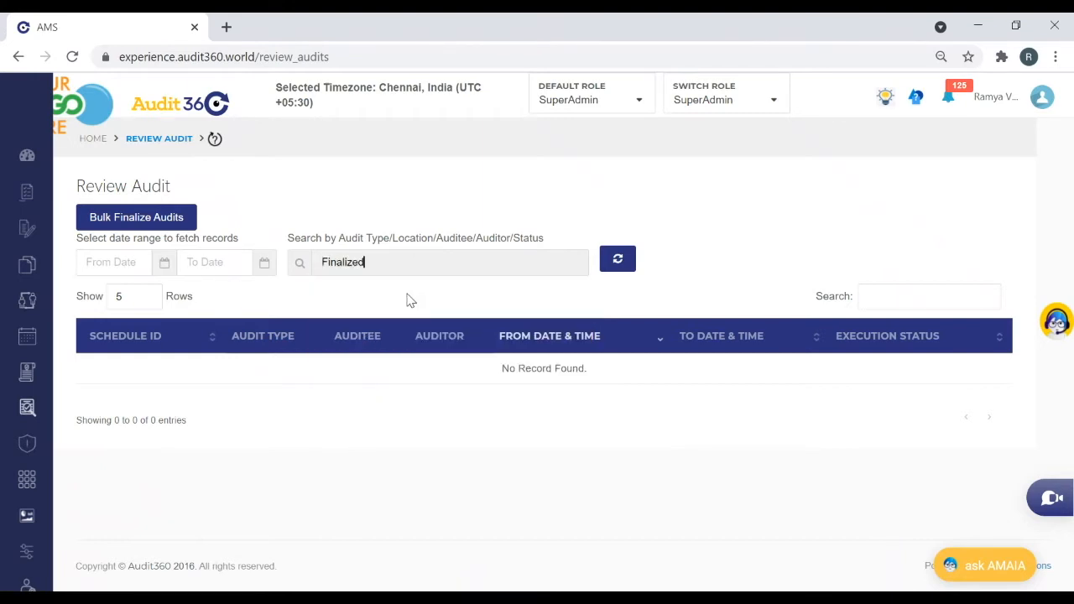
{"action": "left_click", "coordinate": [617, 262]}
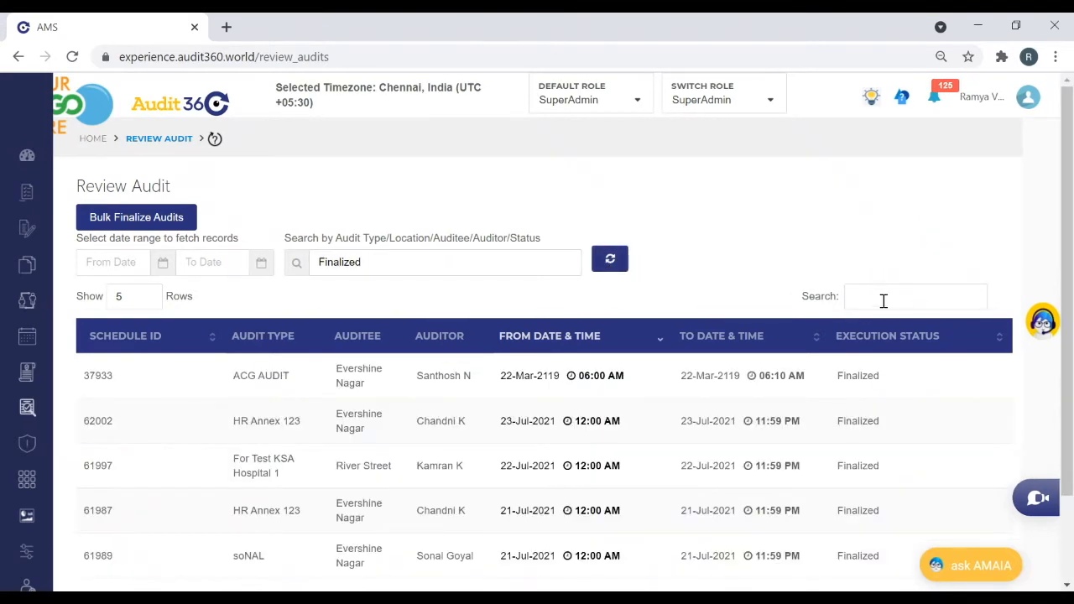
{"action": "left_click", "coordinate": [884, 301]}
Replace the audit search term with "AMIL Branch audit" and fetch the matching records
{"action": "left_click", "coordinate": [376, 262]}
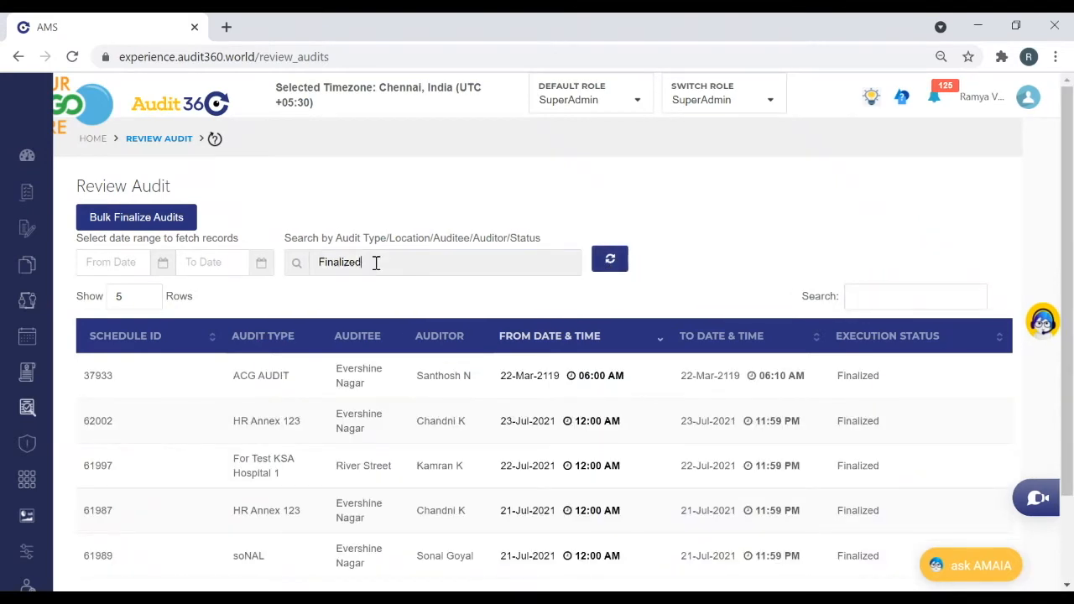
{"action": "key", "text": "BackSpace"}
{"action": "key", "text": "BackSpace"}
{"action": "key", "text": "BackSpace"}
{"action": "key", "text": "BackSpace"}
{"action": "key", "text": "BackSpace"}
{"action": "key", "text": "BackSpace"}
{"action": "type", "text": "AMIL Branch audit"}
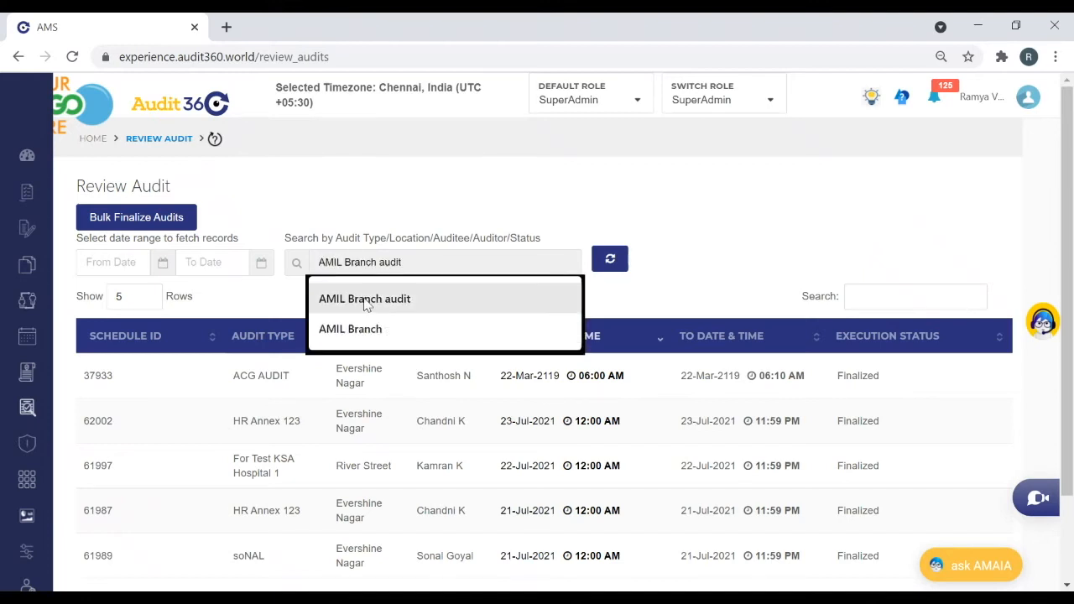
{"action": "left_click", "coordinate": [364, 299]}
{"action": "left_click", "coordinate": [609, 261]}
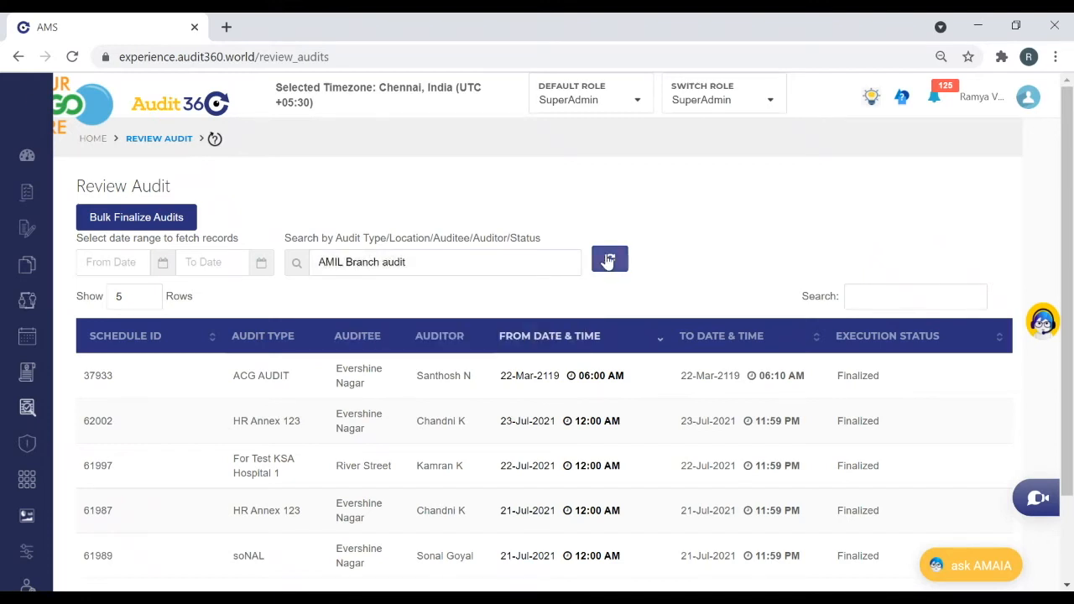
Filter the fetched audit table by "acce" and by "in re", and clear the filter
{"action": "left_click_drag", "start_coordinate": [1068, 169], "coordinate": [1018, 202]}
{"action": "left_click", "coordinate": [870, 251]}
{"action": "type", "text": "acce"}
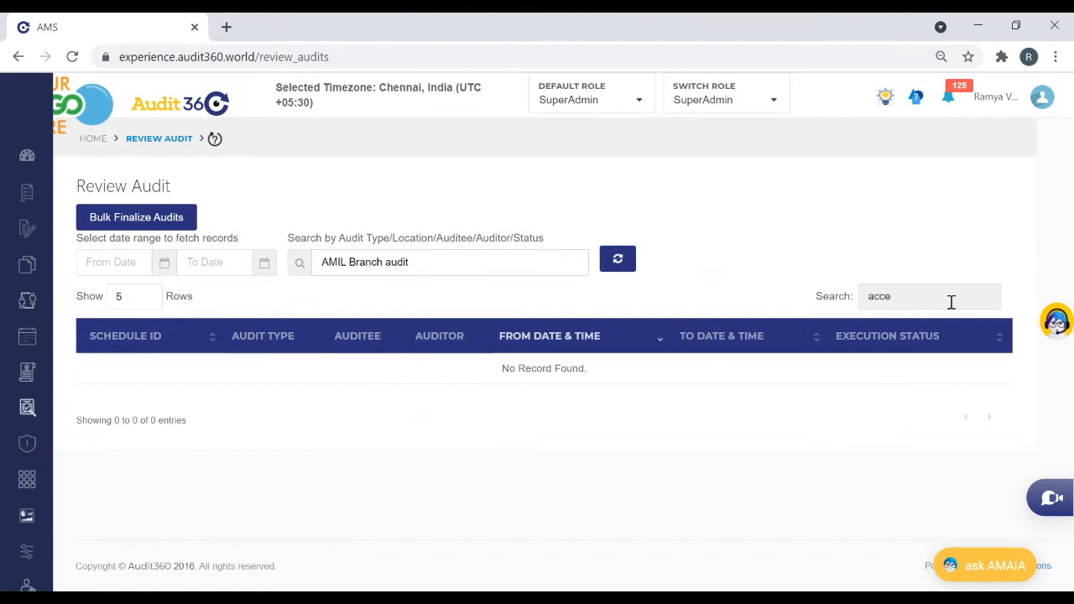
{"action": "type", "text": "in re"}
{"action": "key", "text": "BackSpace"}
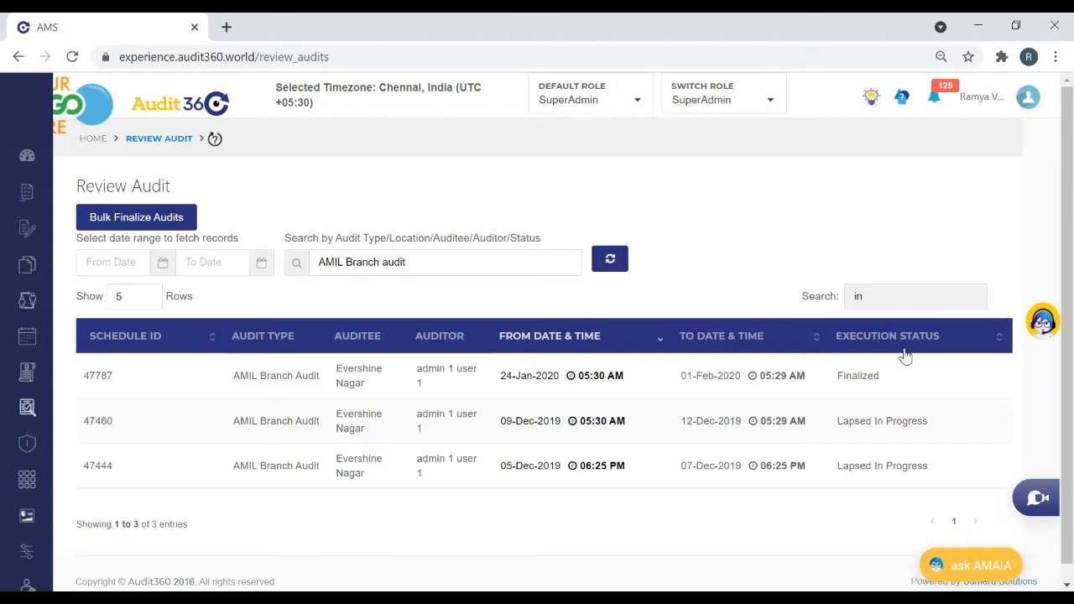
{"action": "key", "text": "BackSpace"}
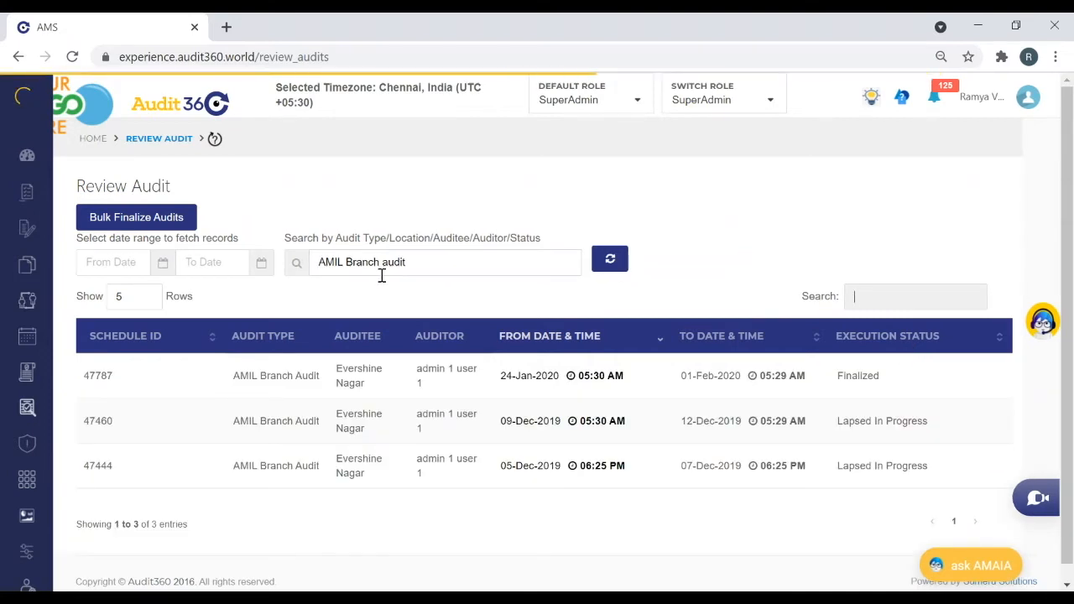
Fetch the audits matching "In Review" and open the 1059 A&G Auditor audit dated 22-Jul-2021
{"action": "left_click_drag", "start_coordinate": [459, 252], "coordinate": [318, 259]}
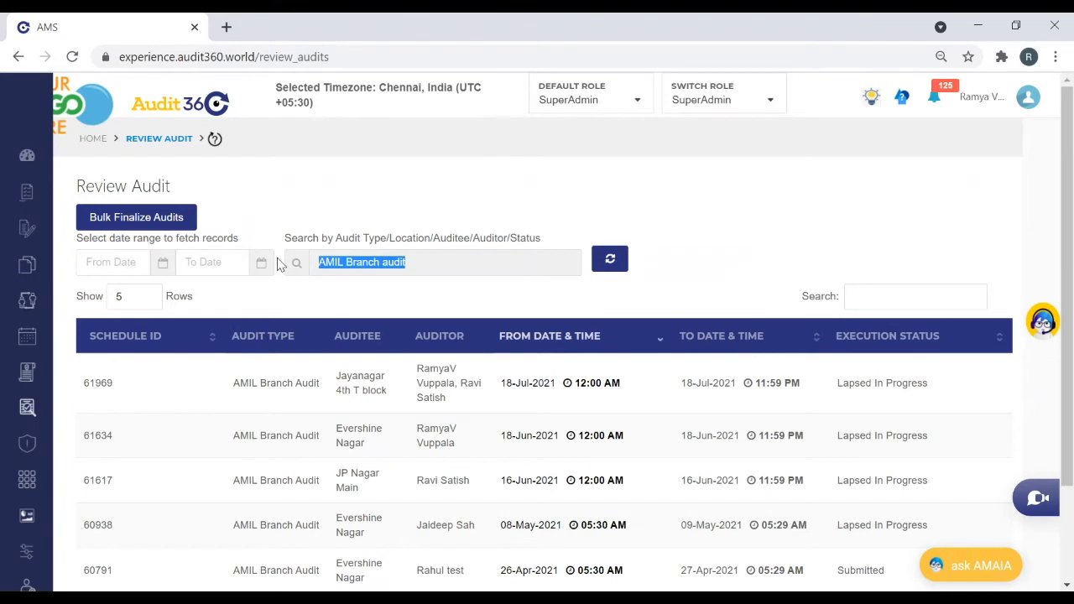
{"action": "type", "text": "In"}
{"action": "left_click", "coordinate": [327, 328]}
{"action": "left_click", "coordinate": [625, 260]}
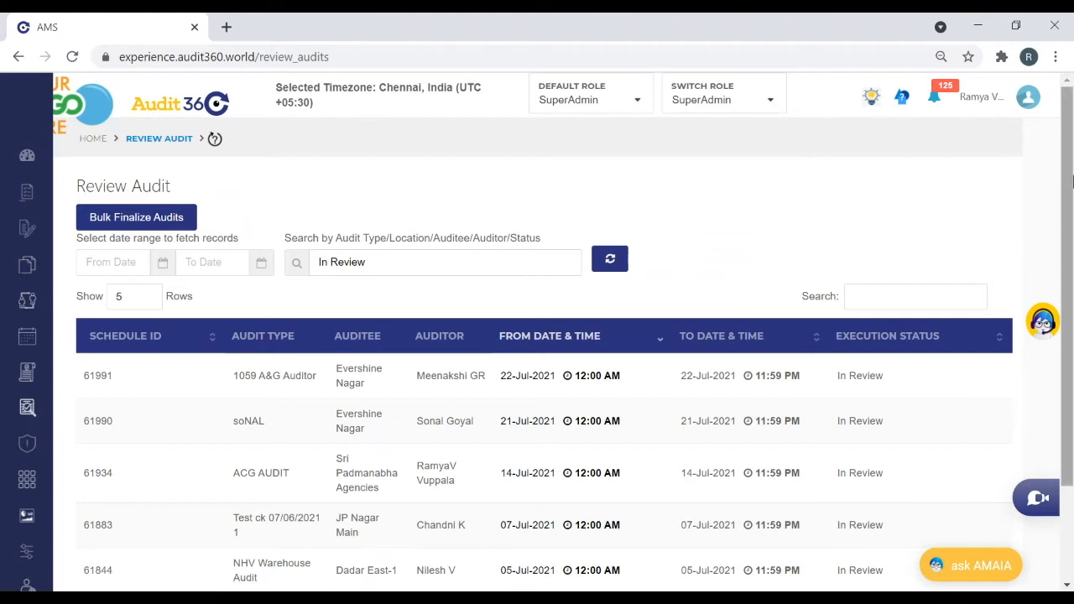
{"action": "left_click_drag", "start_coordinate": [1067, 160], "coordinate": [1069, 199]}
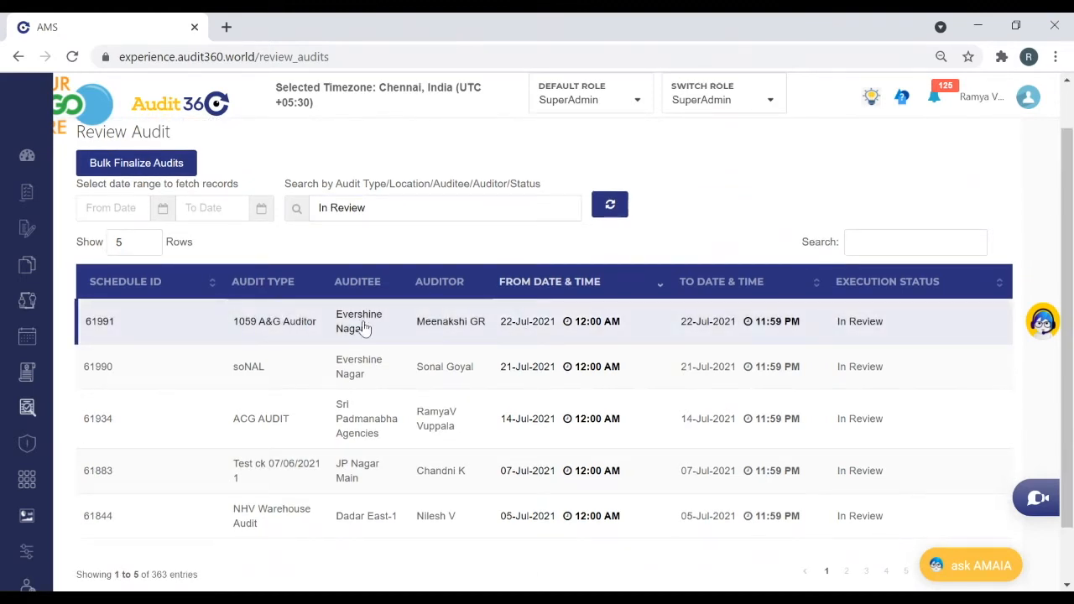
{"action": "left_click", "coordinate": [573, 333]}
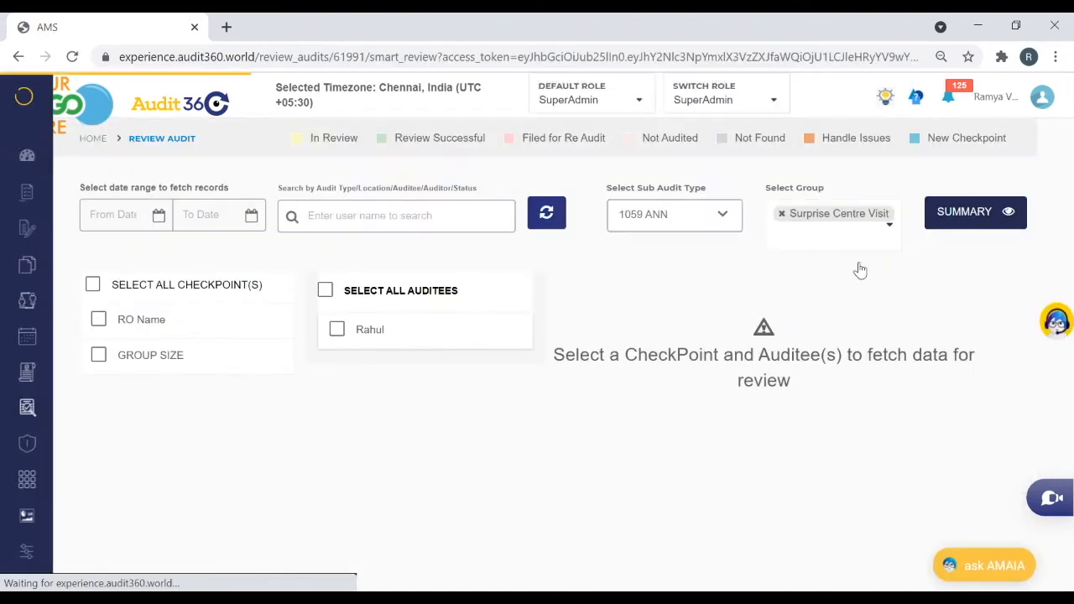
View the audit's summary, examine its sub audits, achieved scores and issues chart, and close the summary
{"action": "left_click", "coordinate": [958, 217]}
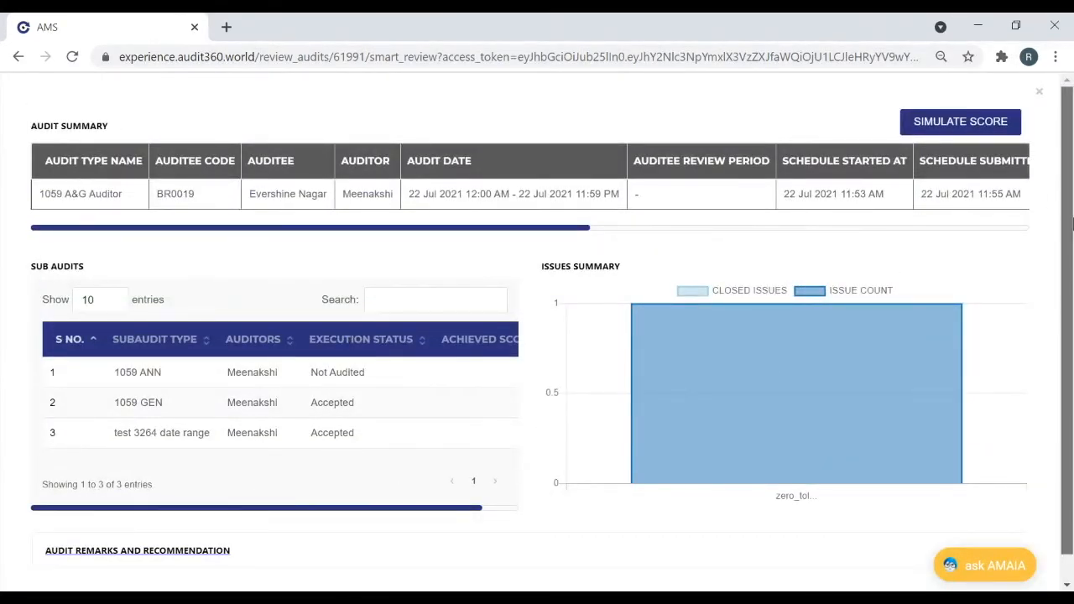
{"action": "left_click_drag", "start_coordinate": [1070, 223], "coordinate": [1071, 248]}
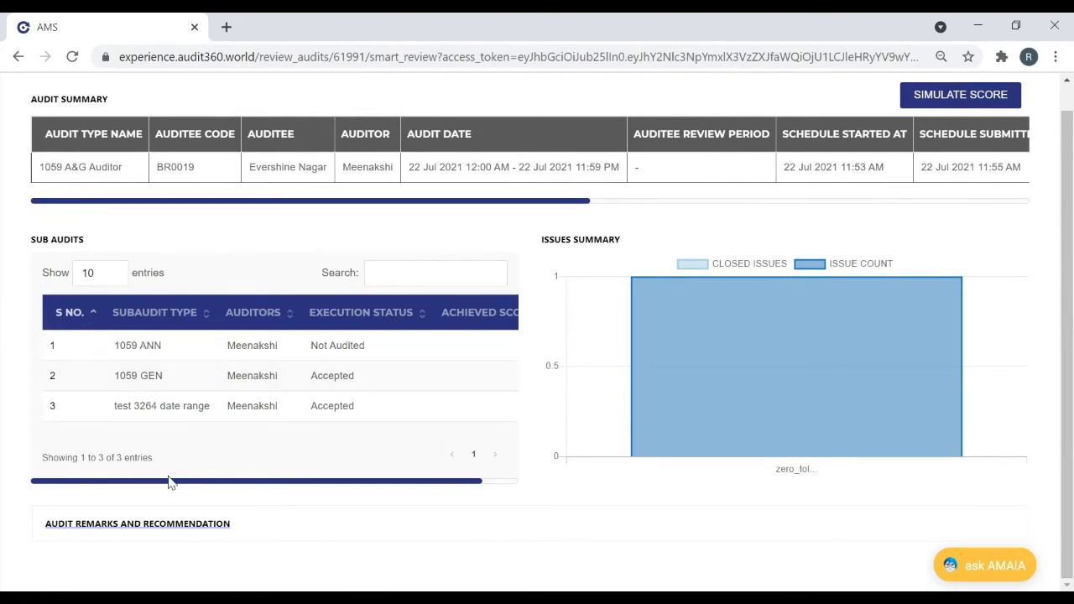
{"action": "left_click_drag", "start_coordinate": [202, 485], "coordinate": [386, 489]}
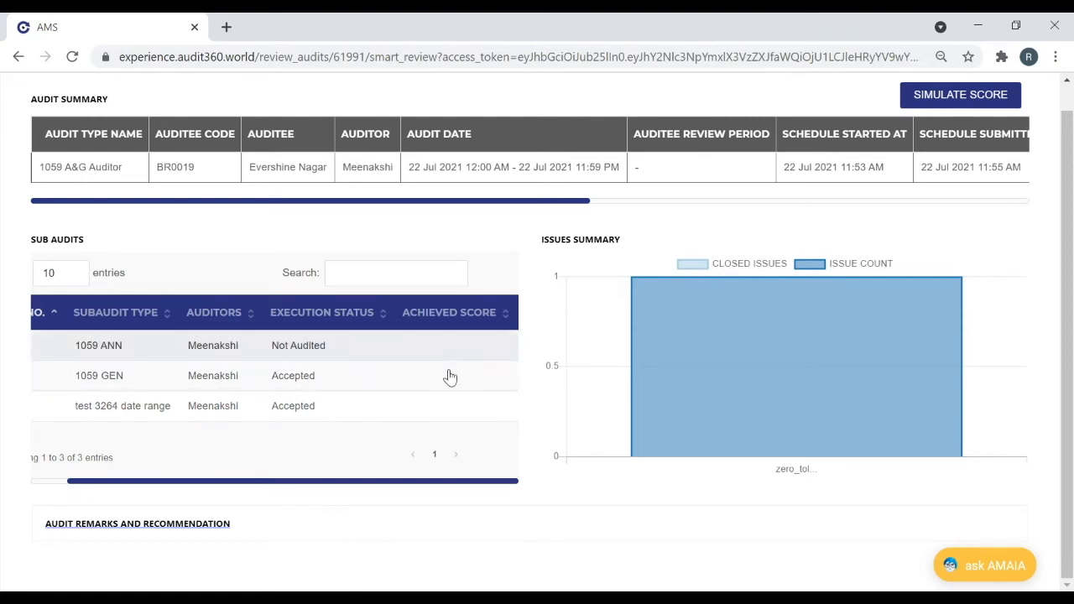
{"action": "mouse_move", "coordinate": [755, 421]}
{"action": "left_click_drag", "start_coordinate": [1068, 421], "coordinate": [1065, 258]}
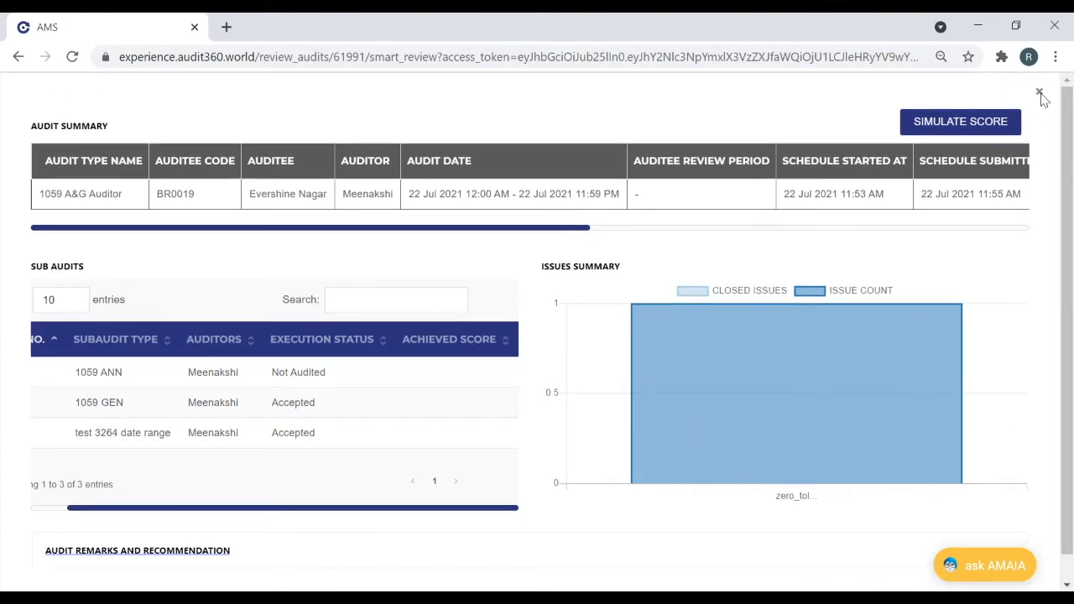
{"action": "left_click", "coordinate": [1039, 94]}
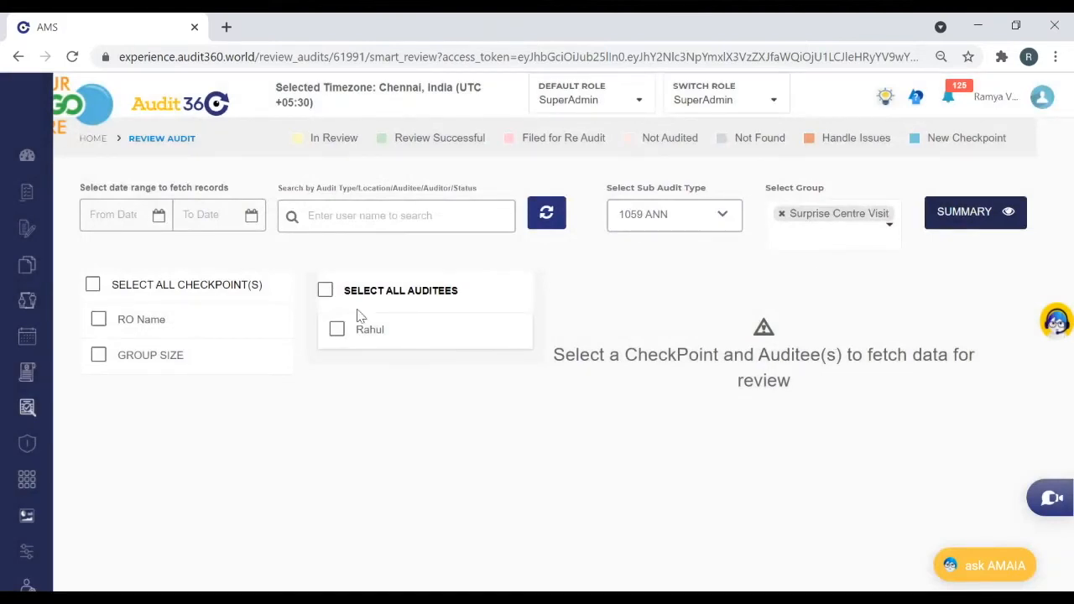
Show the review data for all checkpoints and all auditees of the 1059 ANN sub audit and check its group options
{"action": "left_click", "coordinate": [93, 285]}
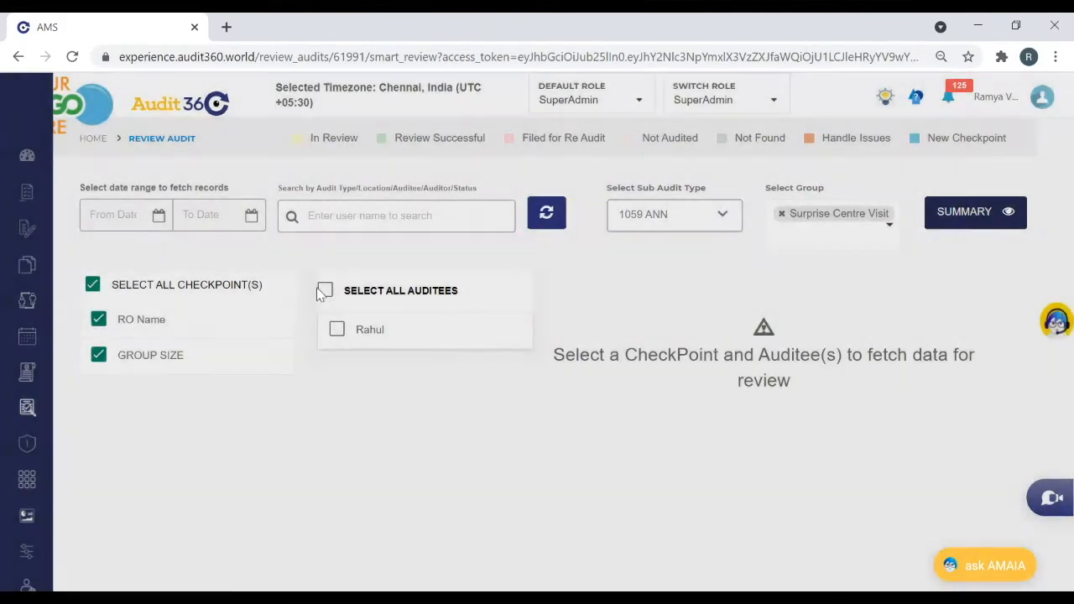
{"action": "left_click", "coordinate": [325, 290]}
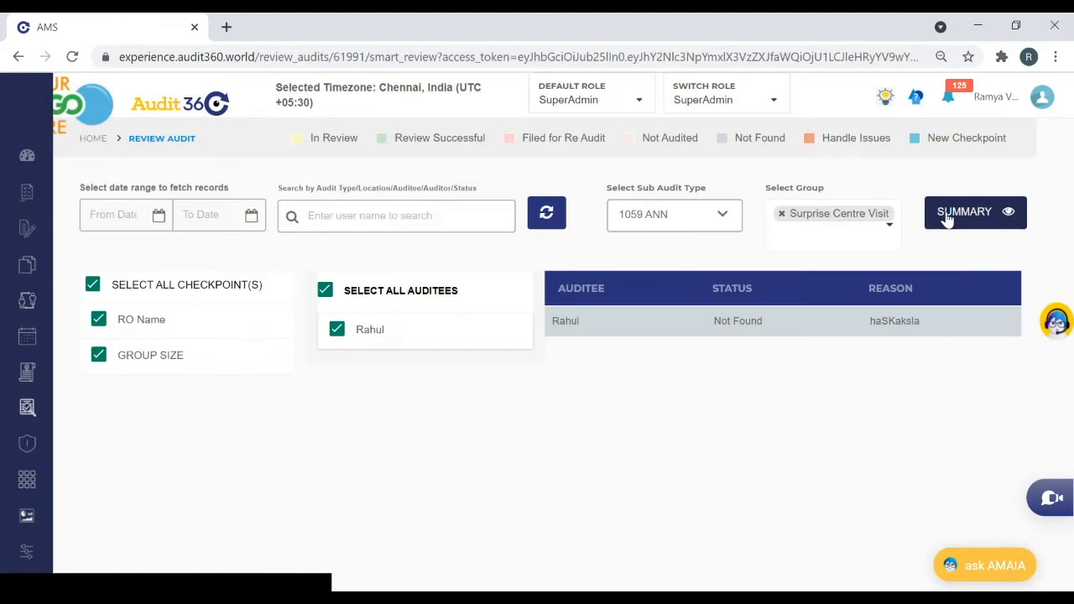
{"action": "left_click", "coordinate": [888, 231]}
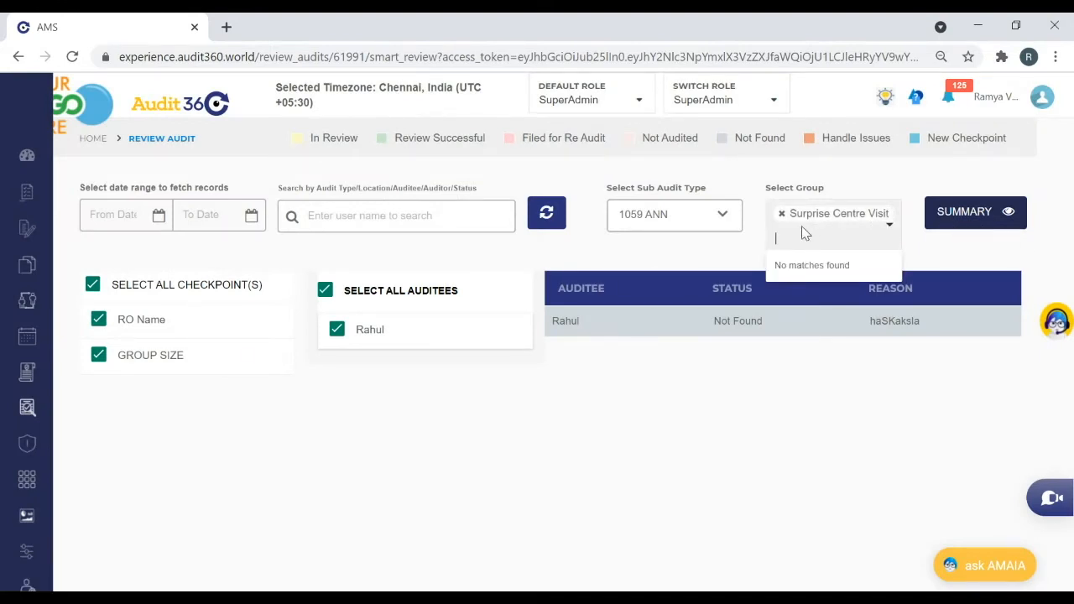
{"action": "left_click", "coordinate": [681, 229]}
Switch to the 1059 GEN sub audit, mark all its checkpoints as reviewed and finalize it
{"action": "left_click", "coordinate": [735, 223]}
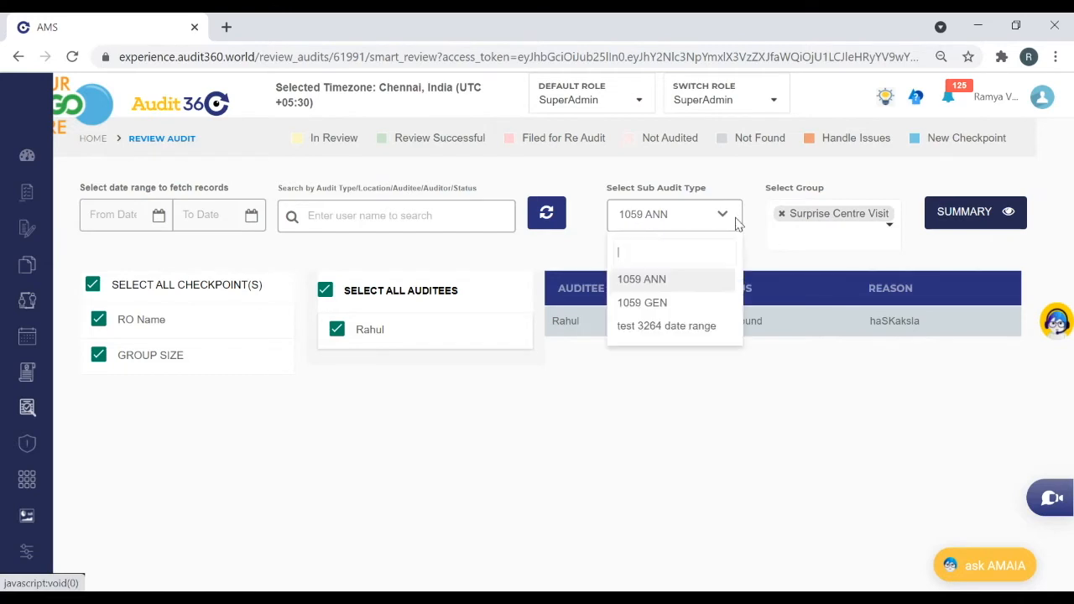
{"action": "left_click", "coordinate": [653, 303]}
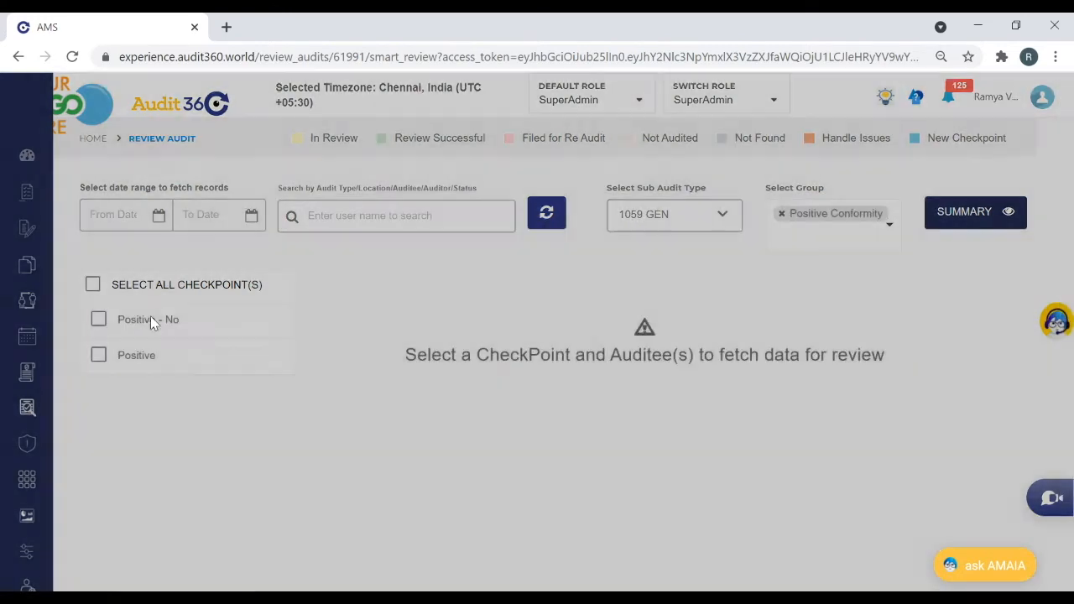
{"action": "left_click", "coordinate": [93, 285]}
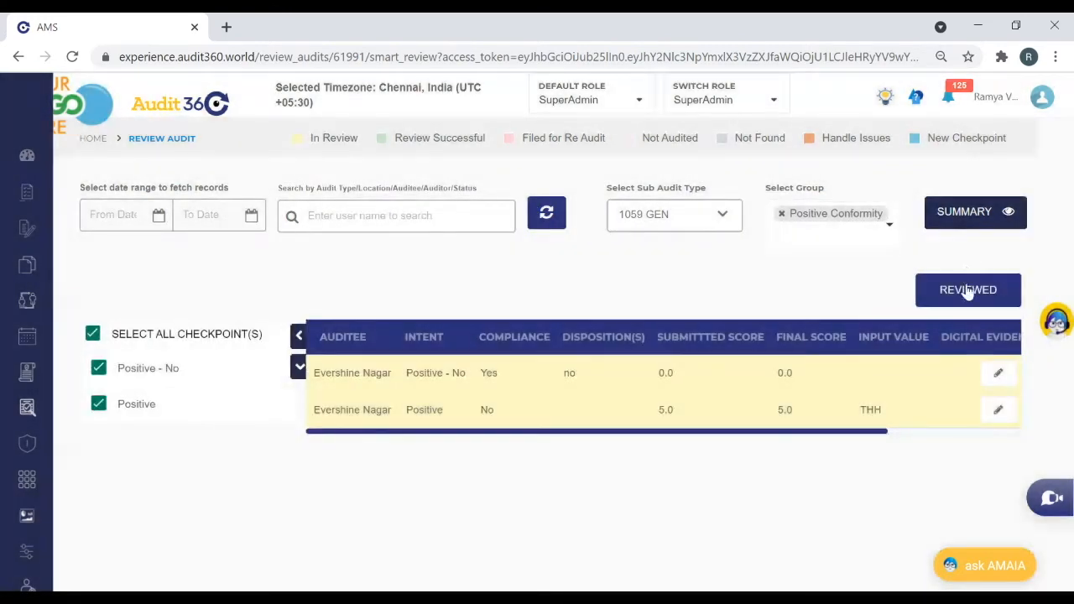
{"action": "left_click", "coordinate": [966, 290]}
{"action": "left_click", "coordinate": [956, 290]}
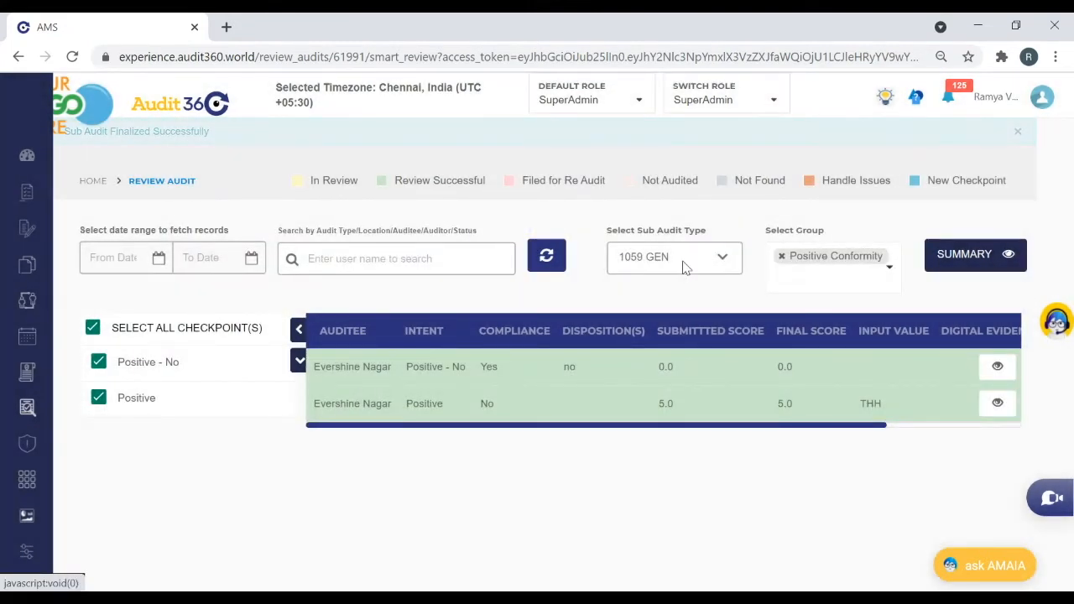
Switch to the test 3264 date range sub audit, mark all its checkpoints as reviewed and finalize it
{"action": "left_click", "coordinate": [681, 267]}
{"action": "left_click", "coordinate": [667, 369]}
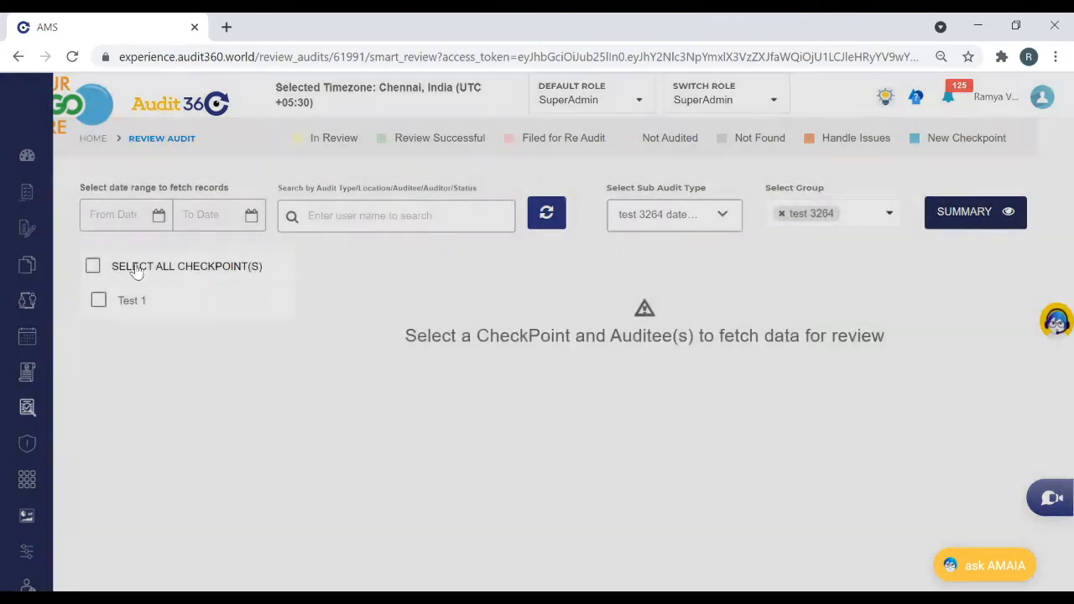
{"action": "left_click", "coordinate": [135, 263]}
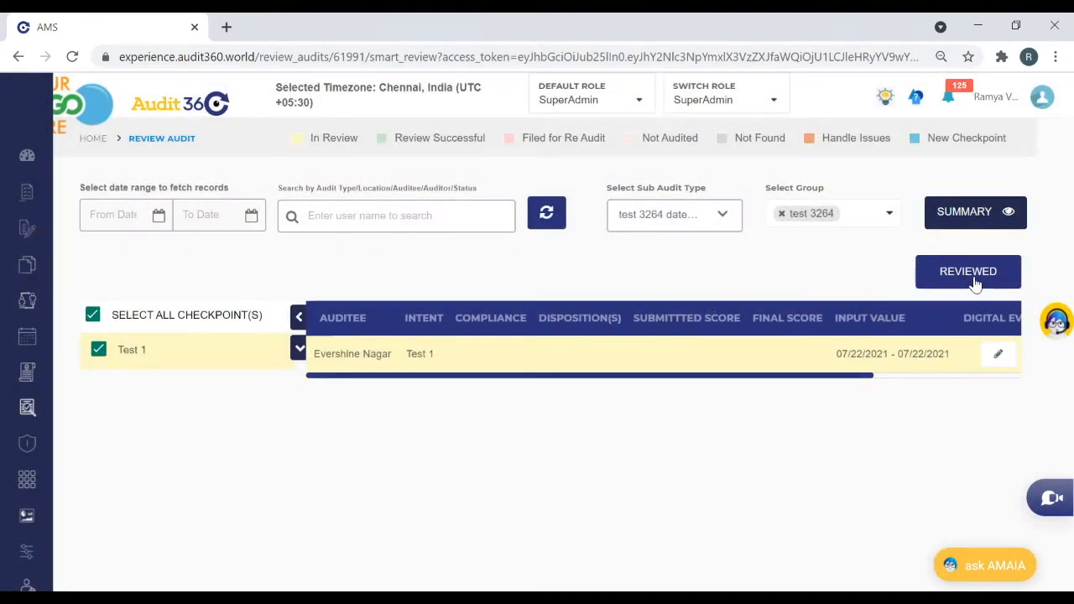
{"action": "left_click", "coordinate": [969, 274]}
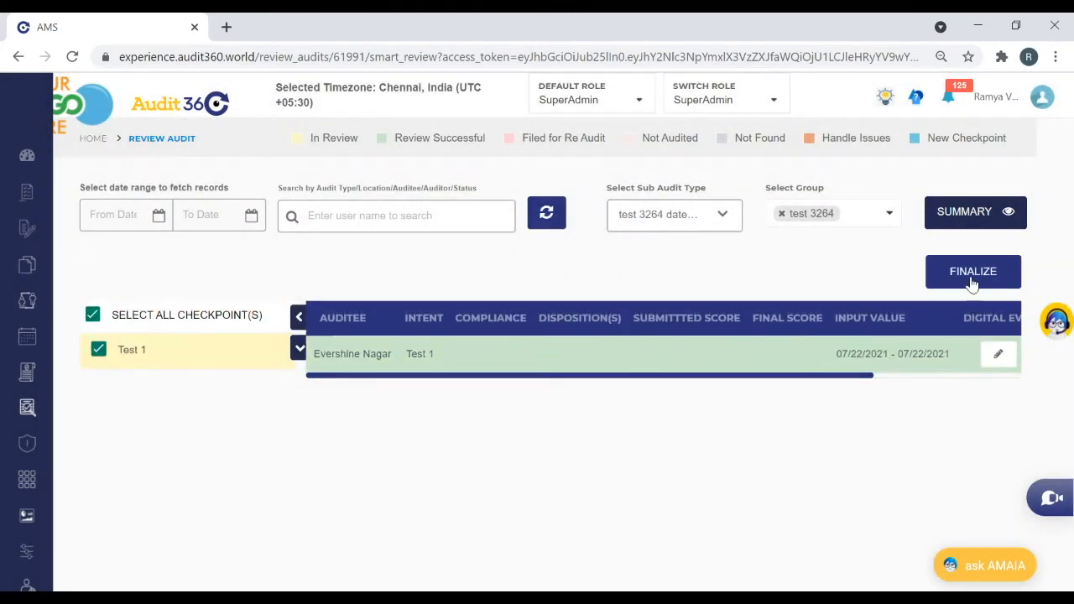
{"action": "left_click", "coordinate": [973, 282]}
{"action": "left_click", "coordinate": [930, 315]}
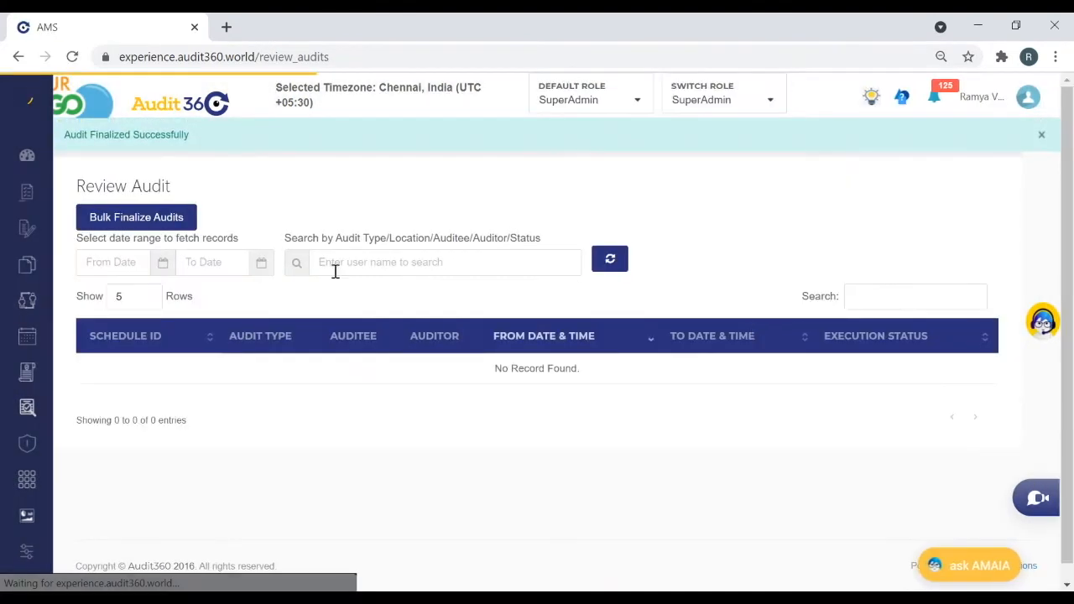
Fetch the audits matching "Finalized" and open the 1059 A&G Auditor audit dated 22-Jul-2021
{"action": "left_click", "coordinate": [362, 262]}
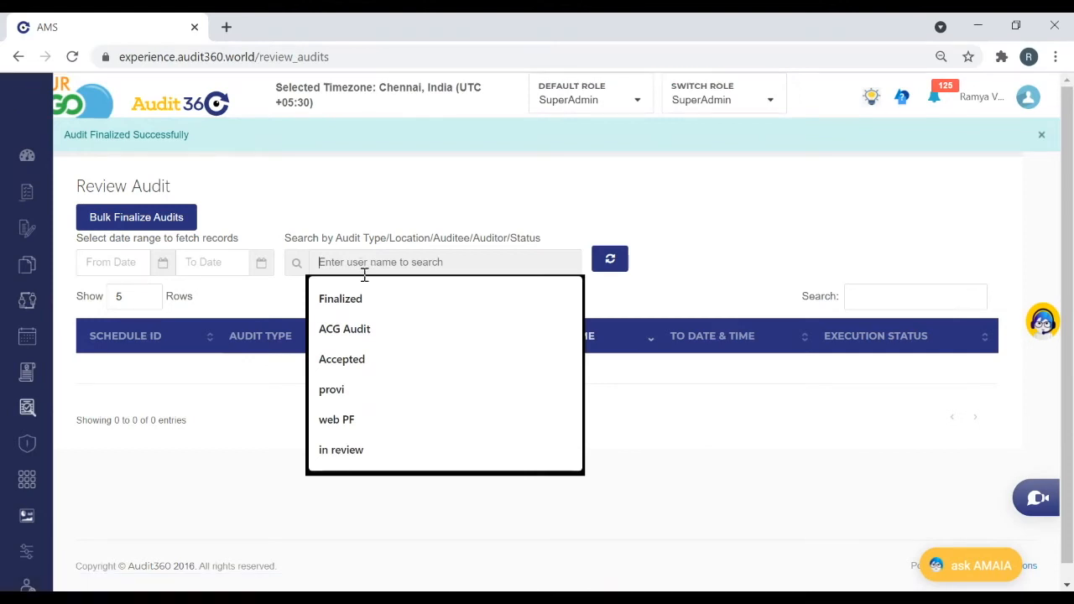
{"action": "left_click", "coordinate": [366, 296]}
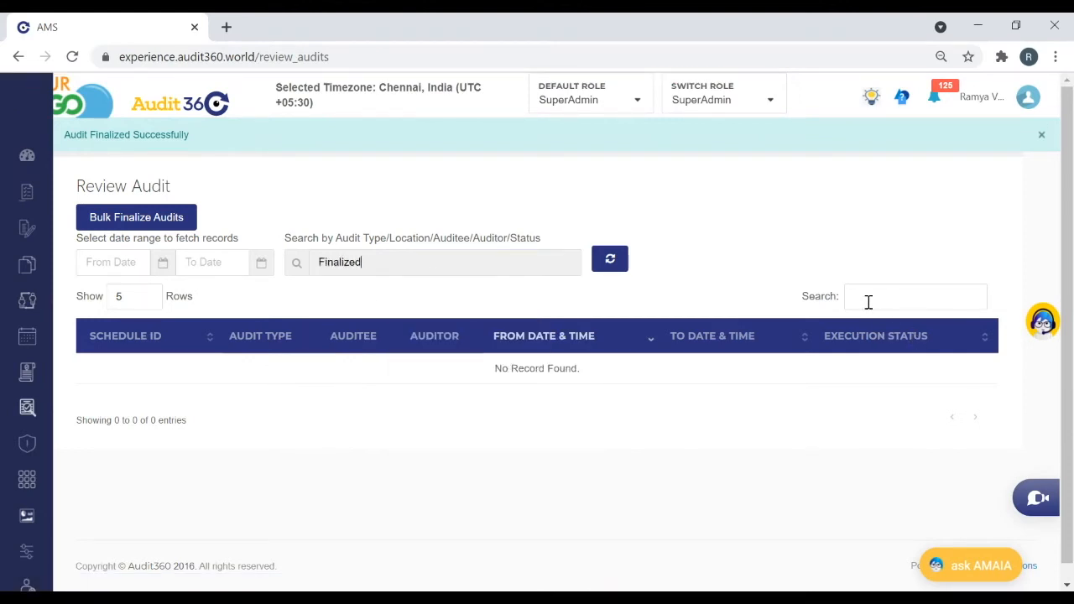
{"action": "left_click", "coordinate": [610, 260]}
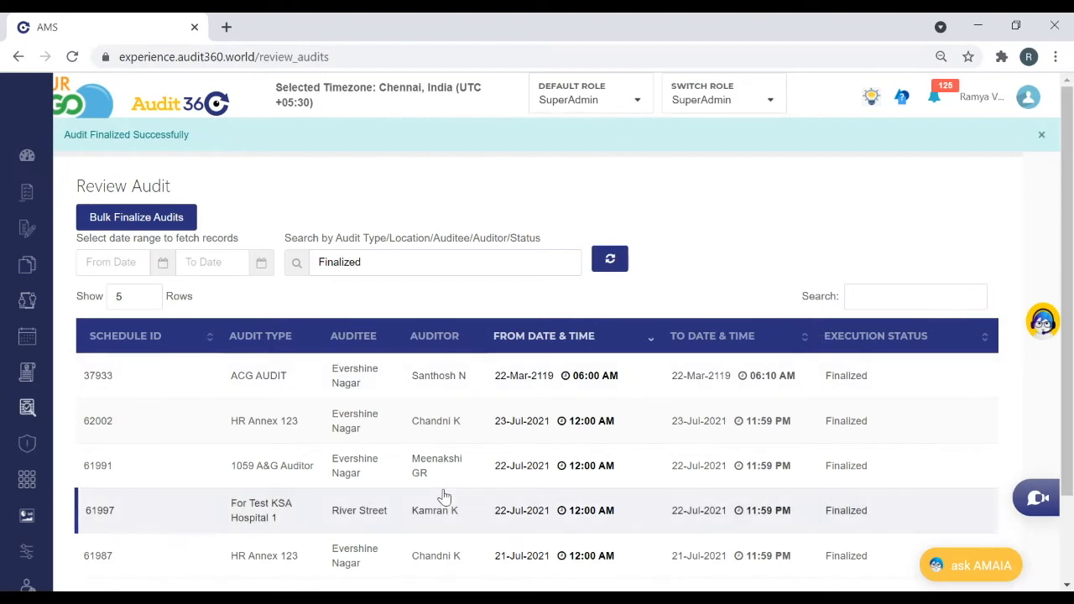
{"action": "left_click", "coordinate": [374, 481]}
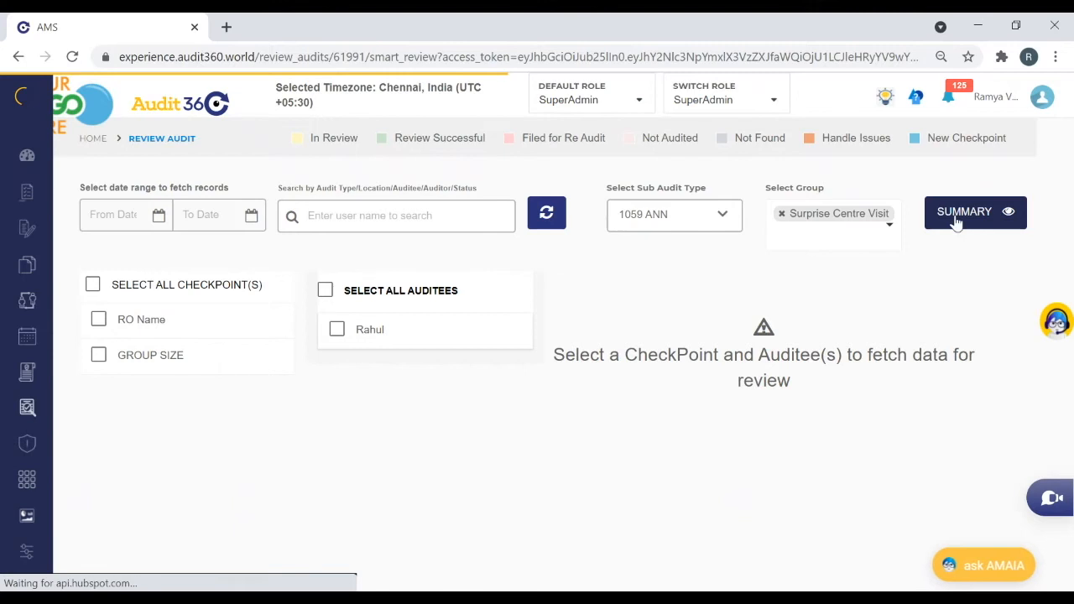
Examine the sub audits' execution statuses and achieved scores in the audit summary, and return to the Review Audit list
{"action": "left_click", "coordinate": [957, 220]}
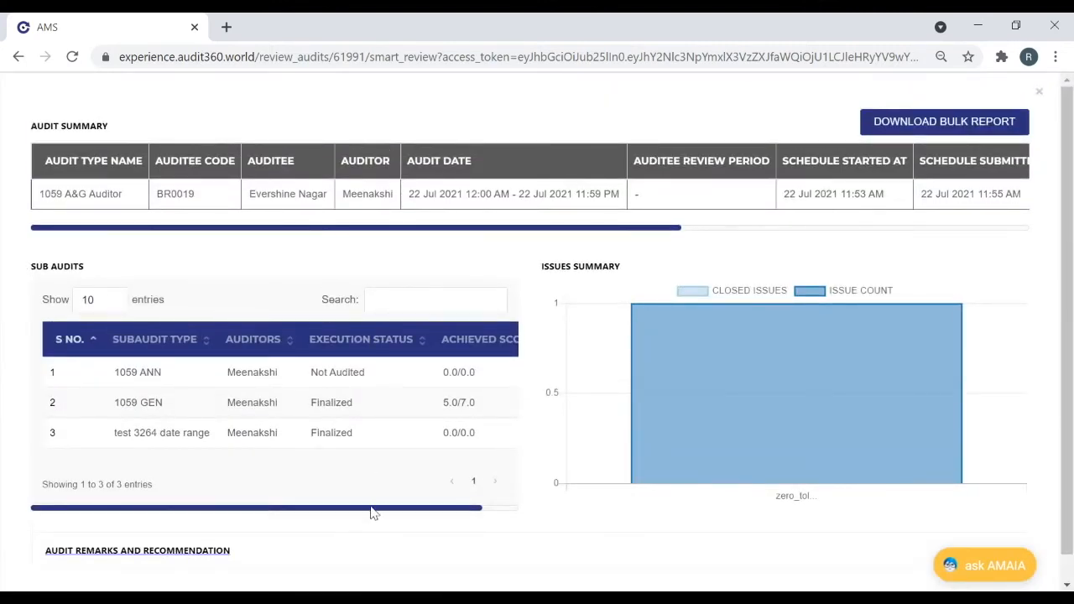
{"action": "left_click_drag", "start_coordinate": [370, 510], "coordinate": [484, 522]}
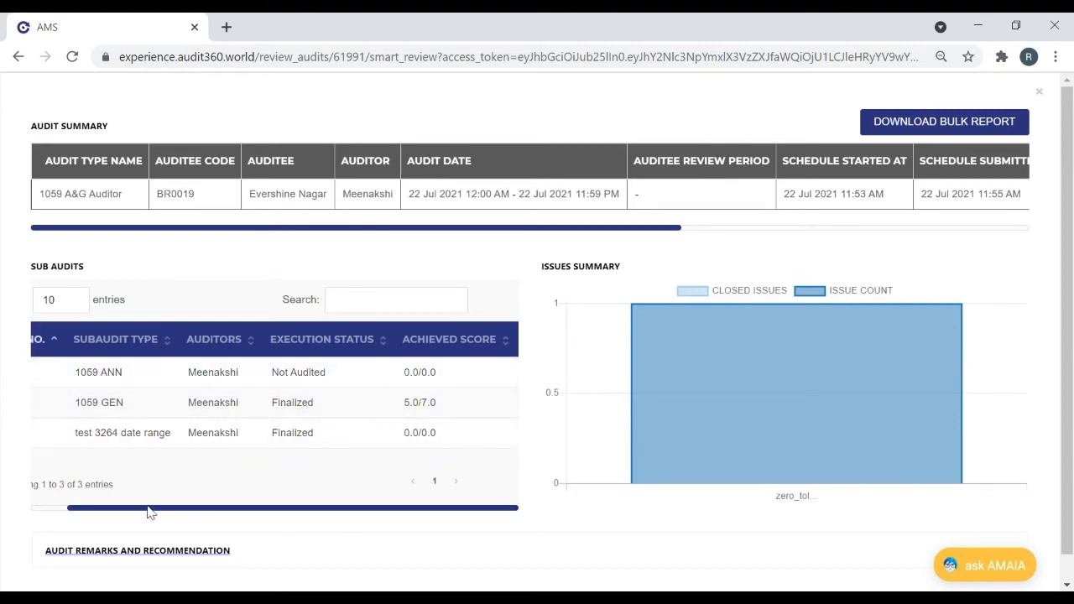
{"action": "left_click_drag", "start_coordinate": [150, 512], "coordinate": [51, 506]}
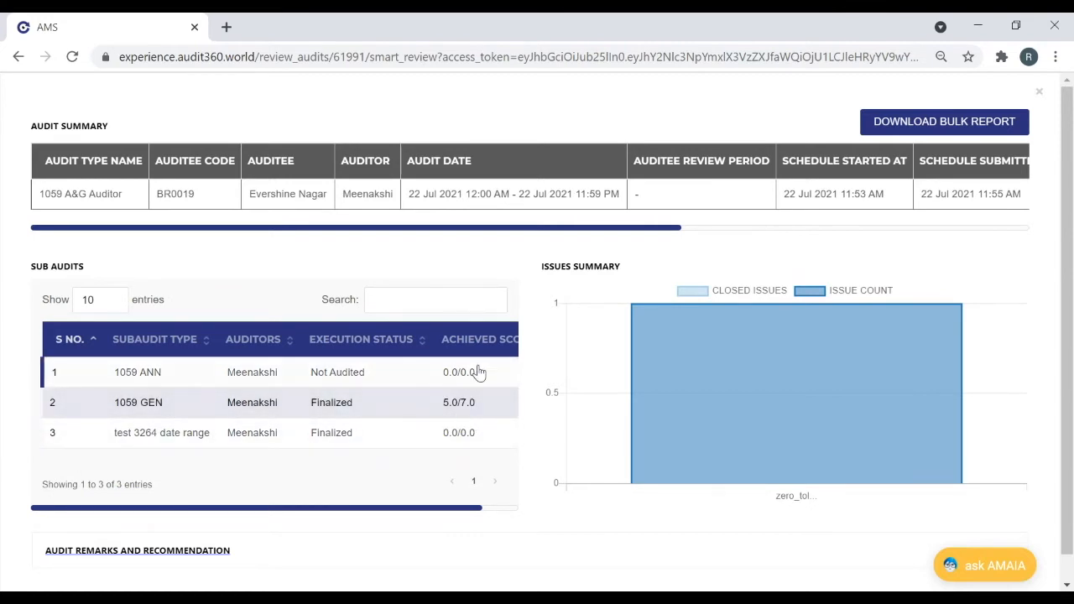
{"action": "left_click_drag", "start_coordinate": [478, 512], "coordinate": [516, 511]}
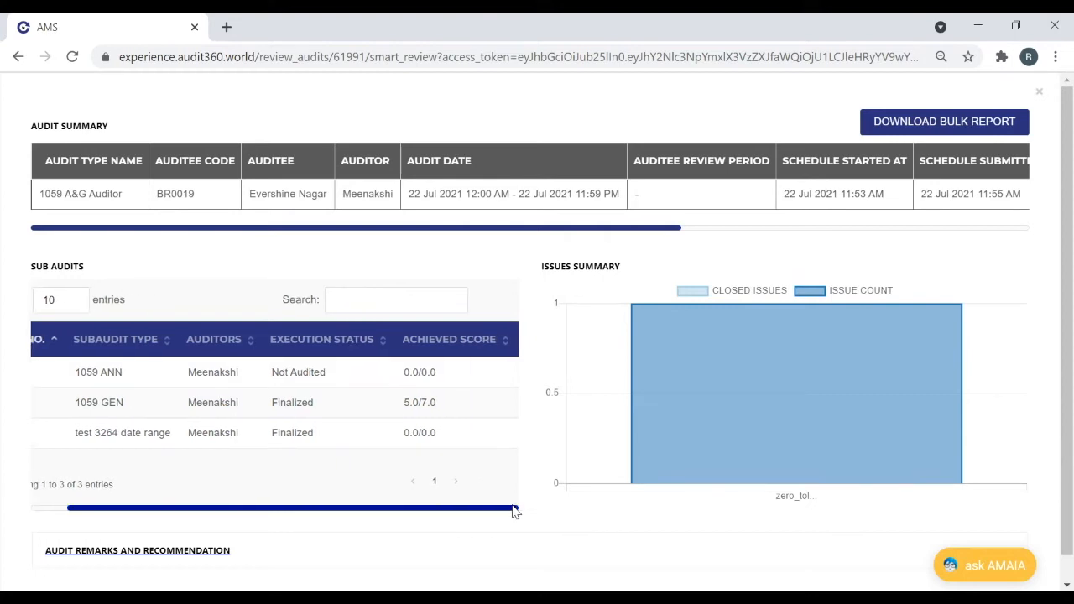
{"action": "left_click_drag", "start_coordinate": [1072, 238], "coordinate": [1062, 171]}
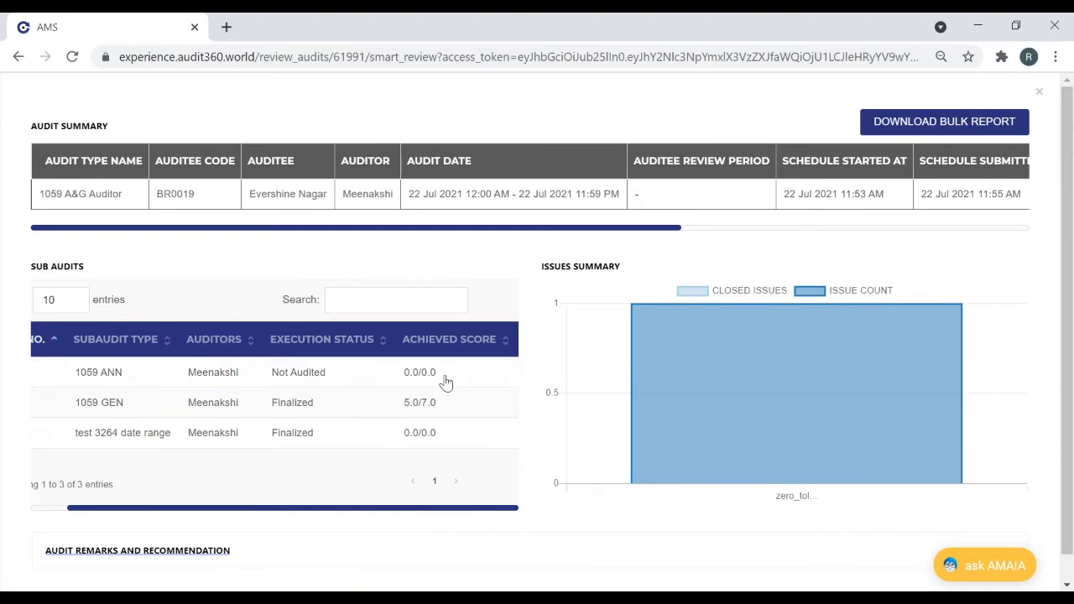
{"action": "left_click", "coordinate": [425, 442]}
{"action": "left_click", "coordinate": [134, 404]}
{"action": "left_click", "coordinate": [1043, 93]}
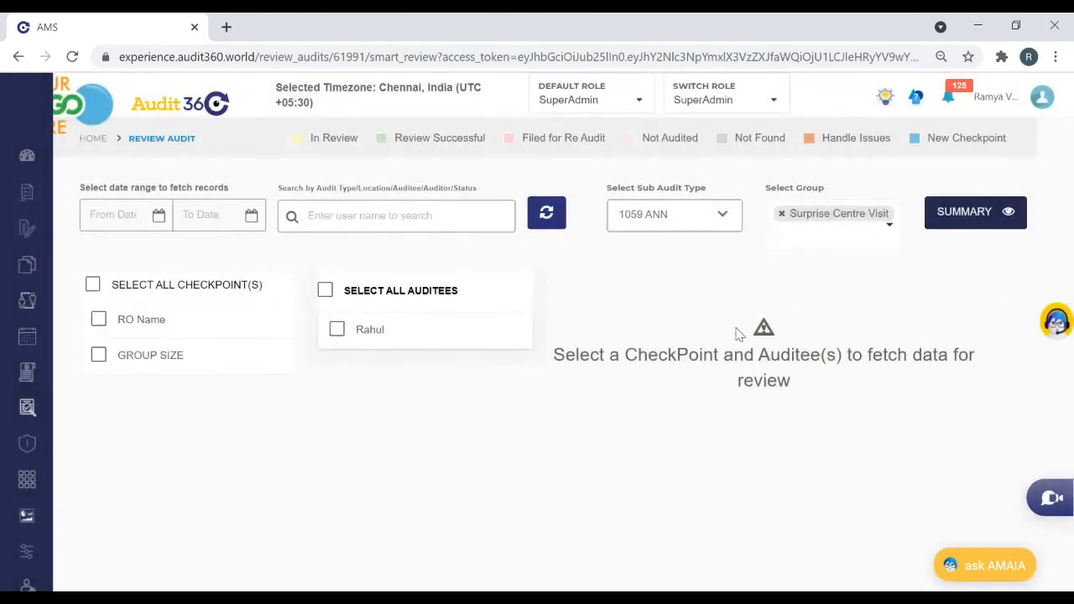
{"action": "mouse_move", "coordinate": [12, 420]}
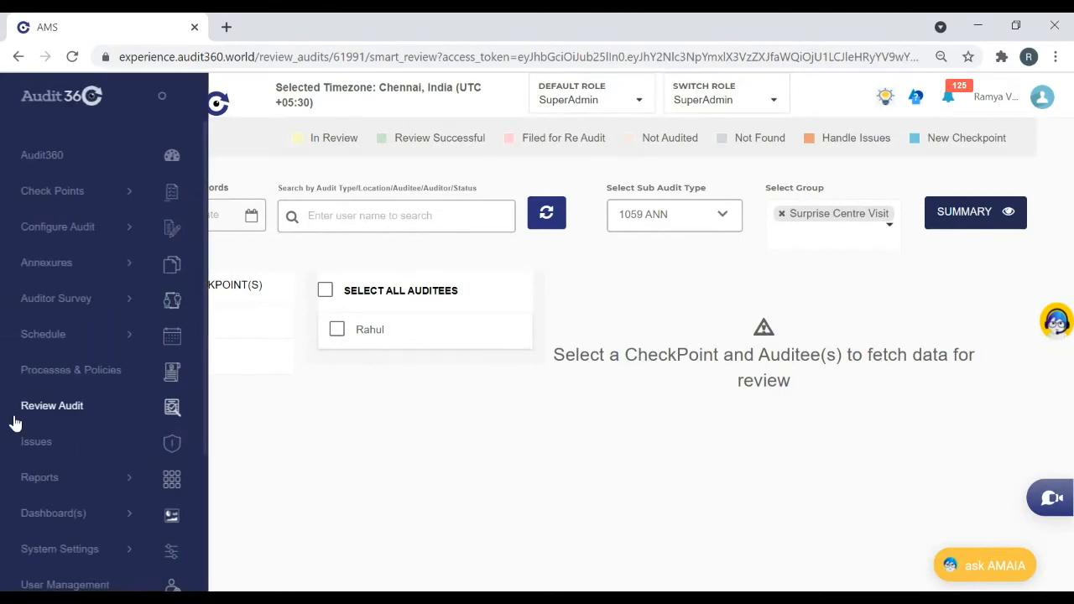
{"action": "left_click", "coordinate": [70, 409]}
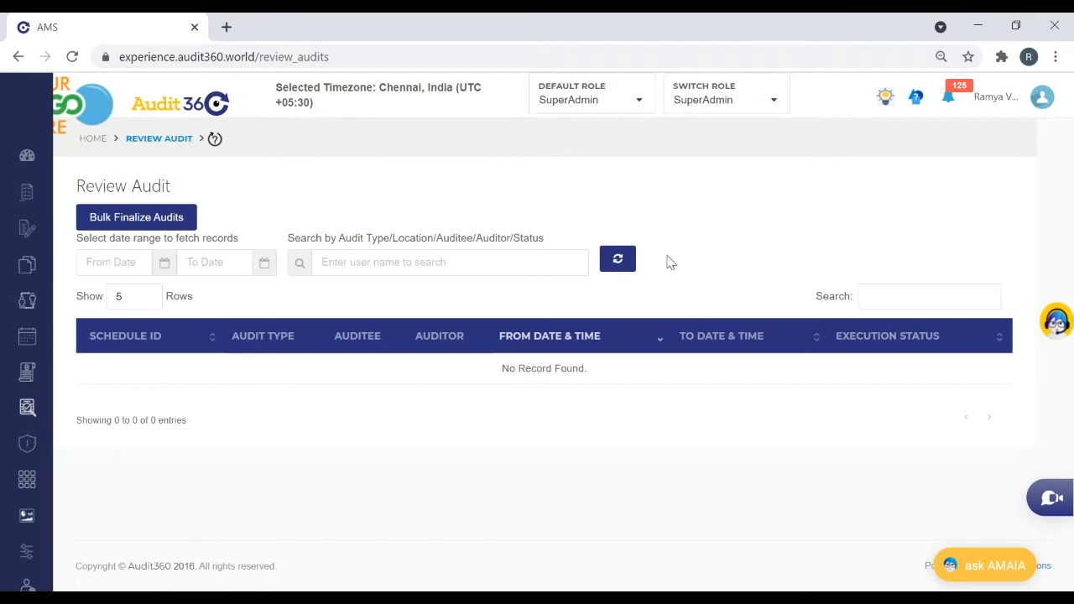
Go to the Audit Schedule page and start creating a new schedule
{"action": "mouse_move", "coordinate": [5, 261]}
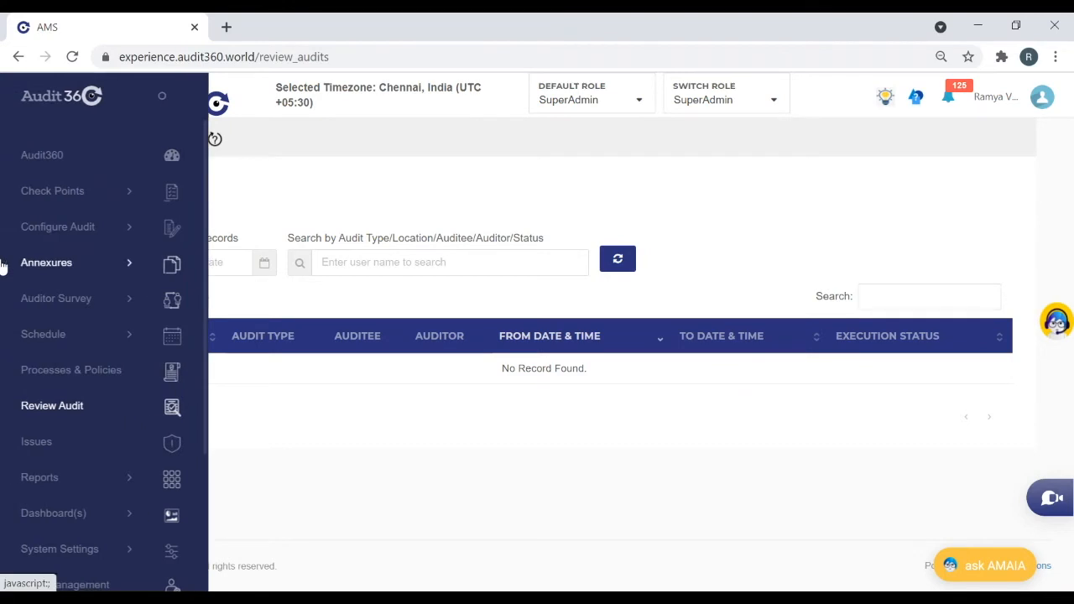
{"action": "left_click", "coordinate": [65, 340]}
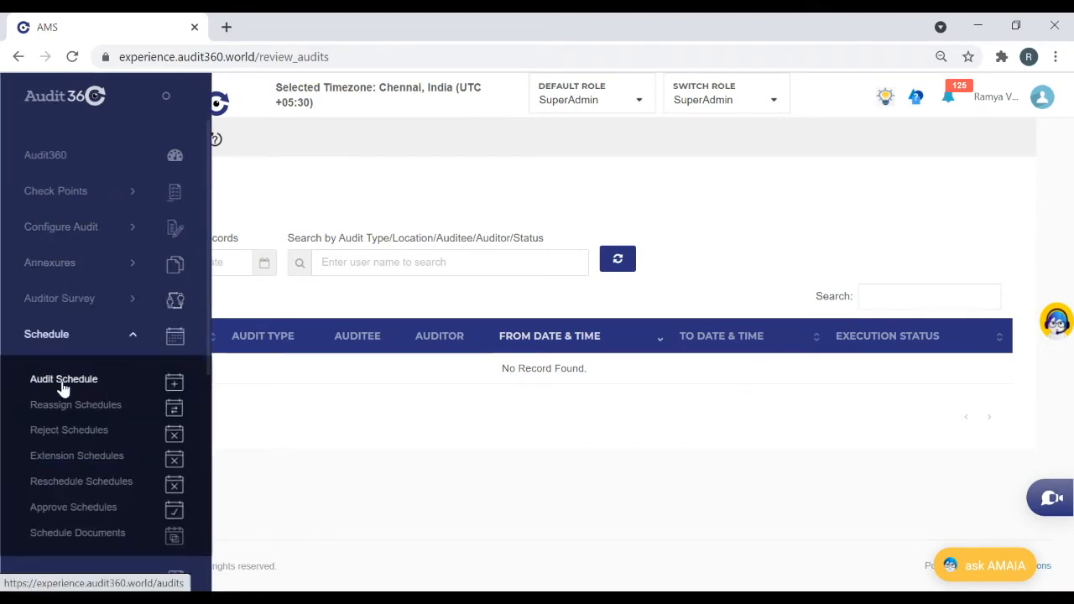
{"action": "left_click", "coordinate": [63, 382]}
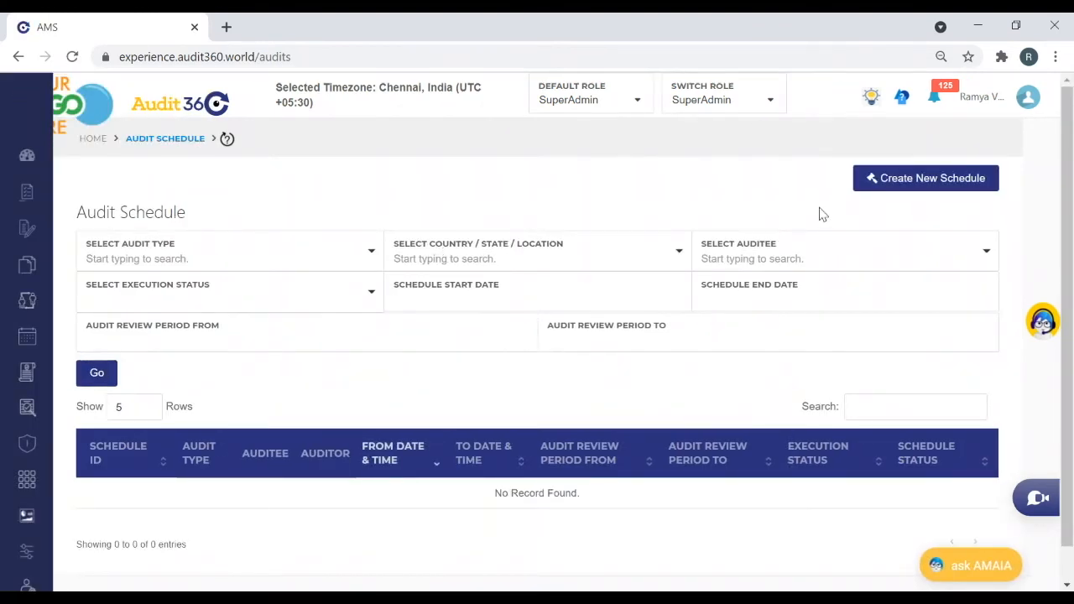
{"action": "left_click", "coordinate": [930, 184]}
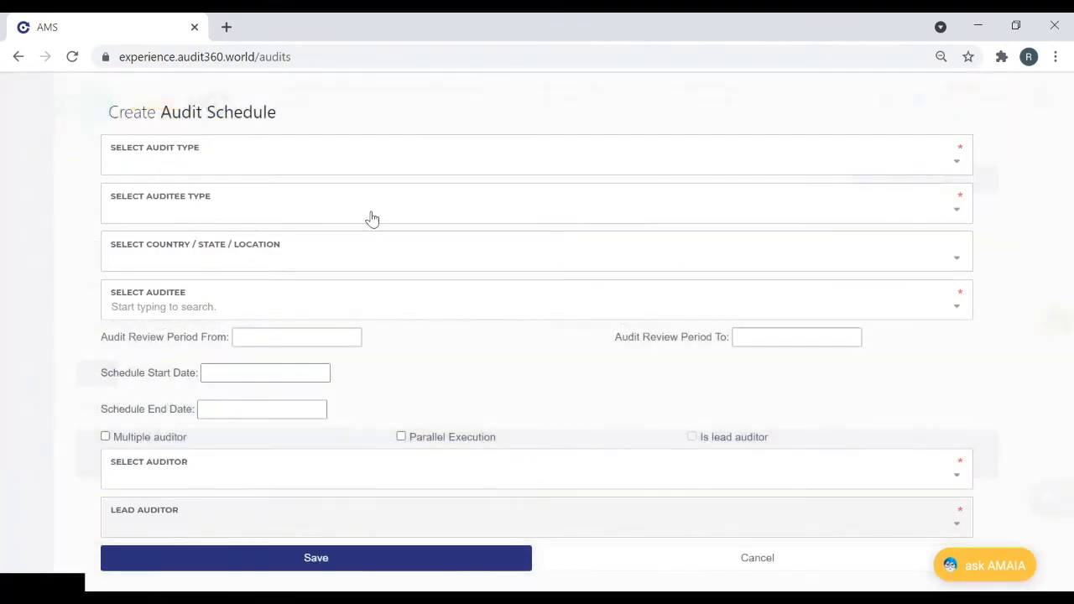
Set the schedule's audit type to AMIL Branch Audit and its auditee type to Branch
{"action": "left_click", "coordinate": [126, 172]}
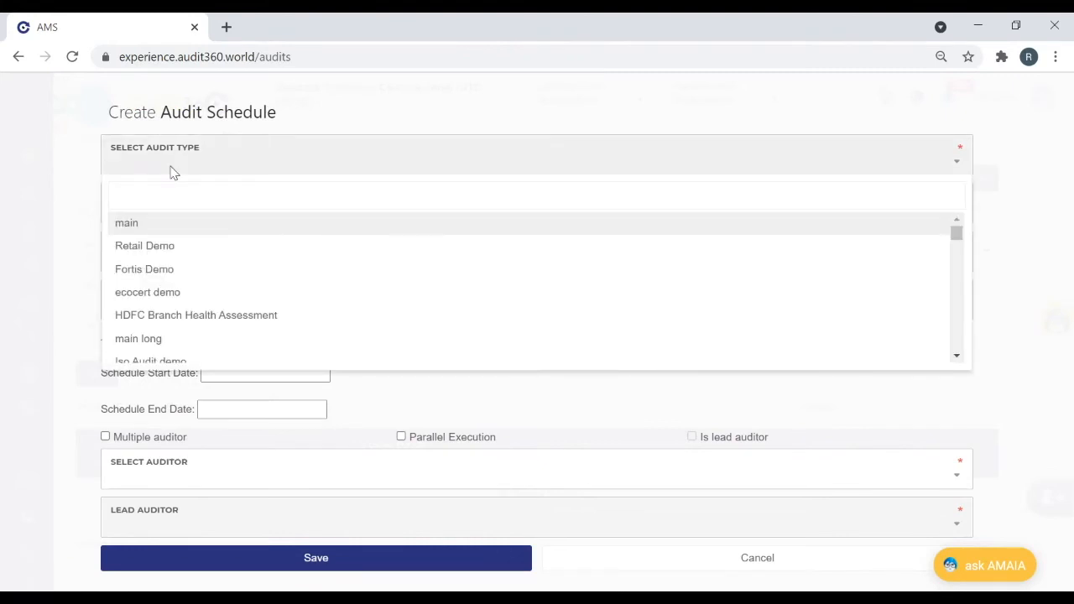
{"action": "type", "text": "AMI"}
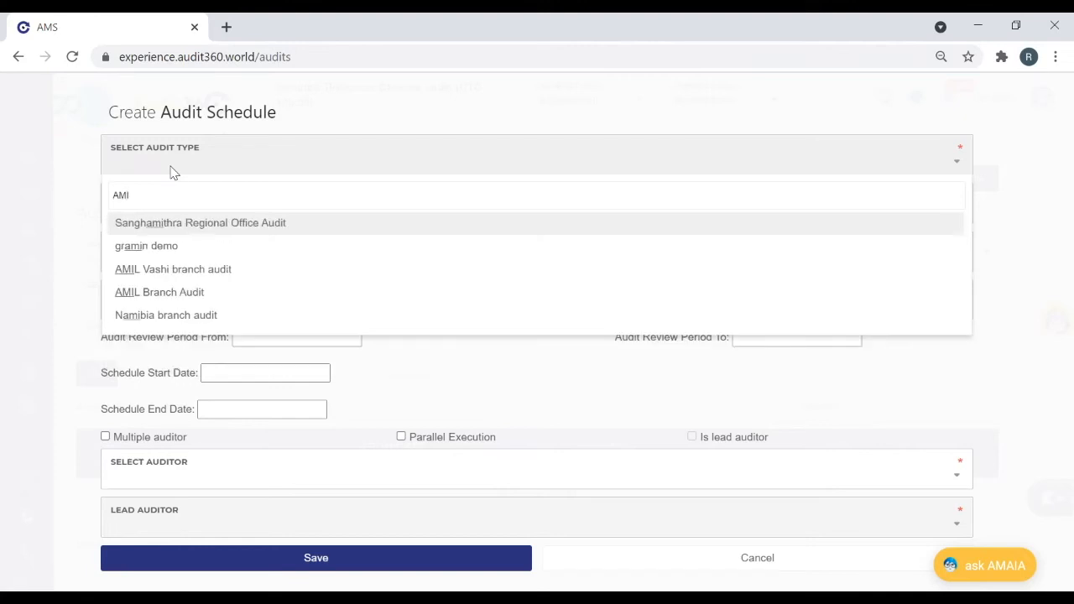
{"action": "left_click", "coordinate": [191, 294]}
{"action": "left_click", "coordinate": [123, 210]}
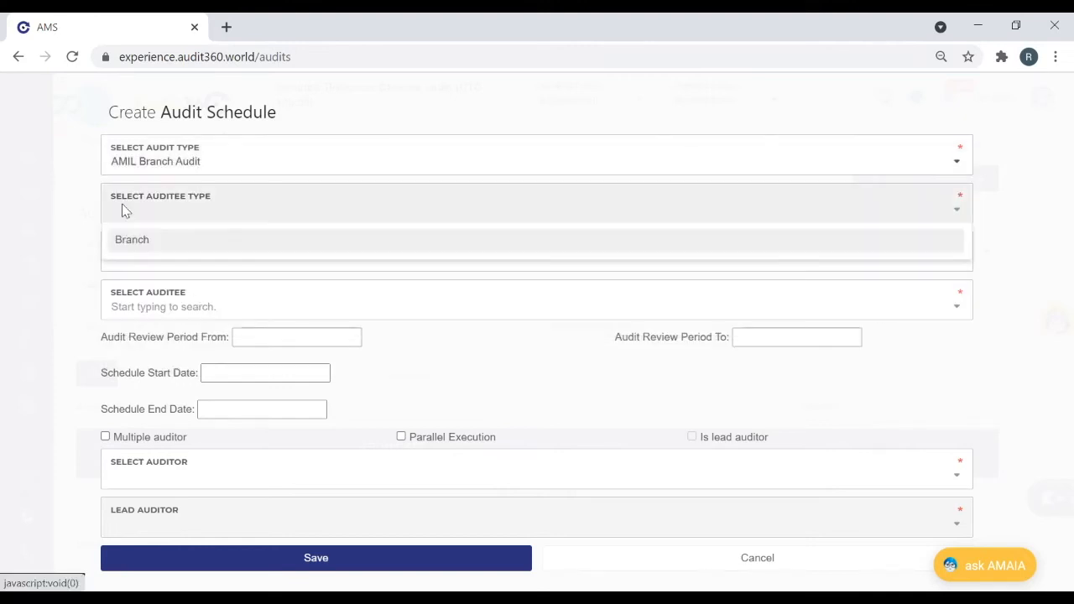
{"action": "left_click", "coordinate": [137, 246]}
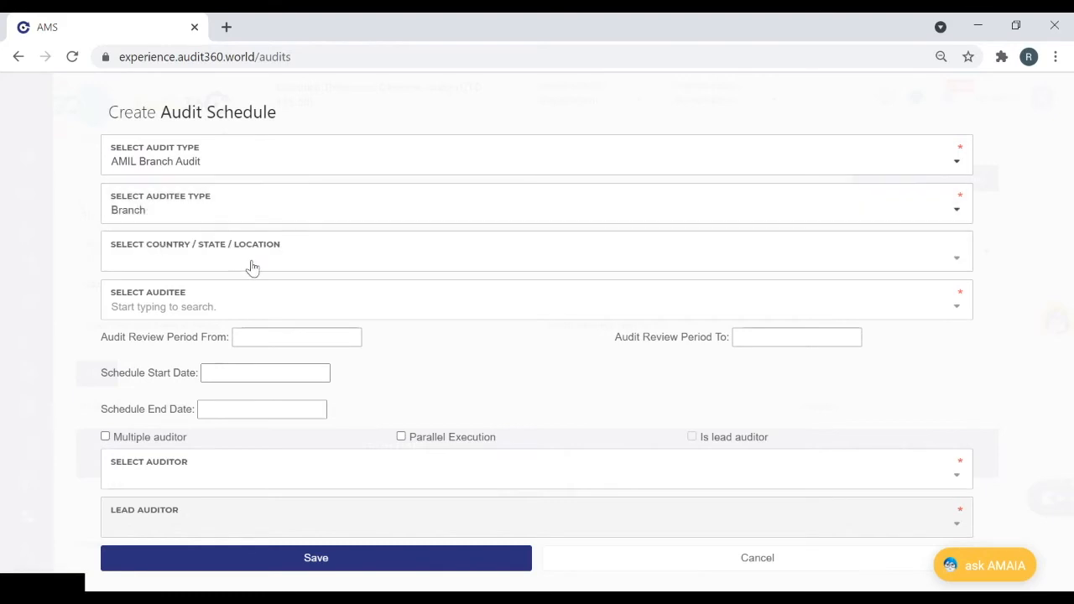
Set the schedule's location to Maharashtra and choose Evershine Nagar as the auditee
{"action": "left_click", "coordinate": [249, 264]}
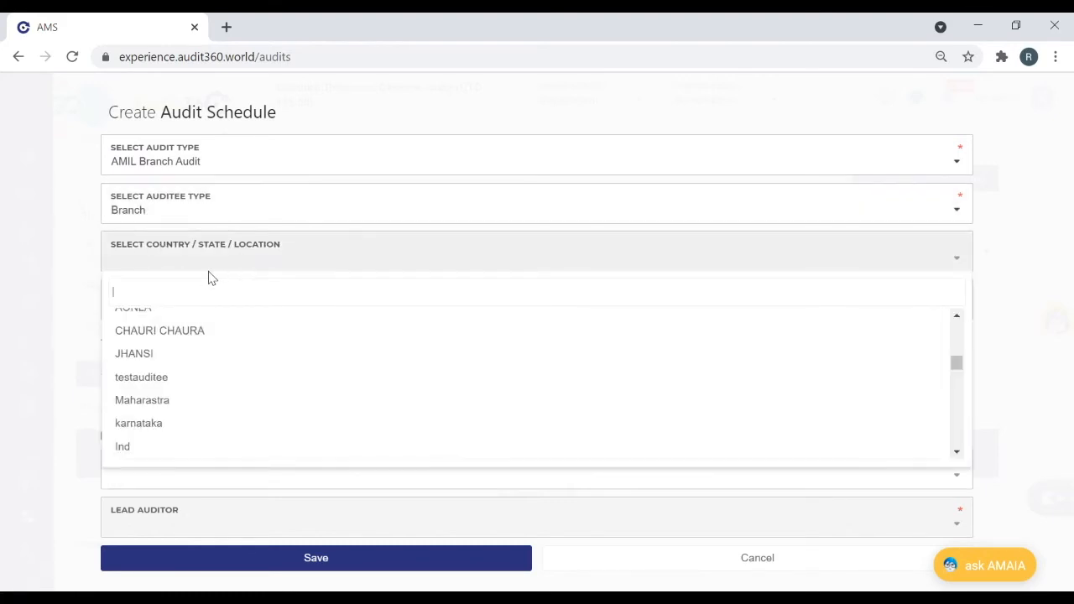
{"action": "type", "text": "eve"}
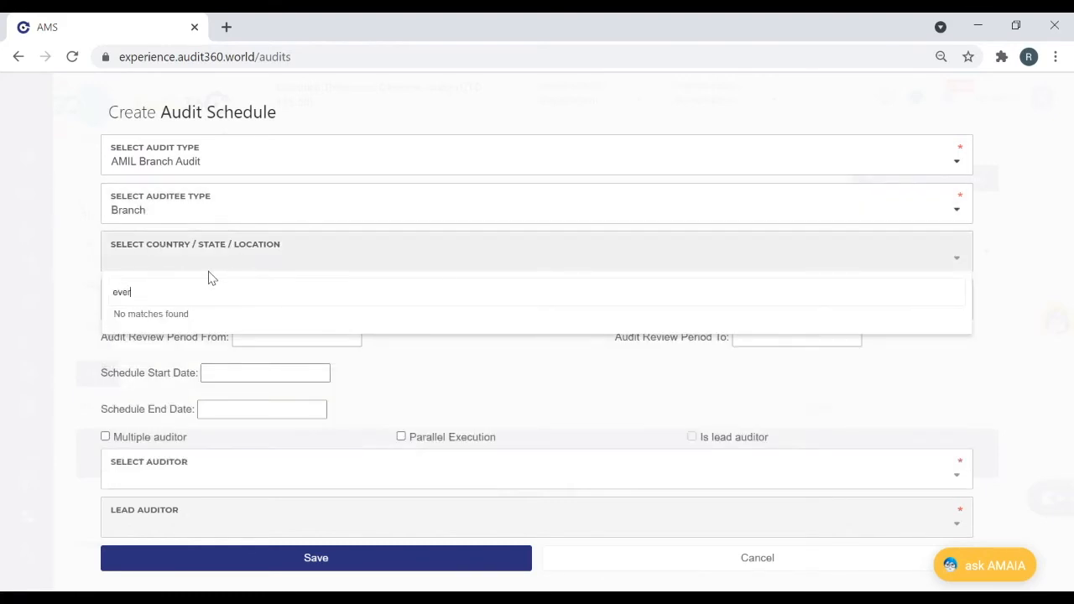
{"action": "key", "text": "BackSpace"}
{"action": "key", "text": "BackSpace"}
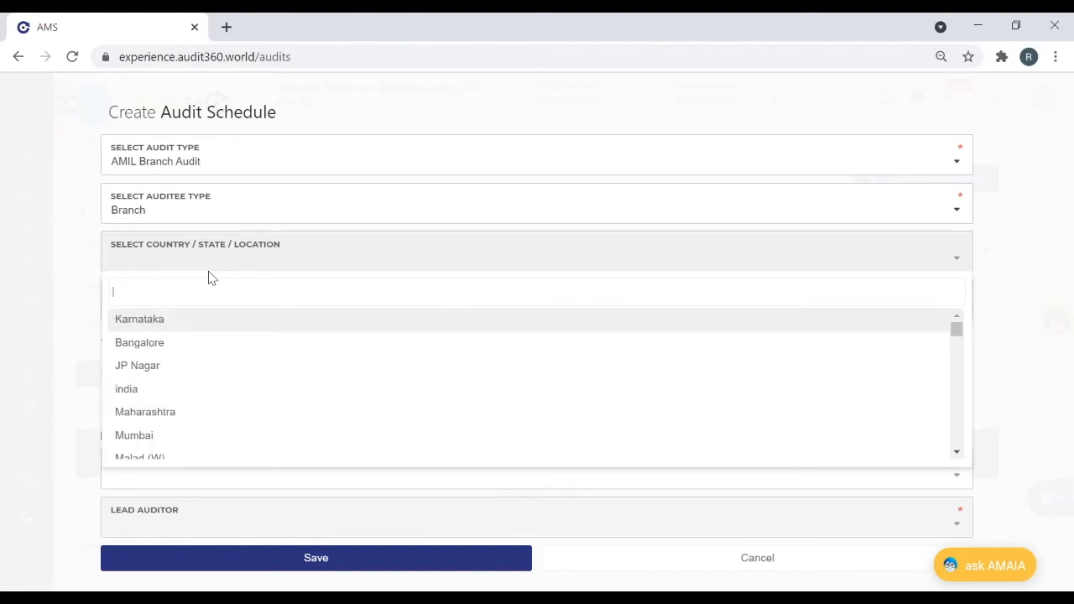
{"action": "left_click", "coordinate": [201, 411]}
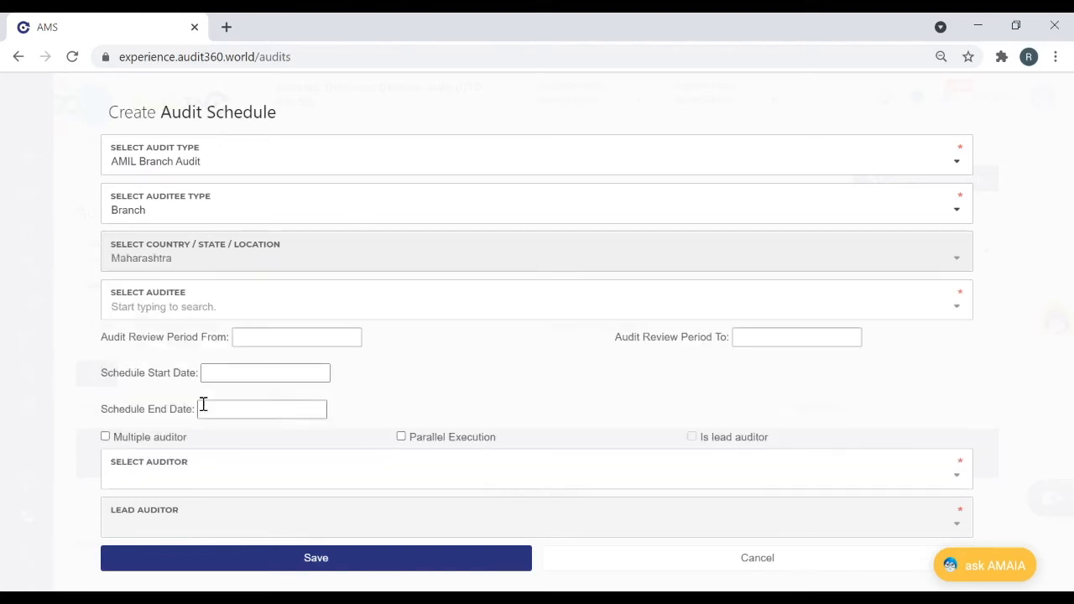
{"action": "left_click", "coordinate": [158, 306]}
{"action": "type", "text": "ever"}
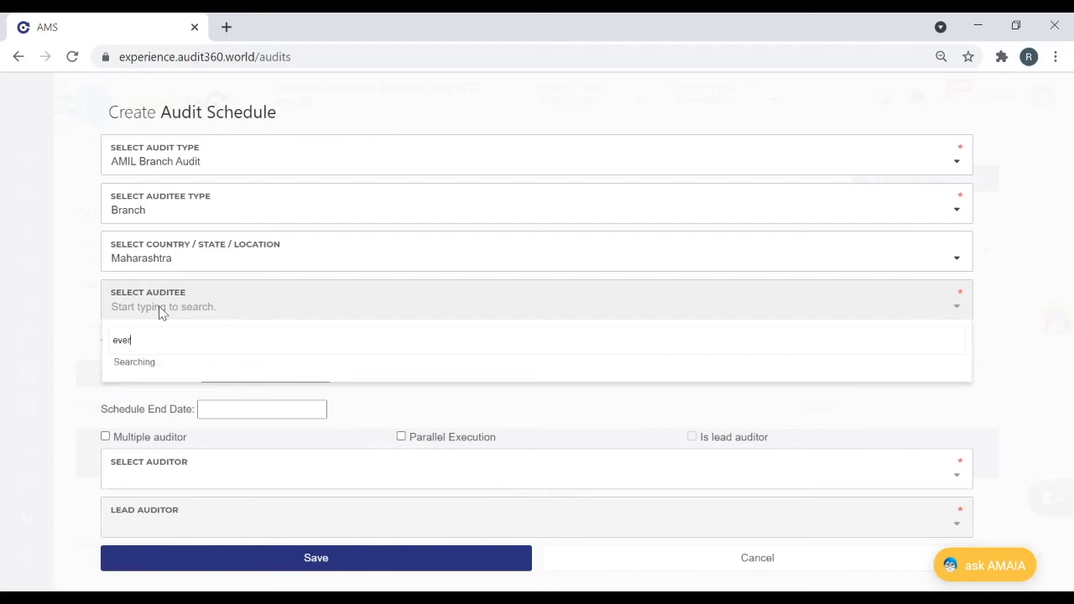
{"action": "left_click", "coordinate": [182, 369]}
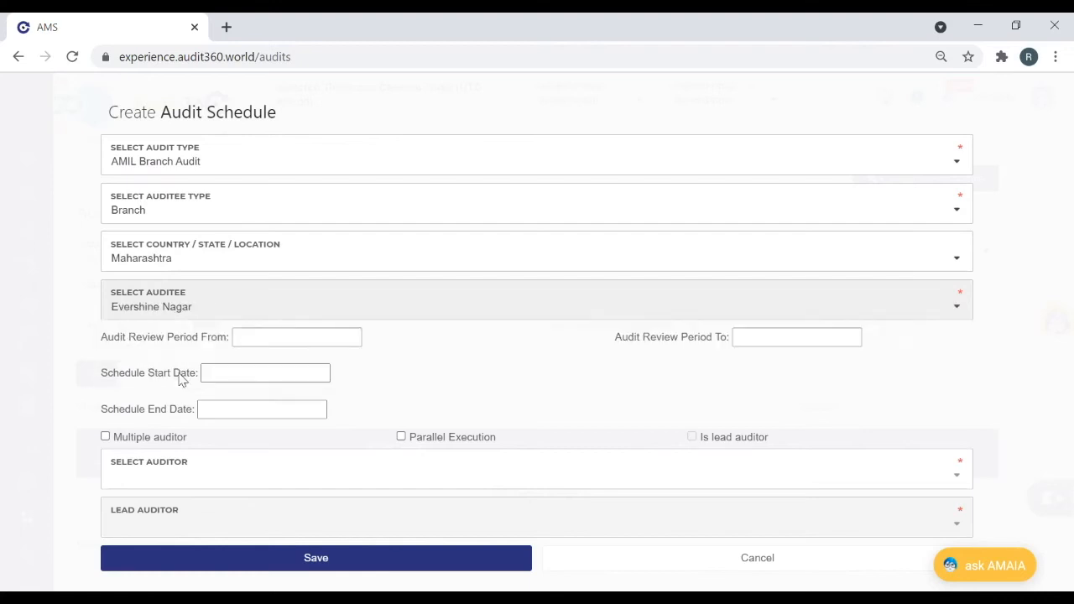
Set the schedule start date to 26/07/2021 and the end date to 27/07/2021
{"action": "left_click", "coordinate": [268, 371]}
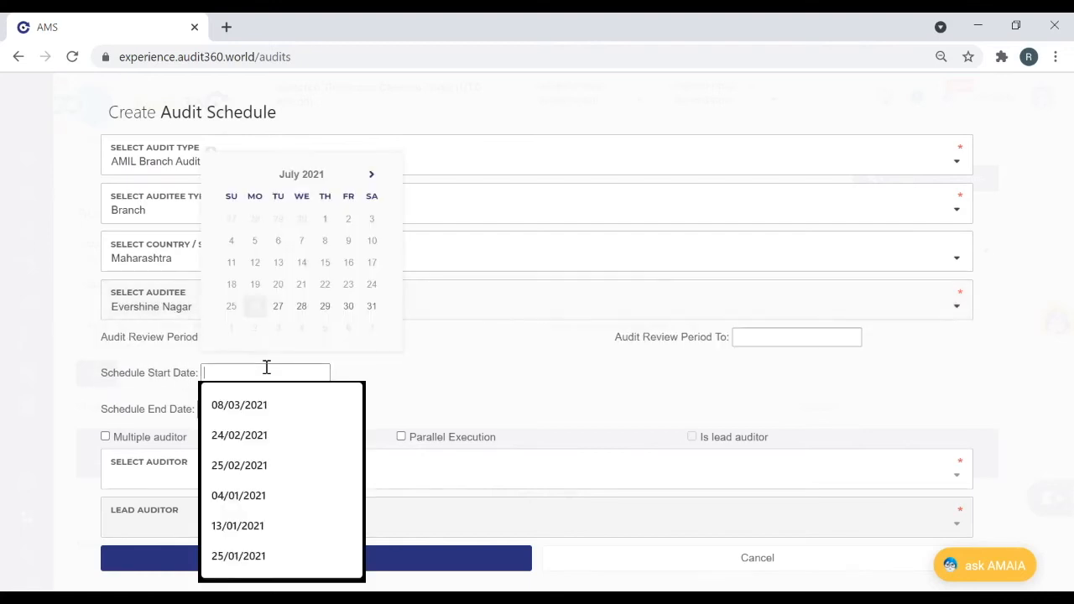
{"action": "left_click", "coordinate": [255, 310]}
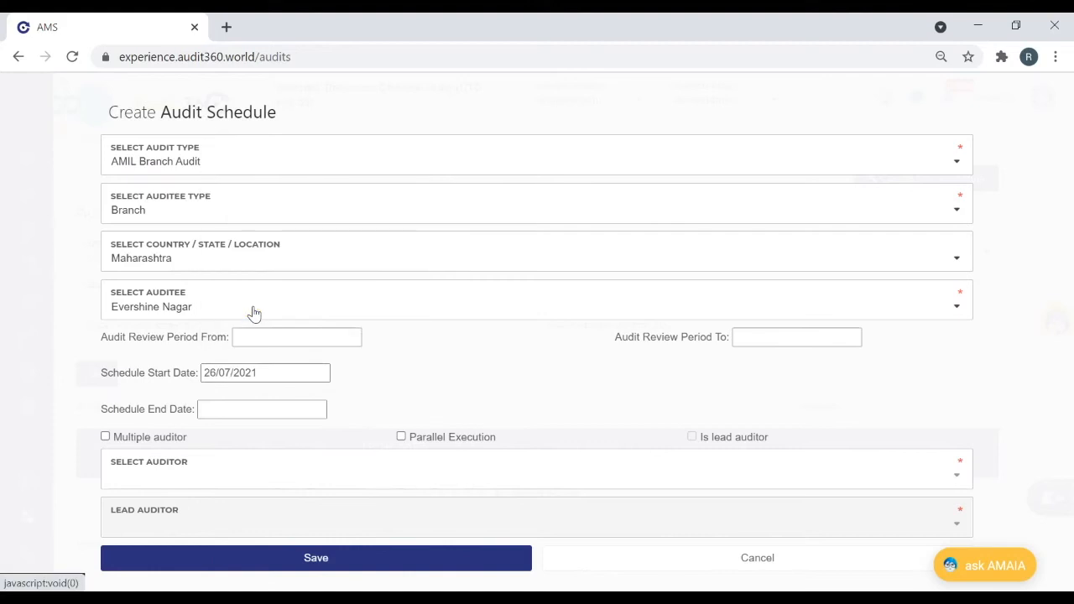
{"action": "left_click", "coordinate": [240, 408]}
{"action": "left_click", "coordinate": [392, 208]}
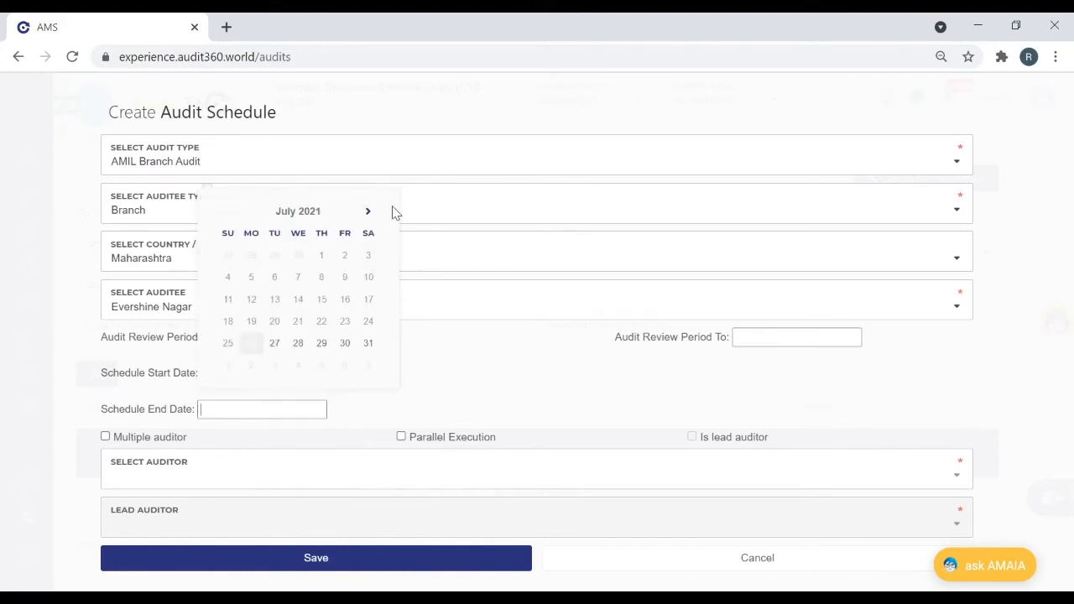
{"action": "left_click", "coordinate": [273, 349]}
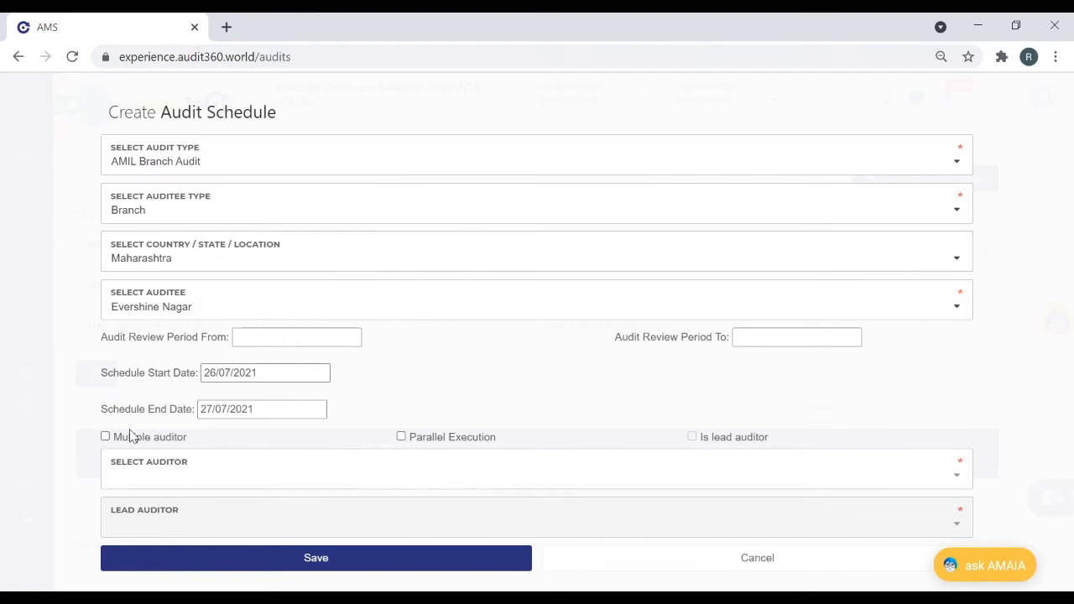
Enable the Multiple auditor option and add two auditors to the schedule by searching for their names
{"action": "left_click", "coordinate": [105, 436]}
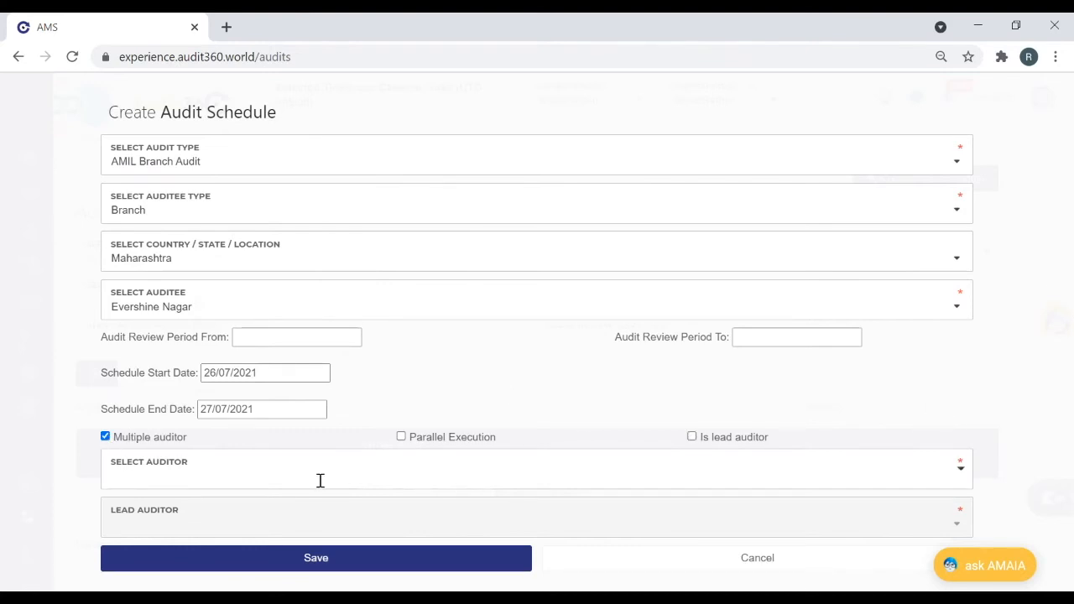
{"action": "left_click", "coordinate": [161, 475]}
{"action": "type", "text": "ram"}
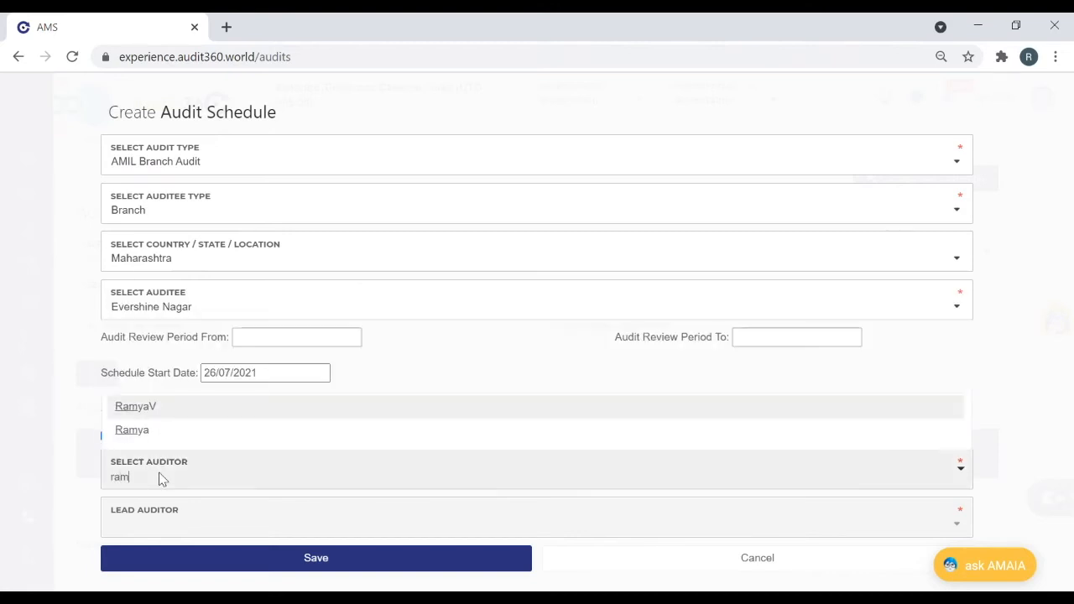
{"action": "left_click", "coordinate": [177, 411]}
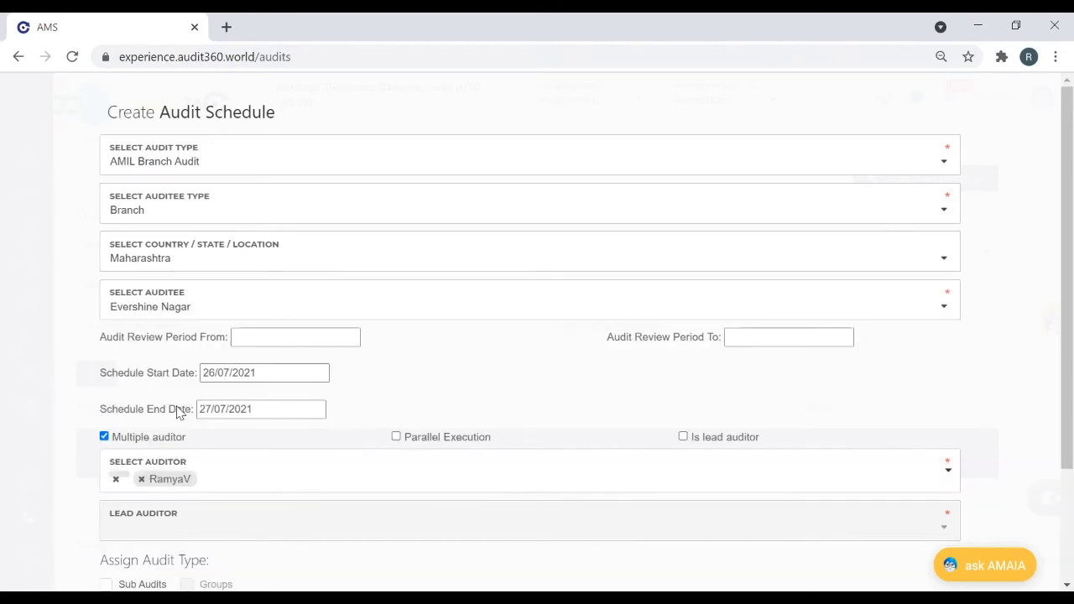
{"action": "left_click", "coordinate": [221, 475]}
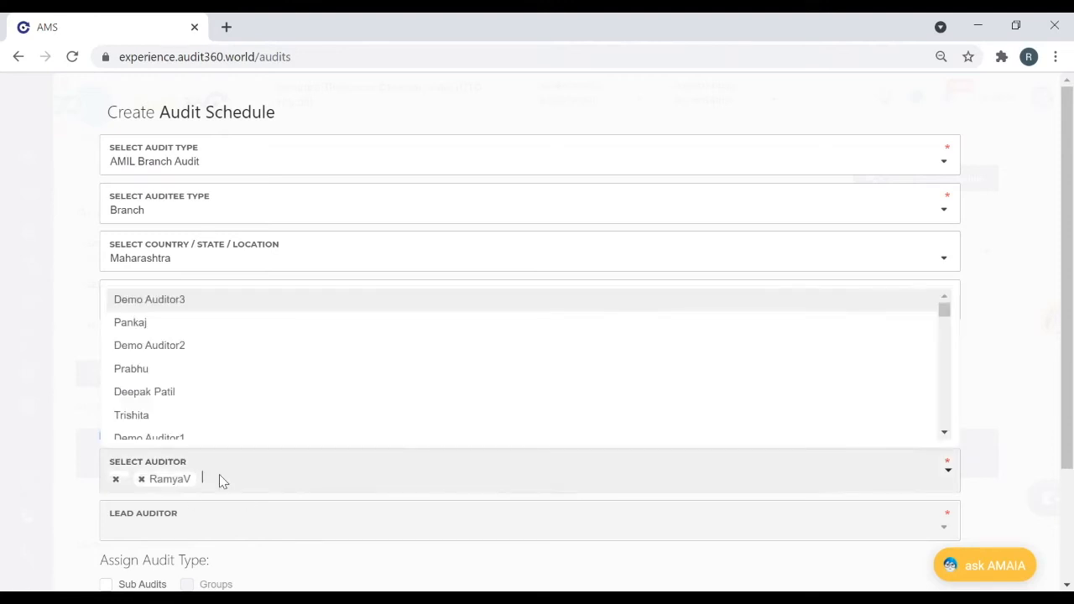
{"action": "left_click", "coordinate": [1069, 329]}
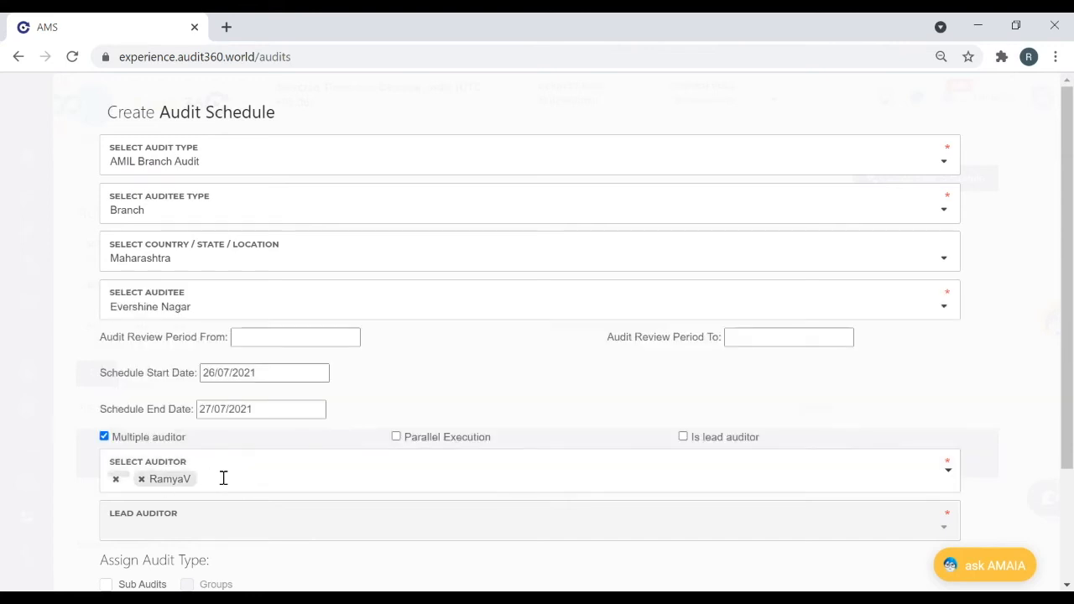
{"action": "type", "text": "r"}
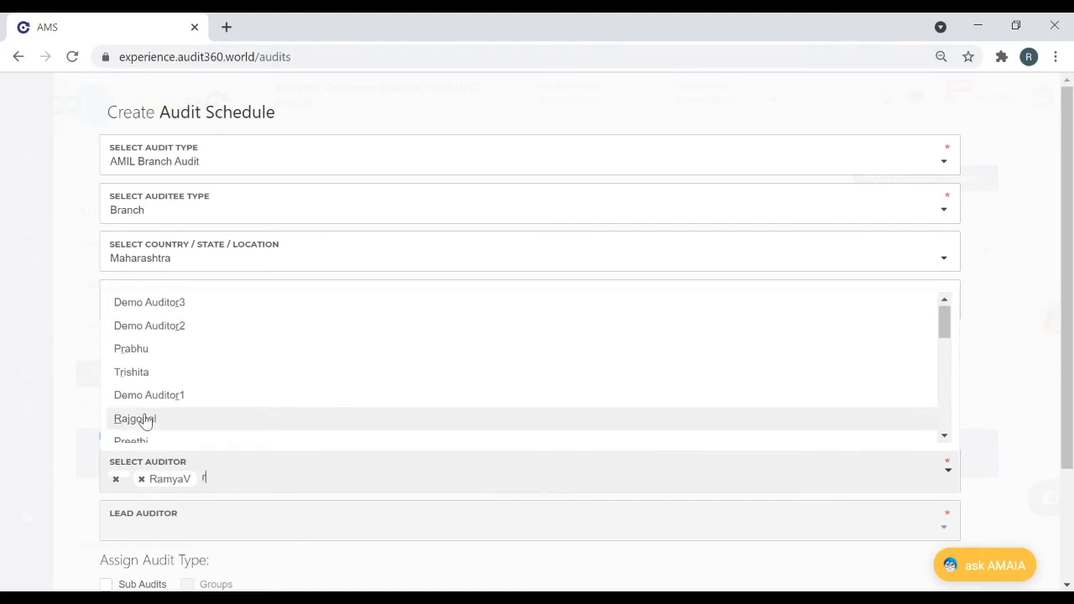
{"action": "type", "text": "av"}
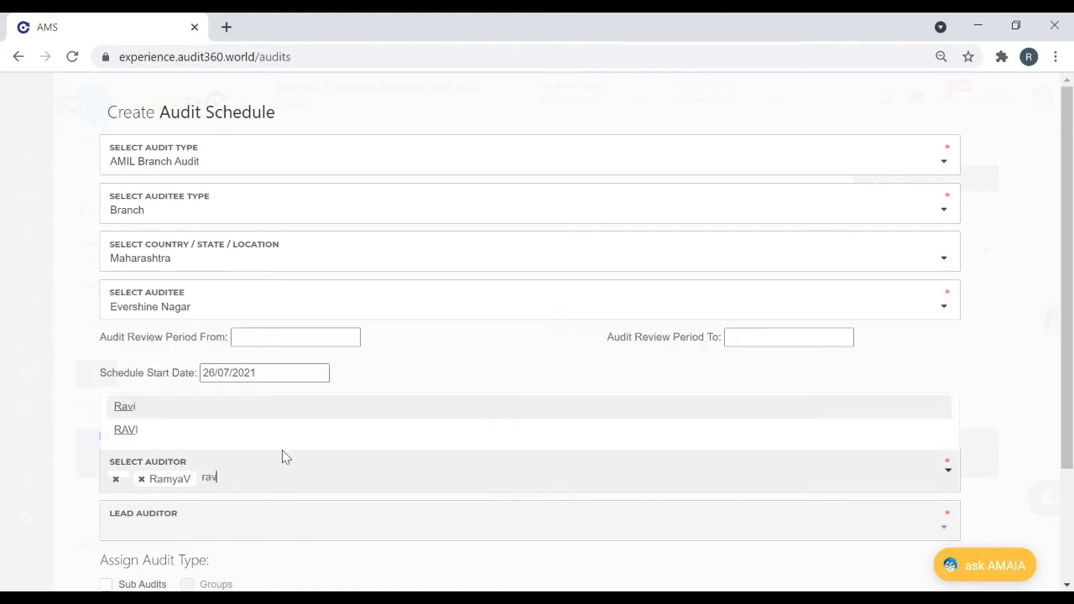
{"action": "left_click", "coordinate": [152, 423]}
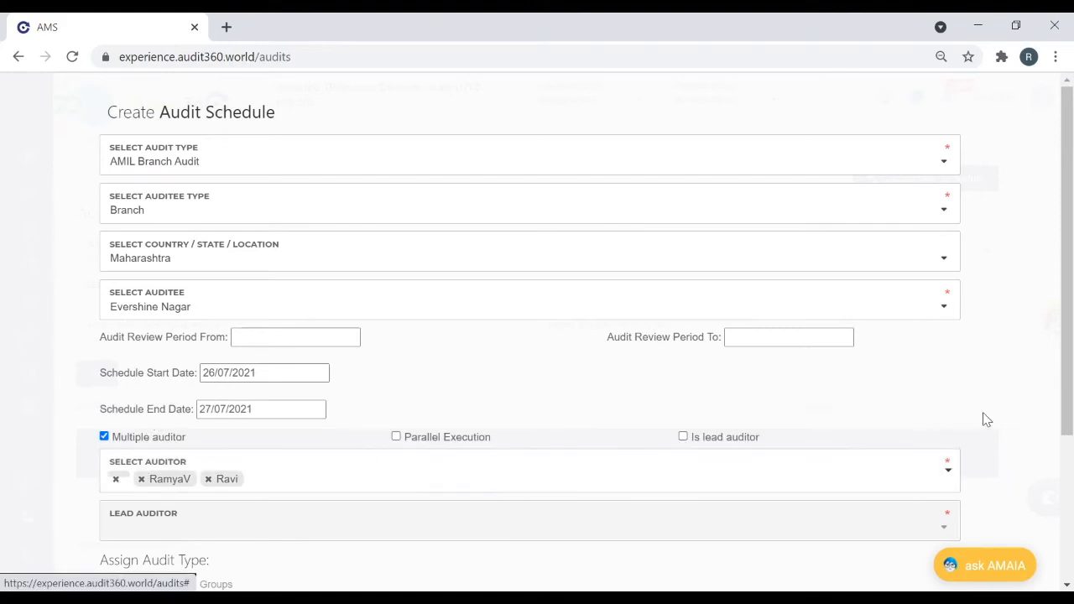
{"action": "left_click_drag", "start_coordinate": [1071, 374], "coordinate": [1071, 424]}
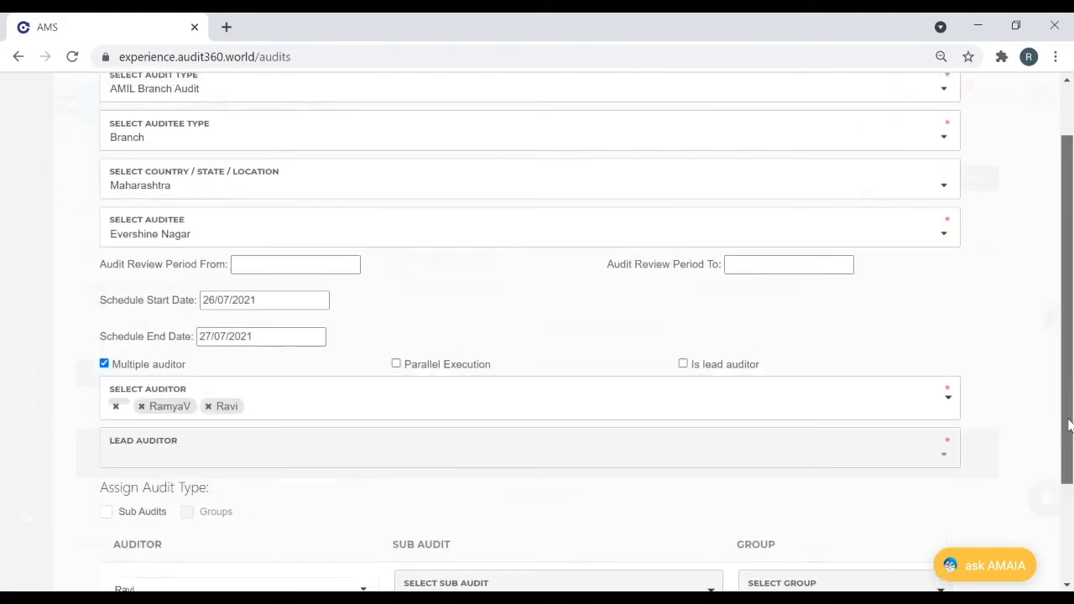
Enable the Is lead auditor option, choose the first auditor offered as lead auditor, and save the schedule
{"action": "left_click", "coordinate": [683, 365]}
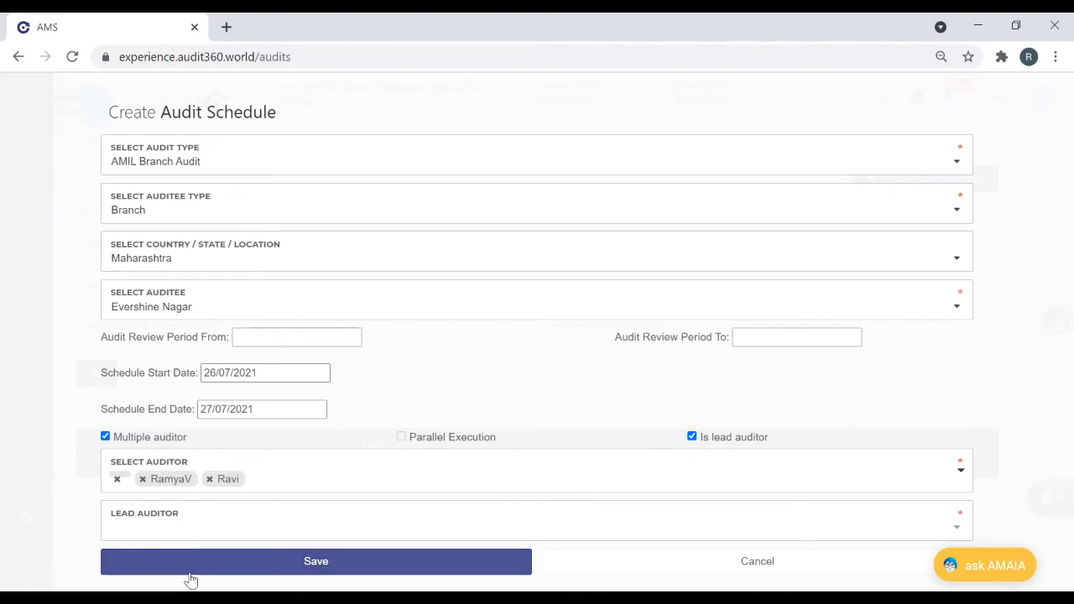
{"action": "left_click", "coordinate": [192, 527]}
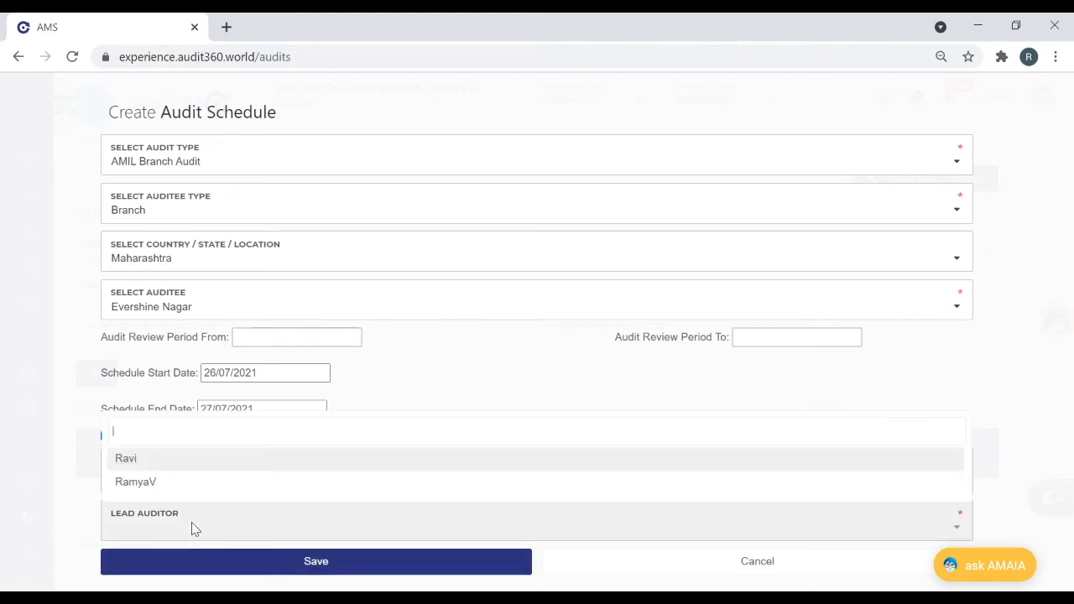
{"action": "left_click", "coordinate": [55, 501]}
{"action": "left_click", "coordinate": [148, 530]}
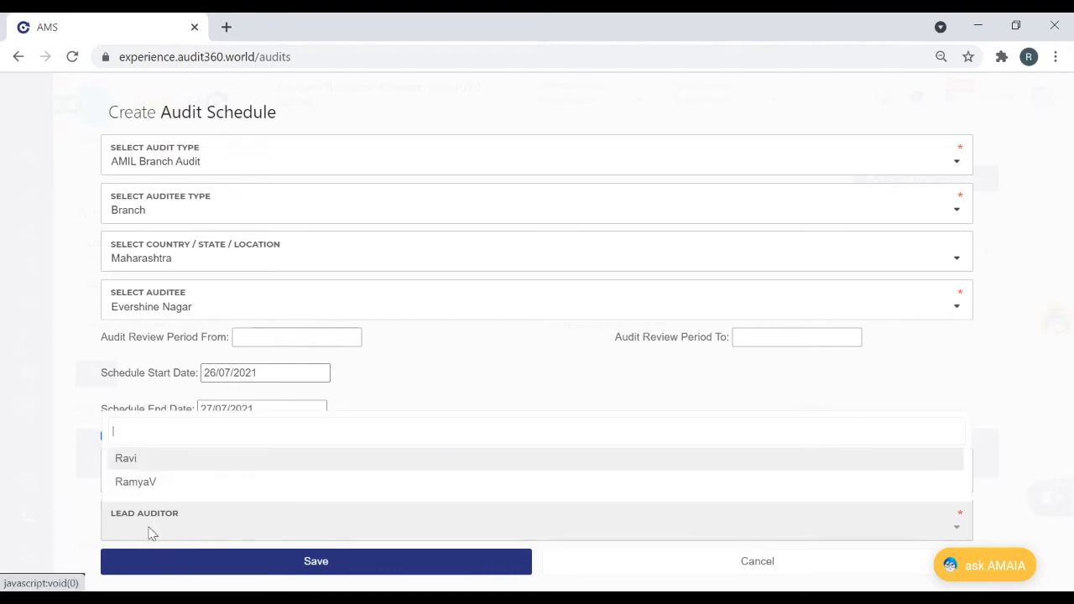
{"action": "left_click", "coordinate": [149, 464]}
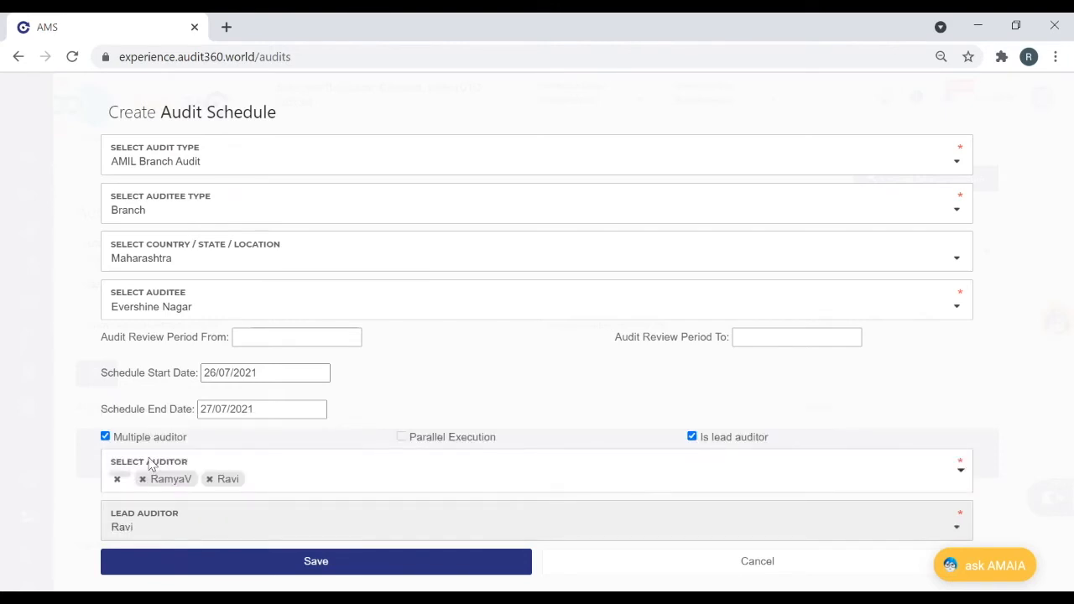
{"action": "left_click", "coordinate": [239, 573]}
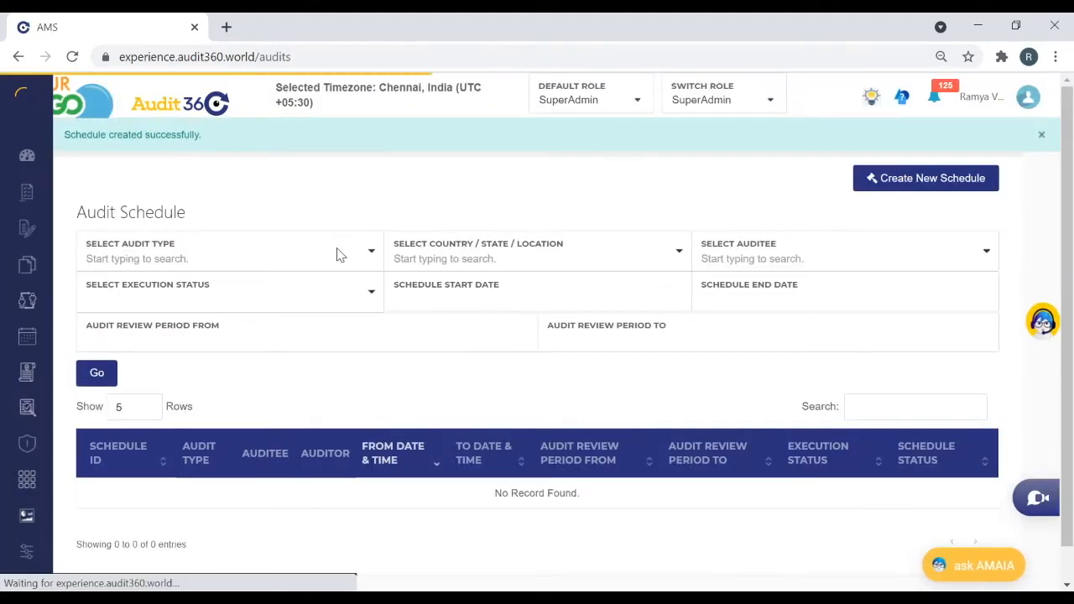
Start a new audit schedule with AMIL Branch Audit as the audit type and Branch as the auditee type
{"action": "left_click", "coordinate": [909, 182]}
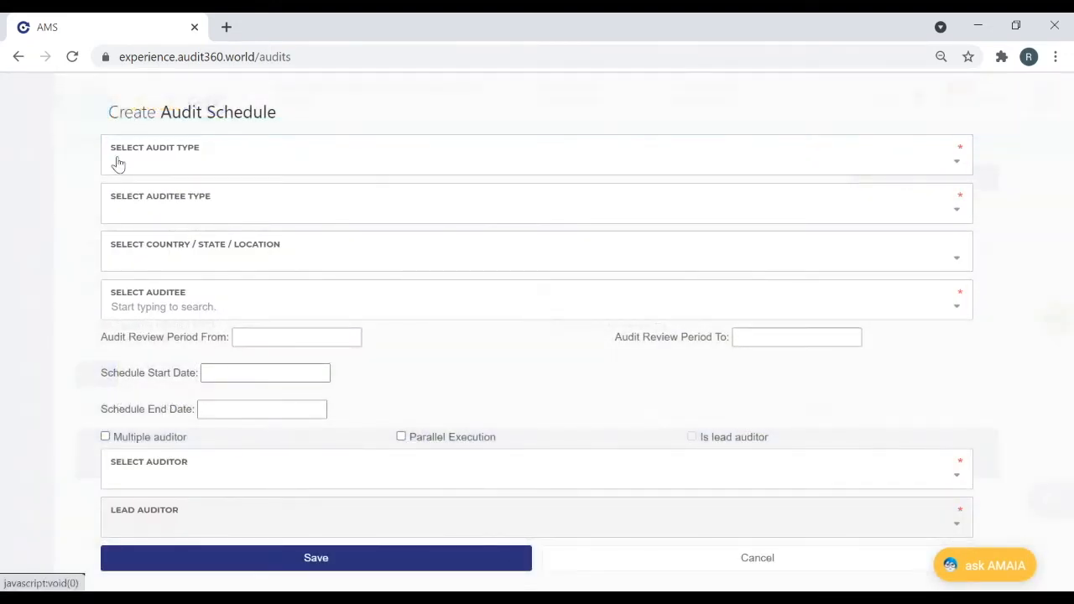
{"action": "left_click", "coordinate": [128, 172]}
{"action": "type", "text": "A"}
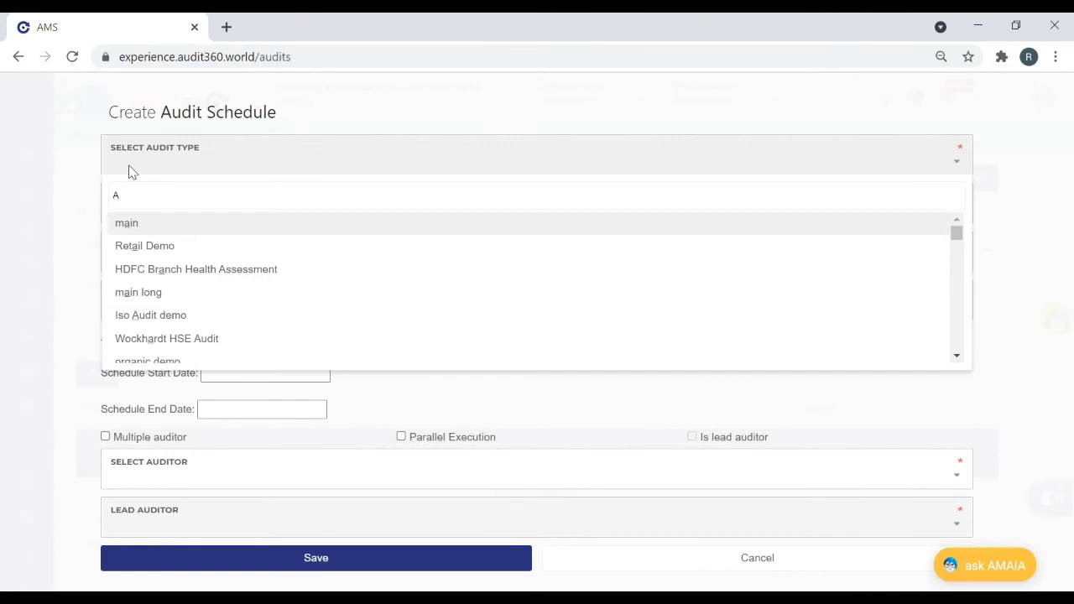
{"action": "type", "text": "MIL"}
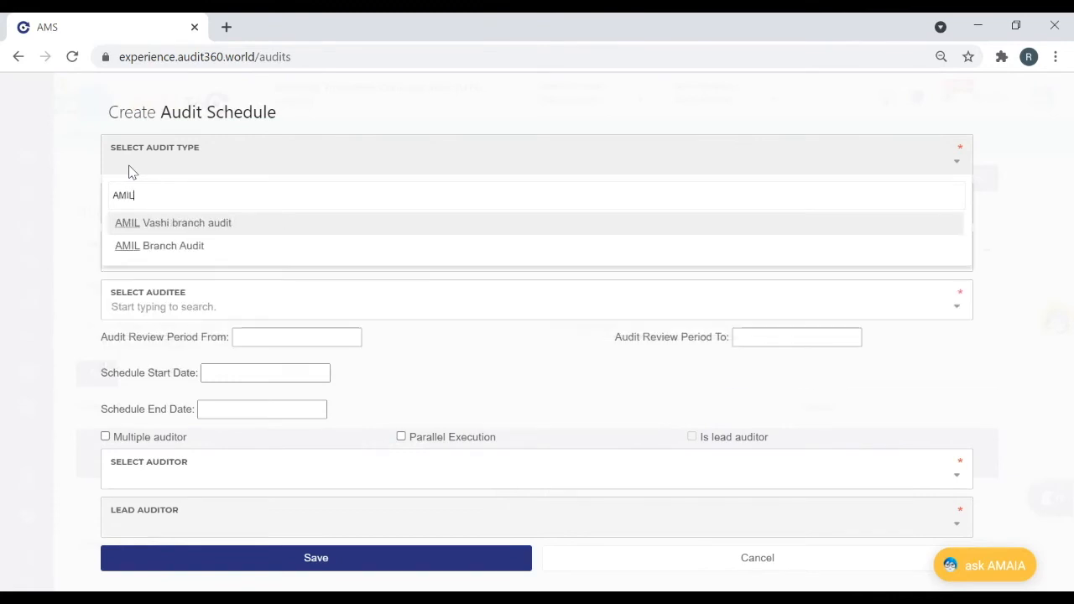
{"action": "left_click", "coordinate": [173, 245]}
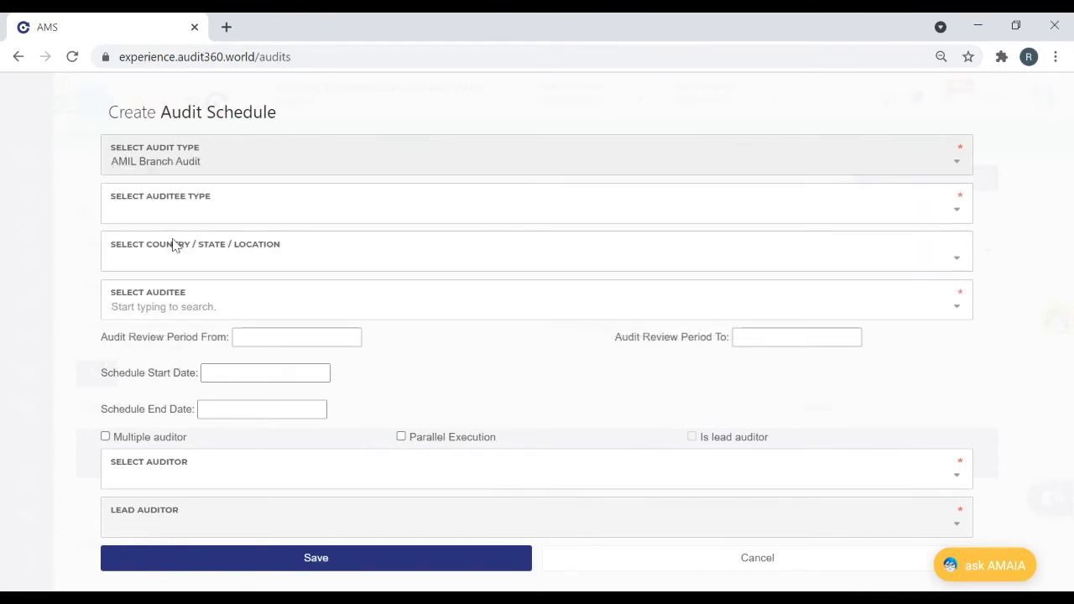
{"action": "left_click", "coordinate": [267, 206]}
{"action": "left_click", "coordinate": [157, 240]}
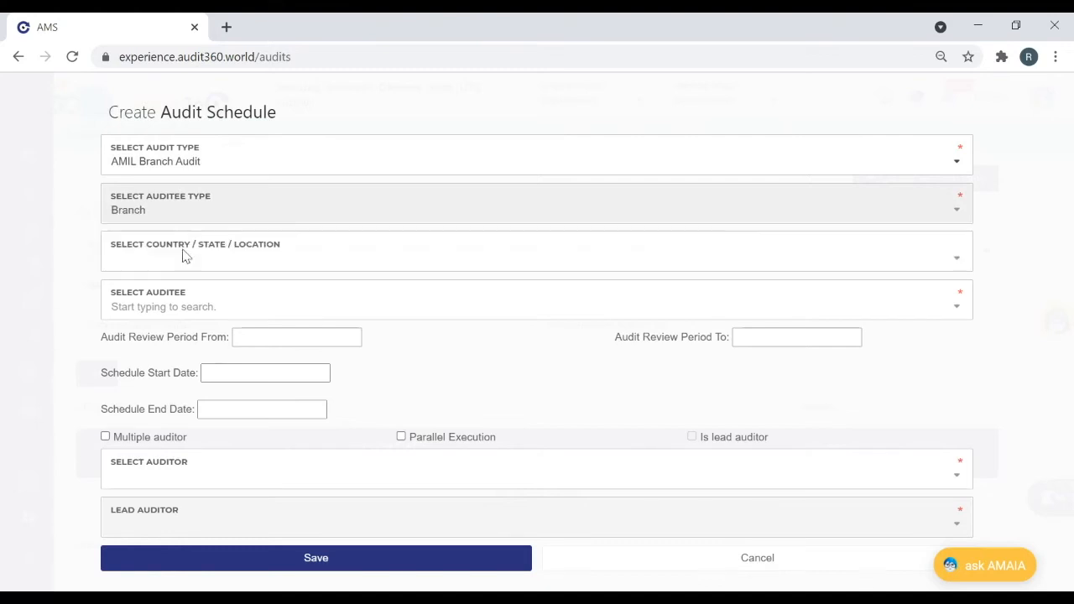
Try to find the Evershine auditee with Maharastra set as the schedule's location
{"action": "left_click", "coordinate": [192, 266]}
{"action": "type", "text": "ma"}
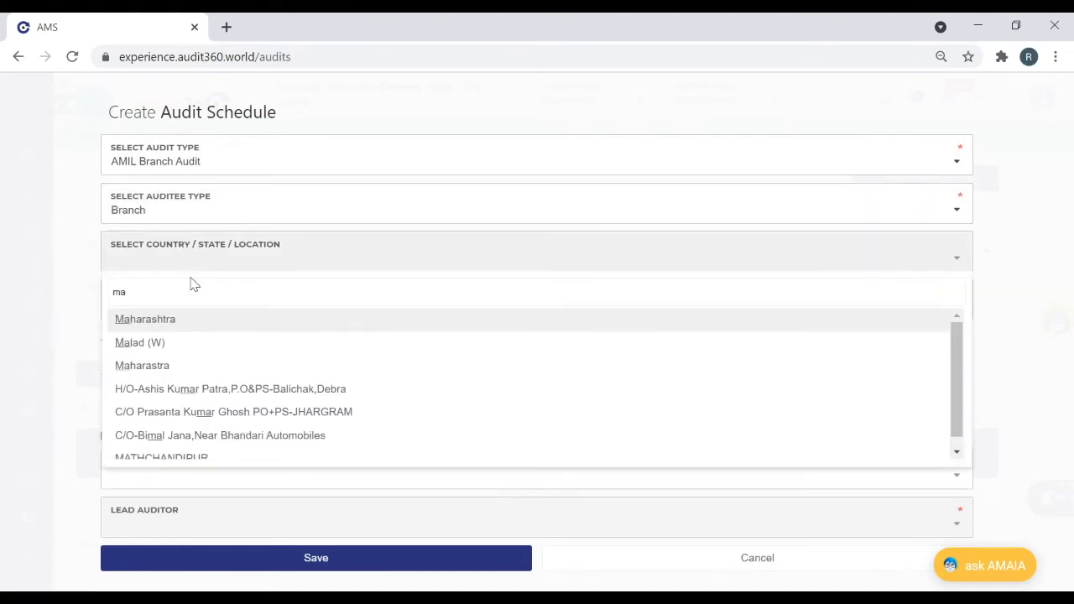
{"action": "left_click", "coordinate": [192, 365]}
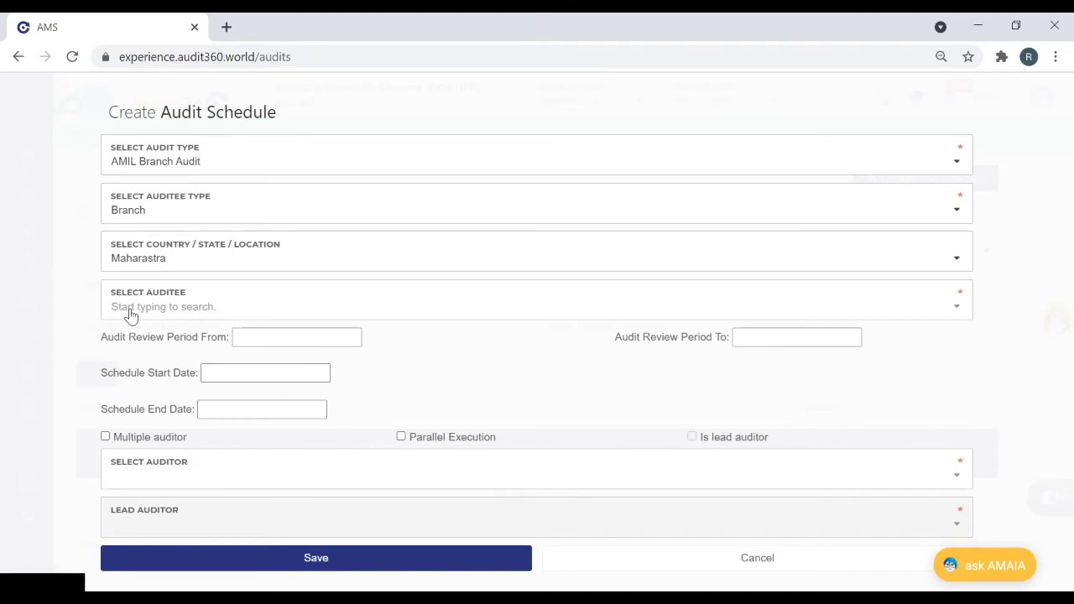
{"action": "left_click", "coordinate": [131, 312]}
{"action": "type", "text": "eversh"}
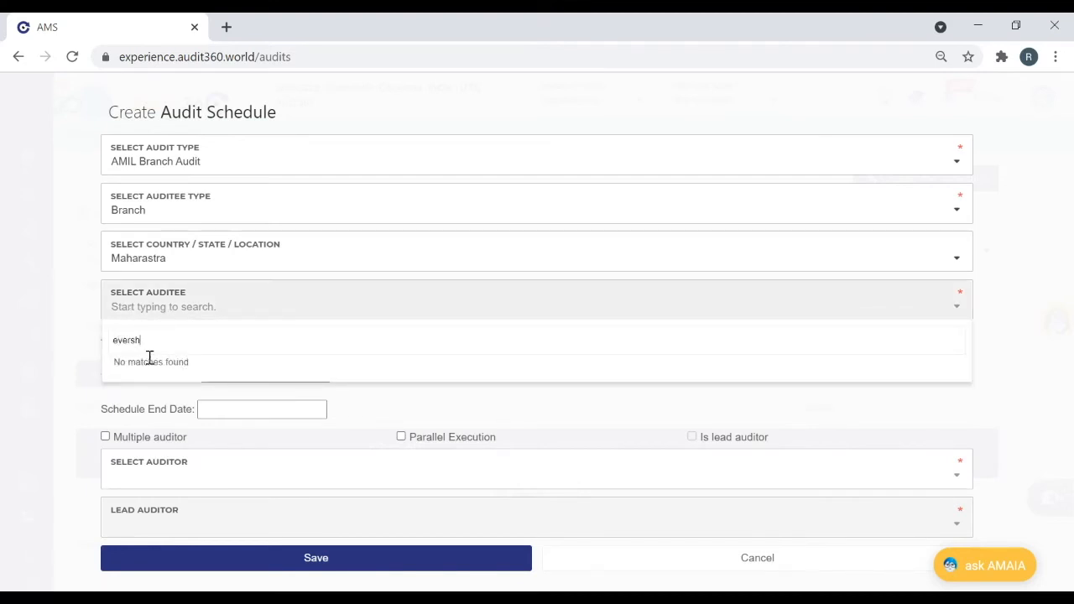
{"action": "key", "text": "BackSpace"}
{"action": "key", "text": "BackSpace"}
{"action": "key", "text": "BackSpace"}
{"action": "key", "text": "BackSpace"}
{"action": "key", "text": "BackSpace"}
{"action": "key", "text": "BackSpace"}
{"action": "type", "text": "e"}
{"action": "key", "text": "BackSpace"}
{"action": "left_click", "coordinate": [711, 96]}
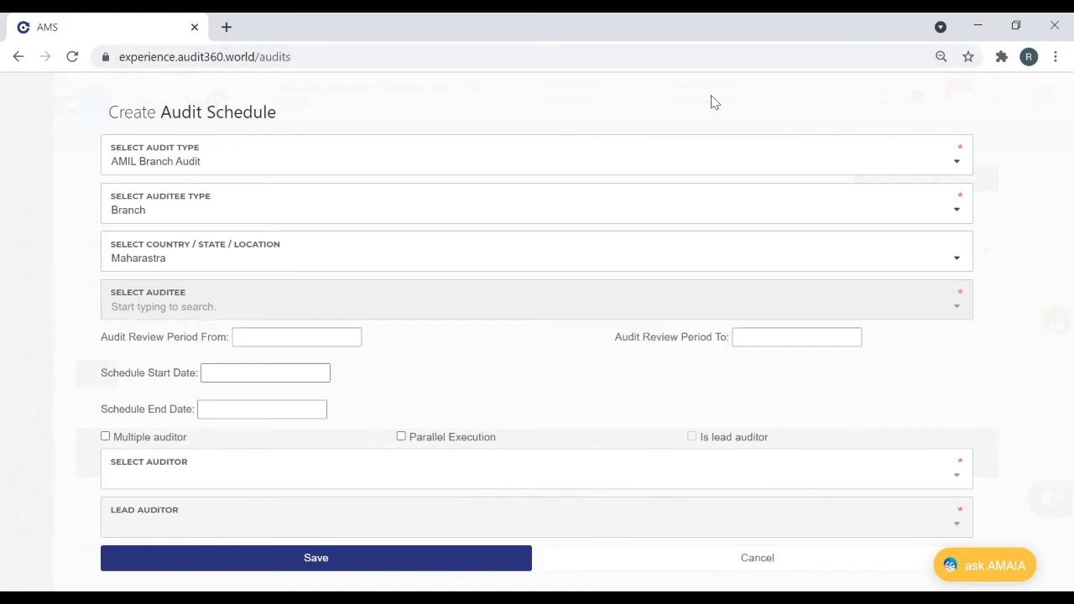
Set the schedule's location to india and choose Evershine Nagar as the auditee
{"action": "left_click", "coordinate": [151, 250]}
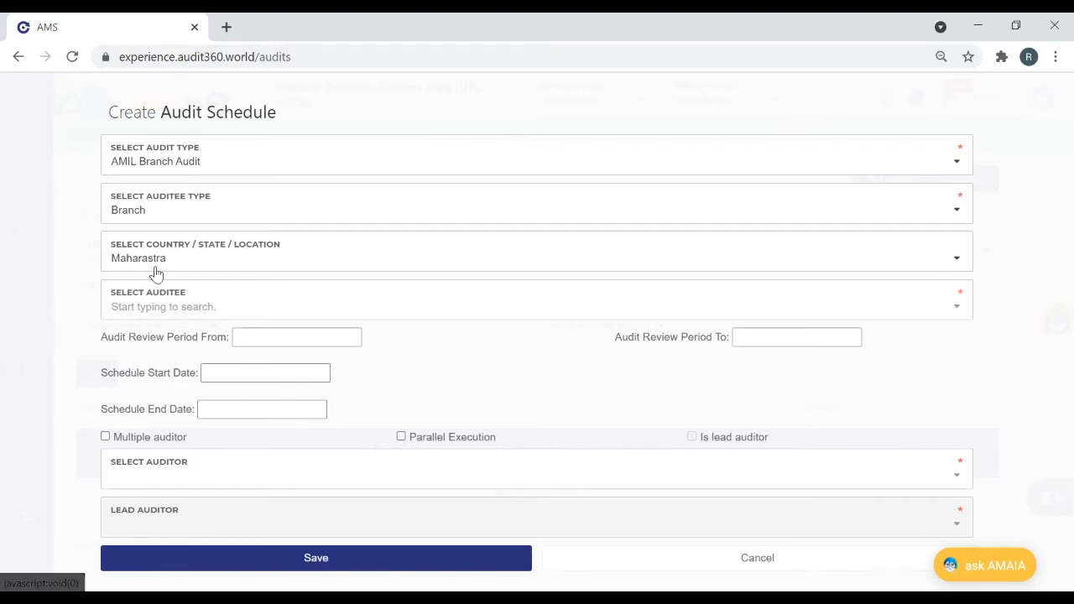
{"action": "left_click", "coordinate": [155, 267]}
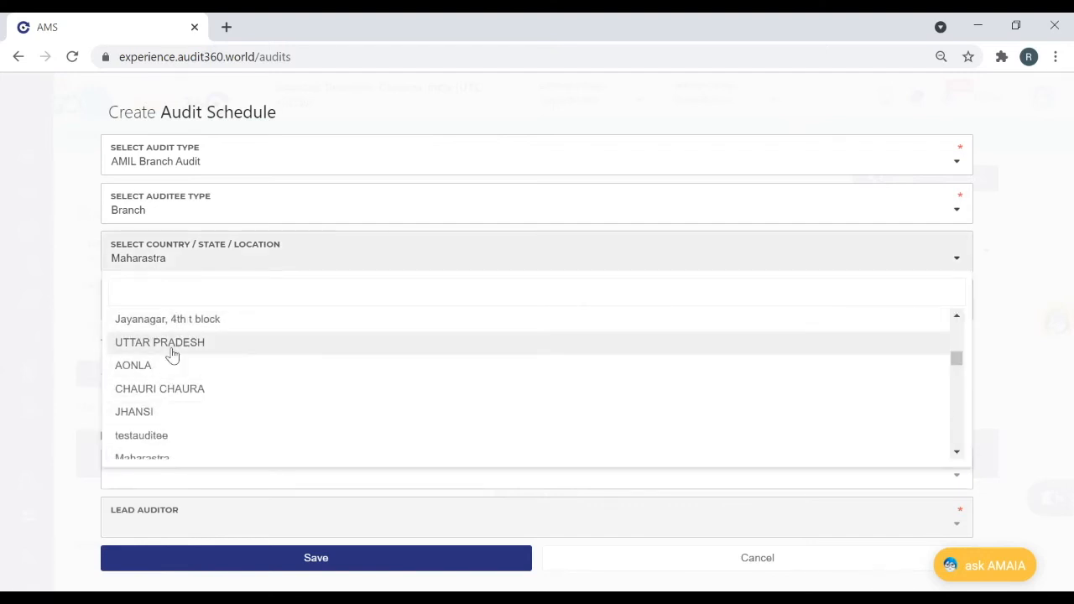
{"action": "type", "text": "in"}
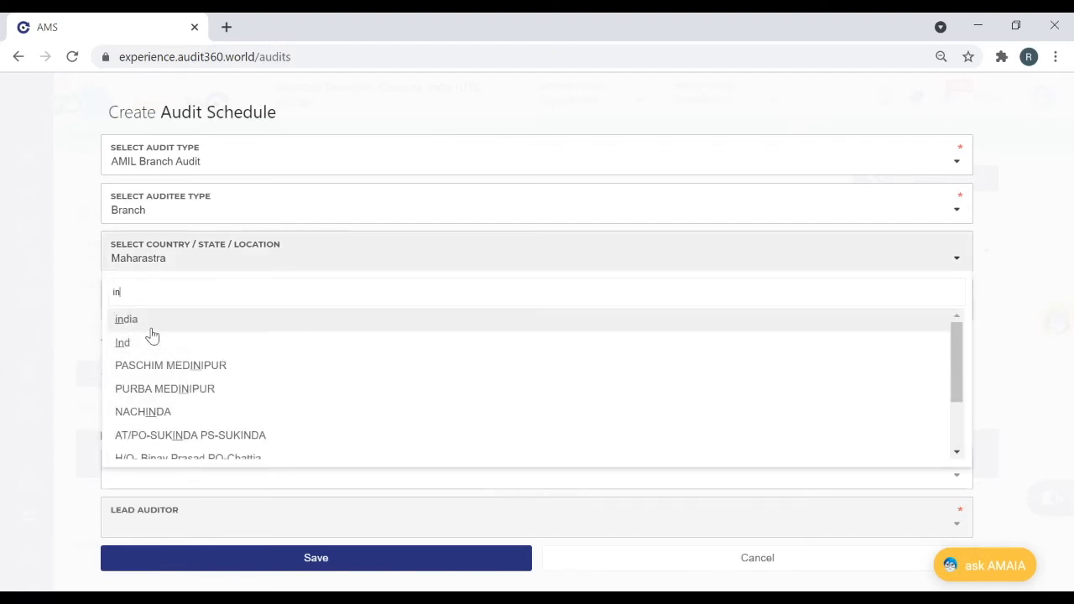
{"action": "left_click", "coordinate": [126, 319]}
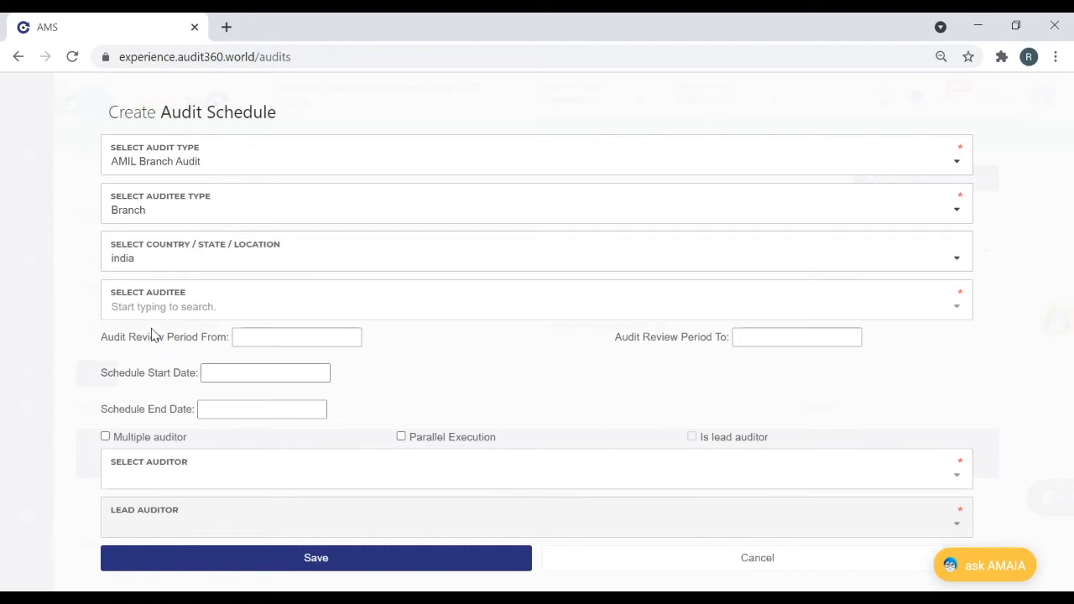
{"action": "left_click", "coordinate": [186, 318]}
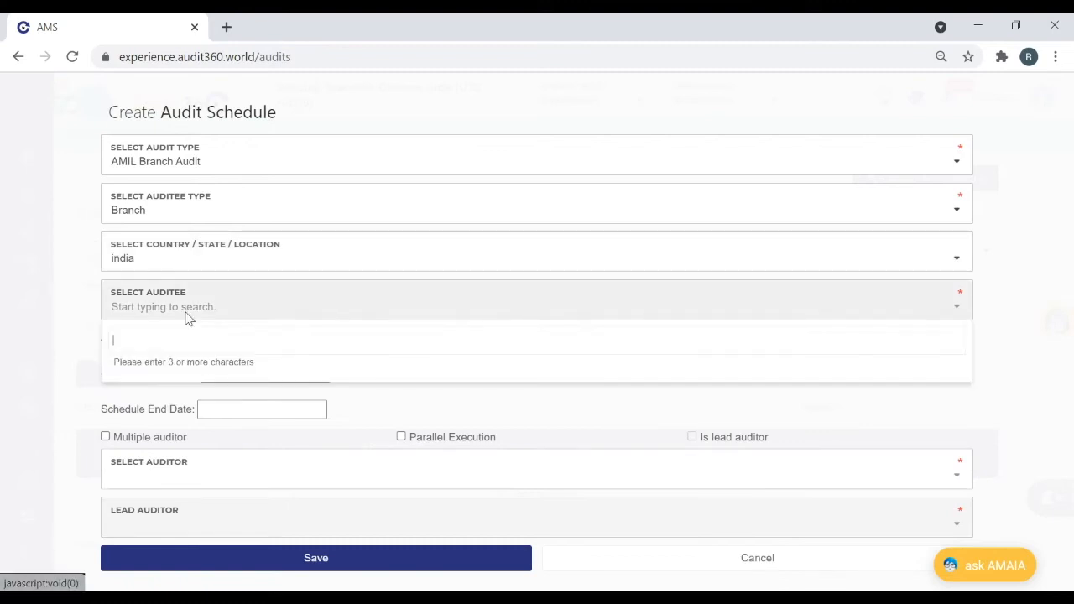
{"action": "type", "text": "ever"}
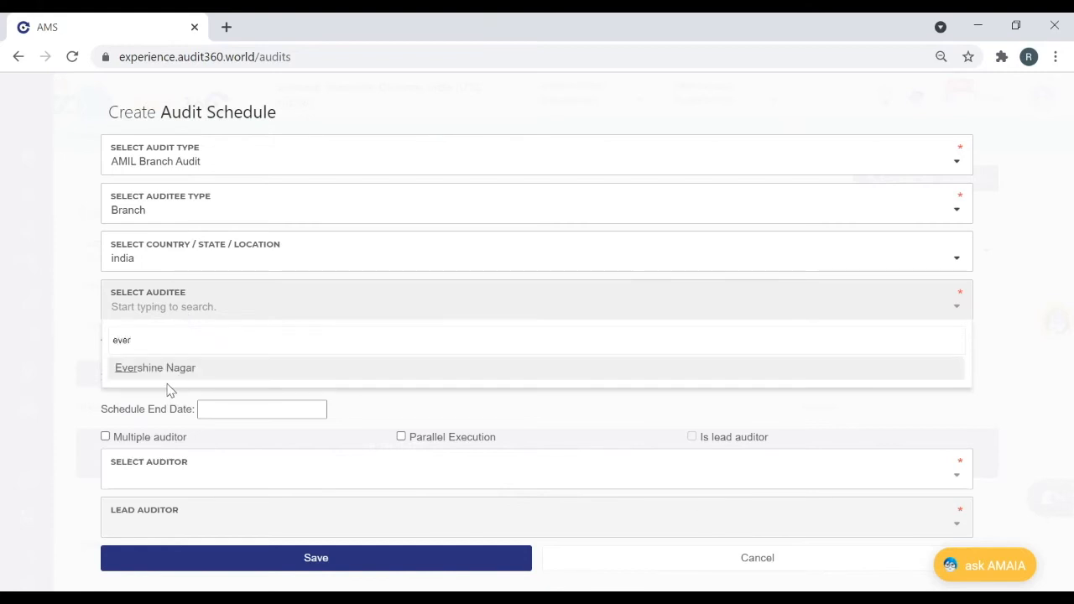
{"action": "left_click", "coordinate": [163, 370]}
Set both the schedule start date and the schedule end date to 26/07/2021
{"action": "left_click", "coordinate": [248, 367]}
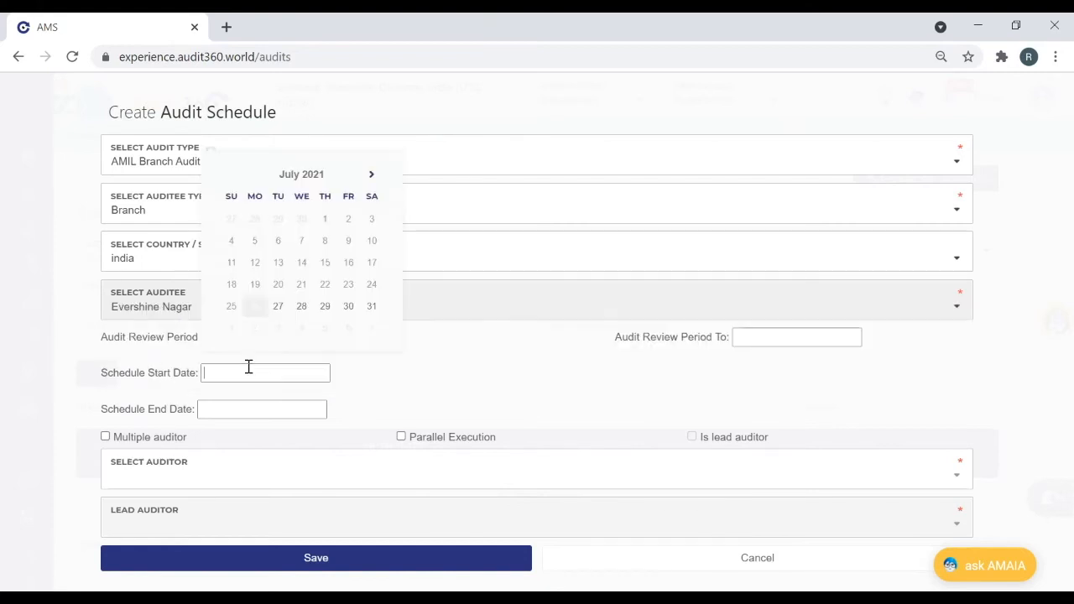
{"action": "left_click", "coordinate": [254, 305]}
{"action": "left_click", "coordinate": [244, 406]}
{"action": "left_click", "coordinate": [385, 236]}
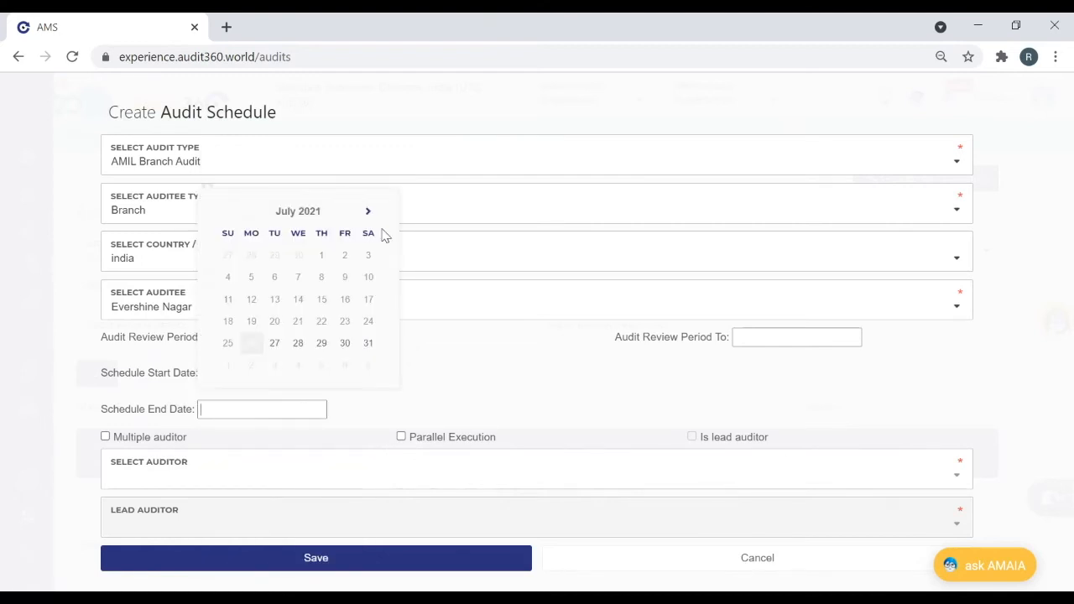
{"action": "left_click", "coordinate": [251, 345]}
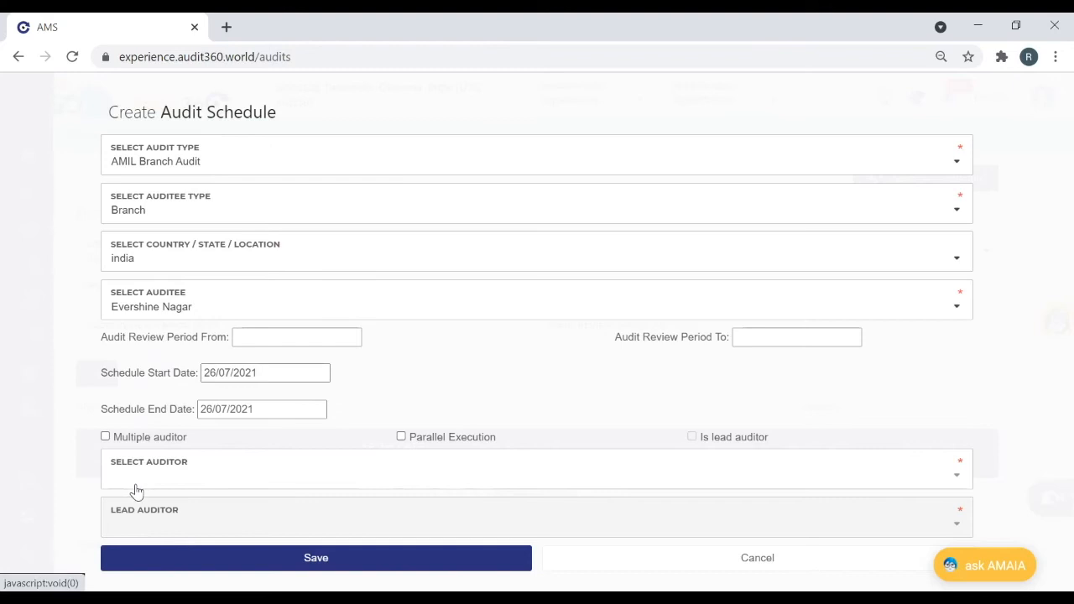
Select a single auditor for the schedule by searching for the auditor's name
{"action": "left_click", "coordinate": [137, 490]}
{"action": "type", "text": "ram"}
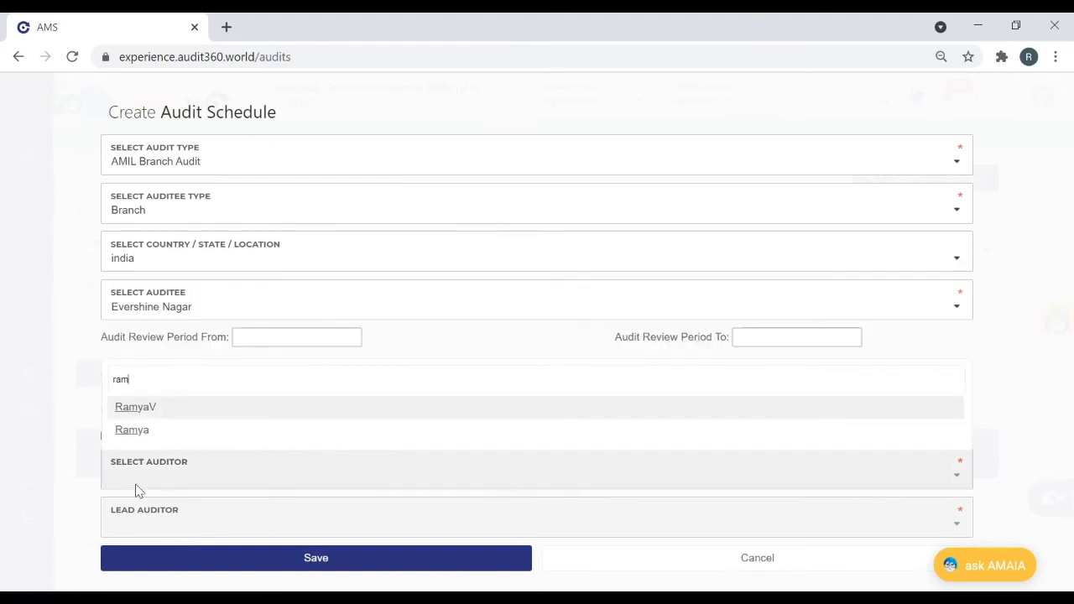
{"action": "left_click", "coordinate": [132, 409]}
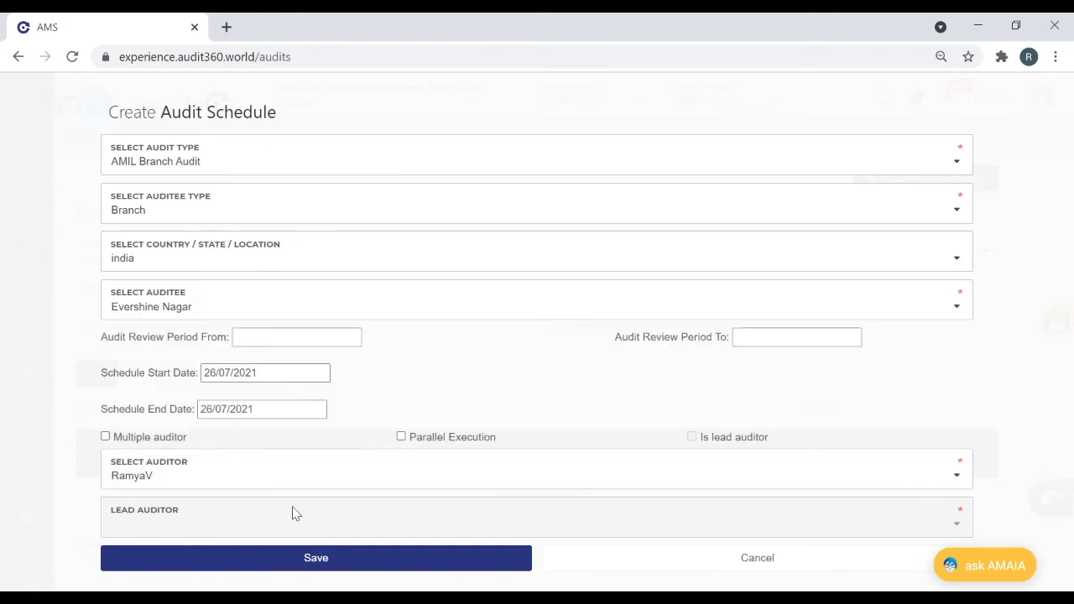
Enable the Multiple auditor option and add two auditors to the one-day Evershine Nagar schedule by name
{"action": "left_click", "coordinate": [105, 437]}
{"action": "left_click", "coordinate": [176, 477]}
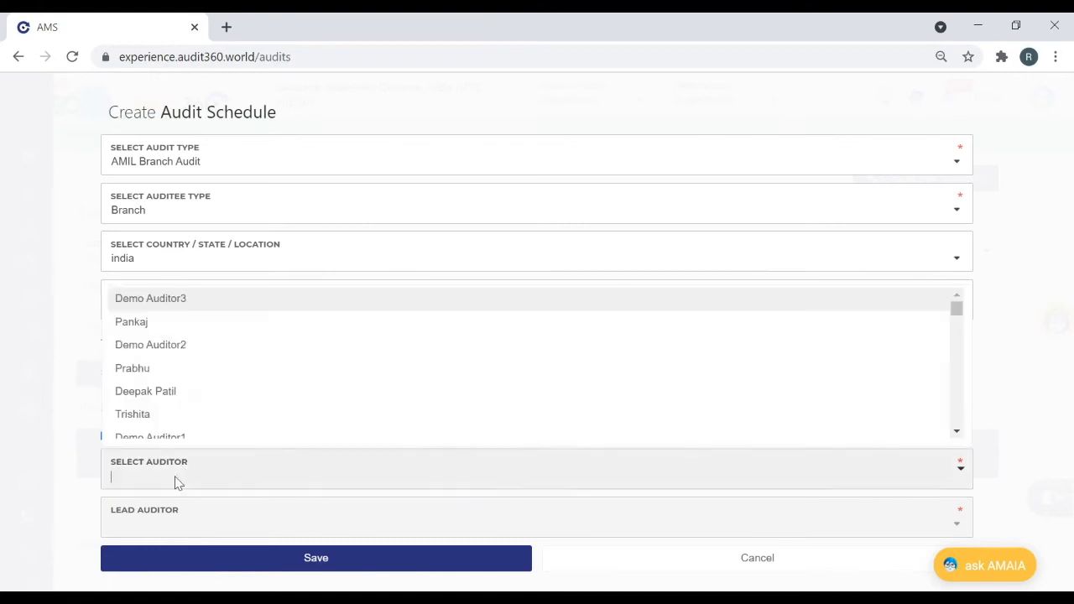
{"action": "type", "text": "am"}
{"action": "left_click", "coordinate": [180, 409]}
{"action": "type", "text": "Ram"}
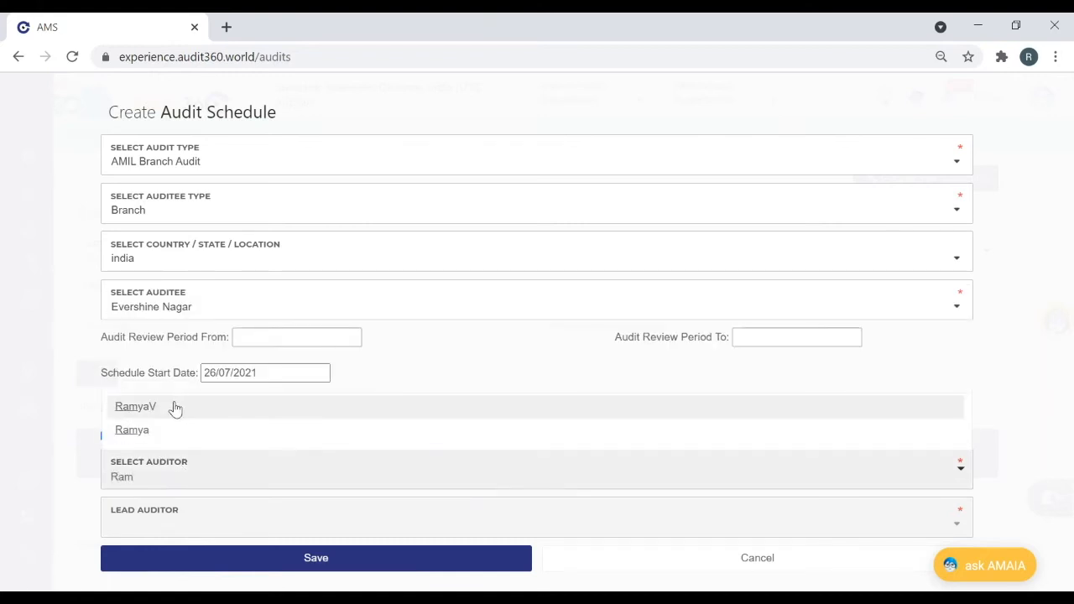
{"action": "left_click", "coordinate": [175, 408]}
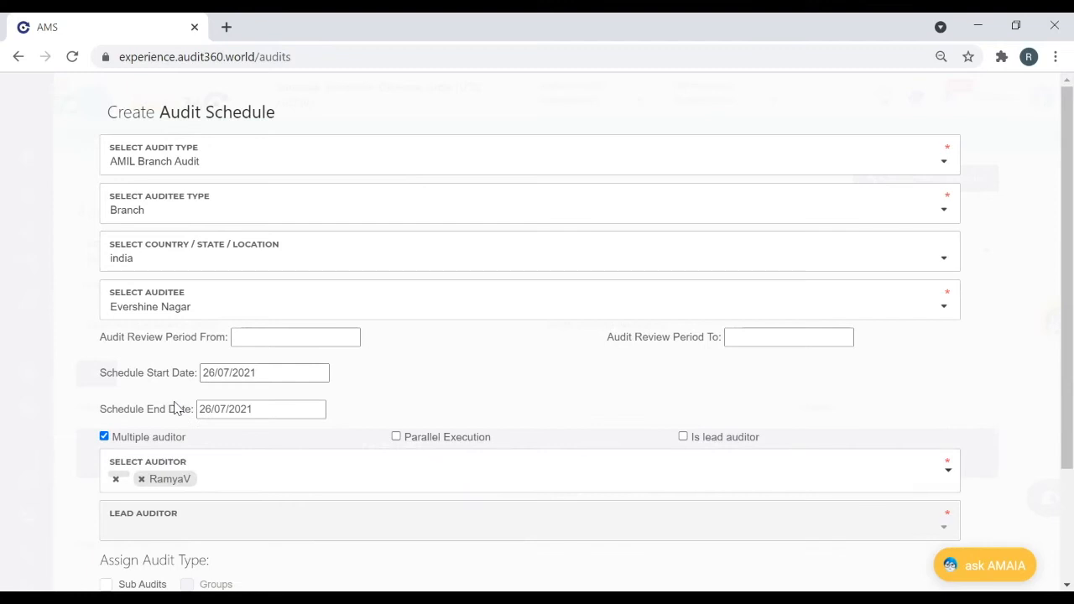
{"action": "left_click", "coordinate": [233, 480]}
{"action": "type", "text": "gan"}
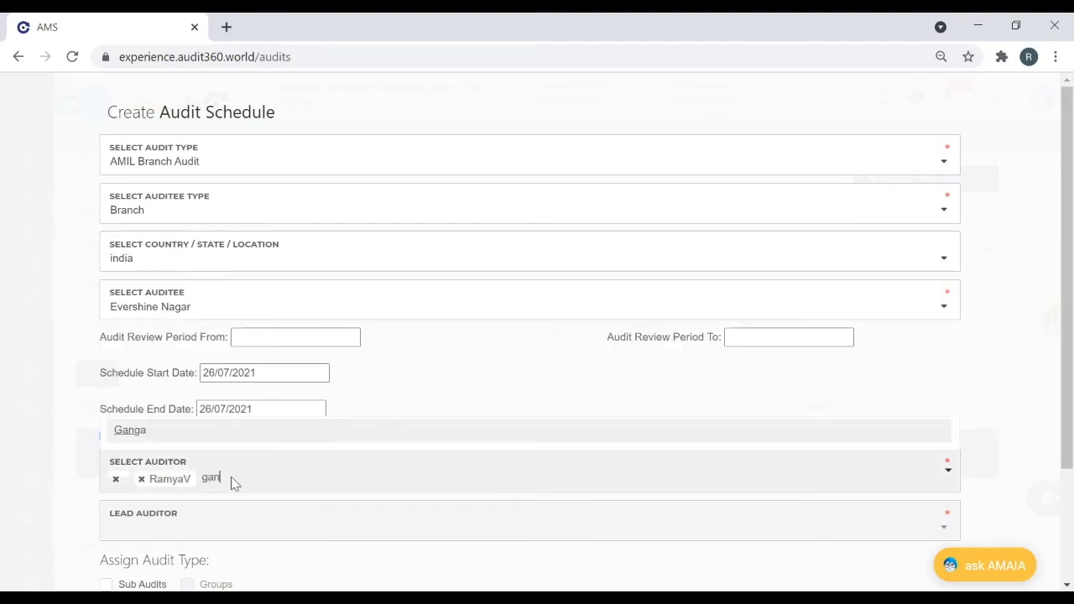
{"action": "left_click", "coordinate": [123, 432]}
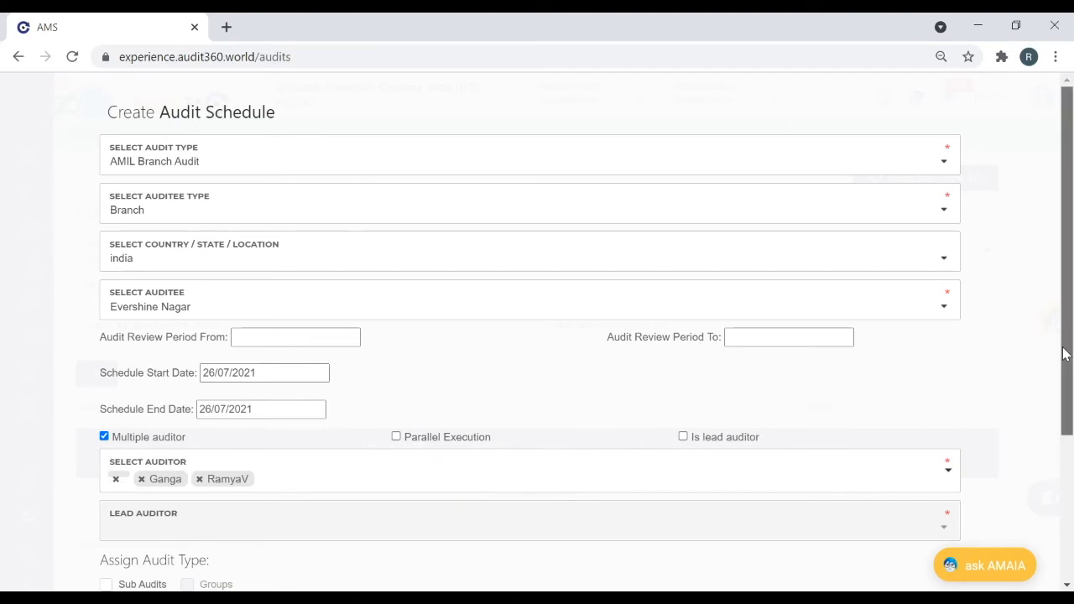
Enable the Is lead auditor option, make the second auditor offered the lead, and save the new schedule
{"action": "scroll", "coordinate": [1064, 355], "scroll_direction": "down", "scroll_amount": 2}
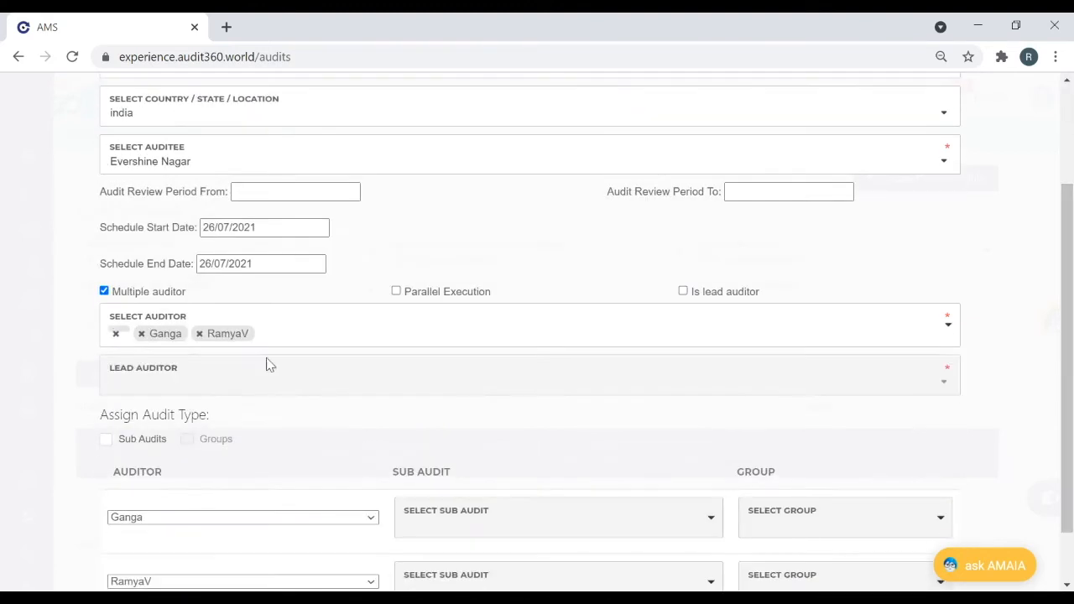
{"action": "left_click", "coordinate": [682, 292]}
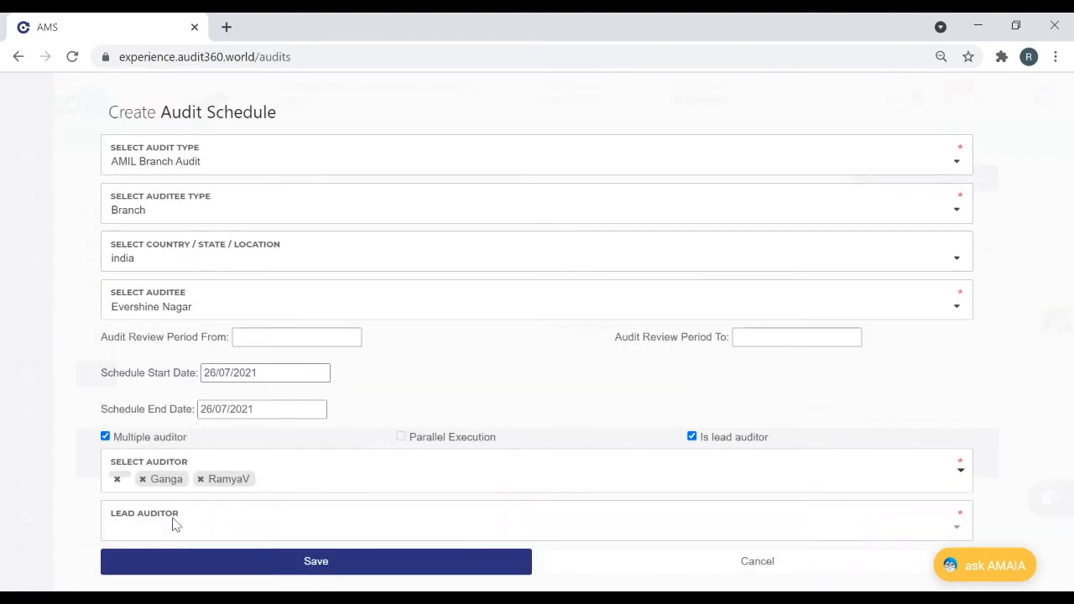
{"action": "left_click", "coordinate": [144, 537]}
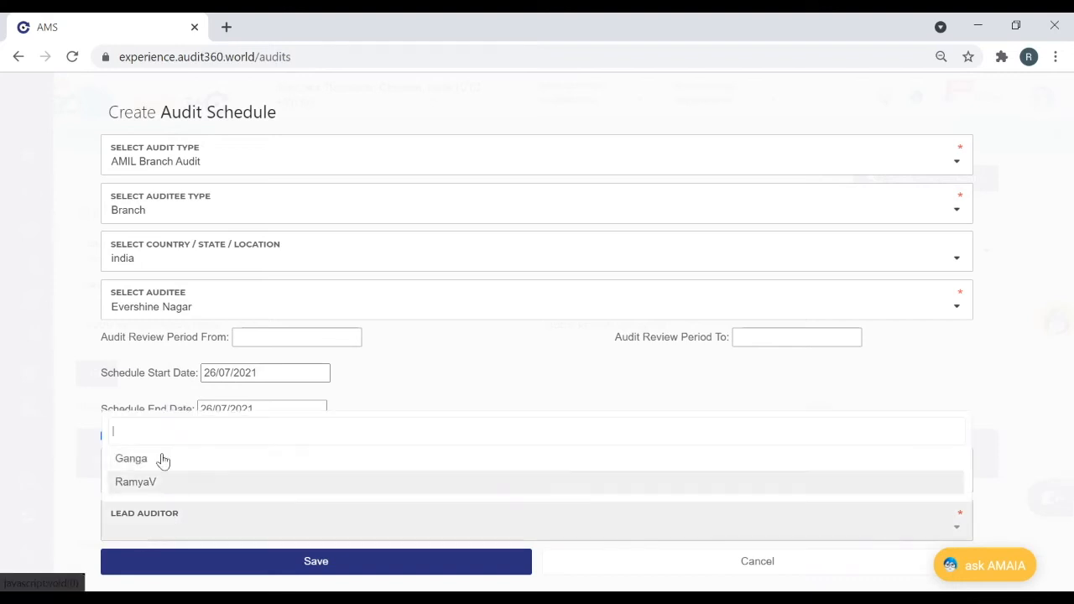
{"action": "left_click", "coordinate": [160, 494]}
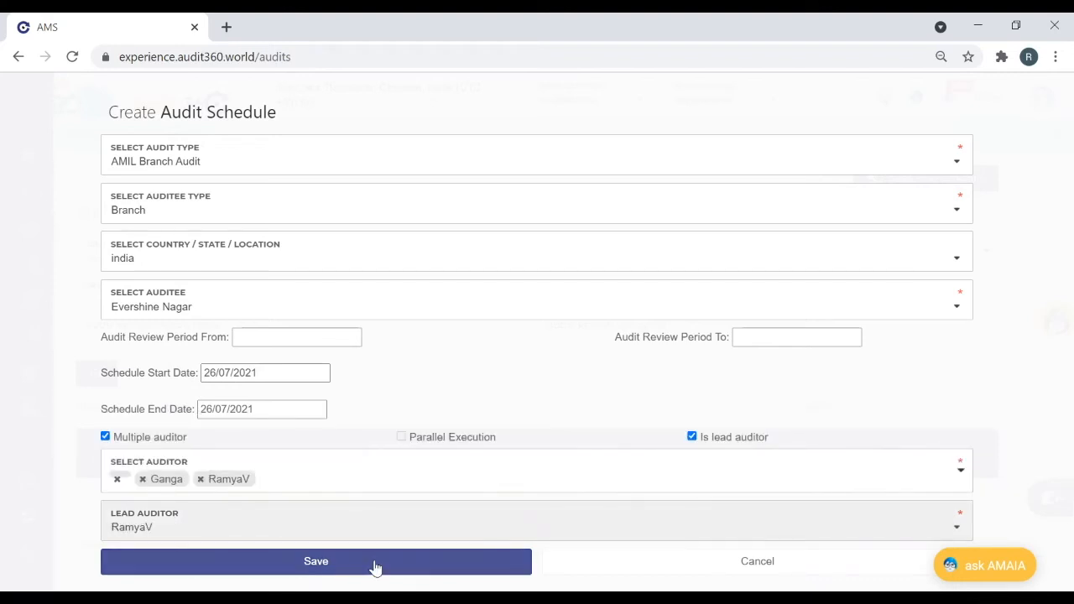
{"action": "left_click", "coordinate": [375, 566]}
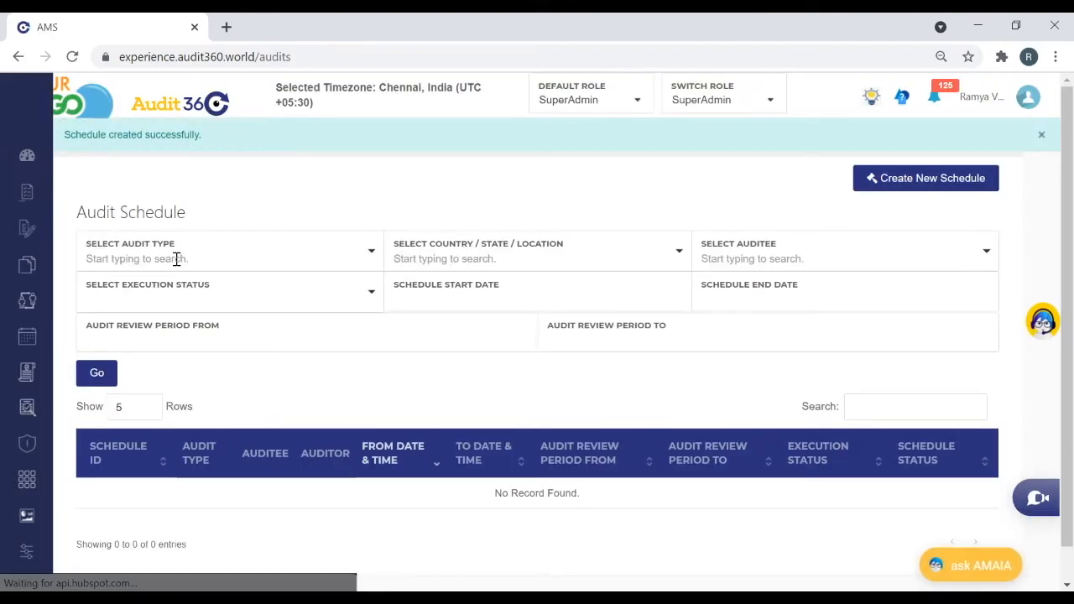
Filter the audit schedules by the AMIL Branch Audit type
{"action": "left_click", "coordinate": [175, 258]}
{"action": "type", "text": "AMIL"}
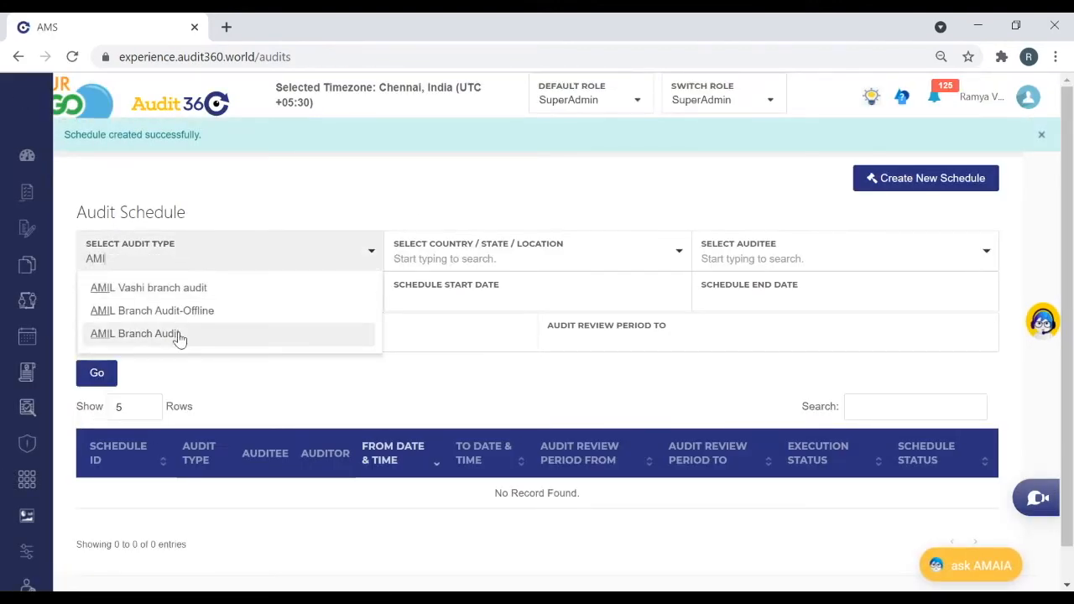
{"action": "left_click", "coordinate": [177, 336]}
{"action": "left_click", "coordinate": [95, 378]}
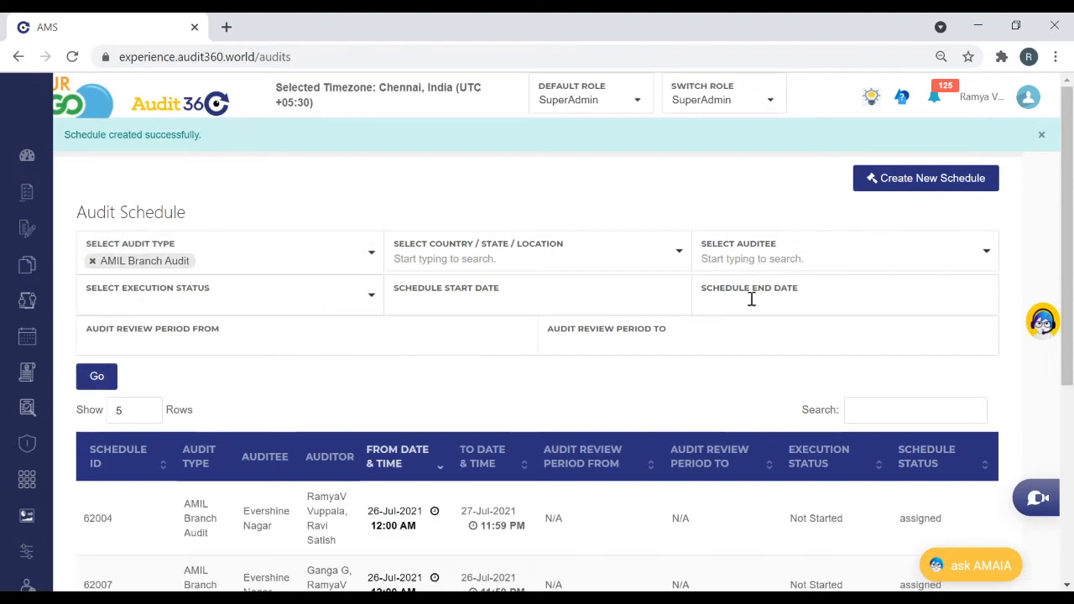
Open the two-day Evershine Nagar schedule, review its auditors and allocation details, and close it without changes
{"action": "scroll", "coordinate": [1067, 141], "scroll_direction": "down", "scroll_amount": 2}
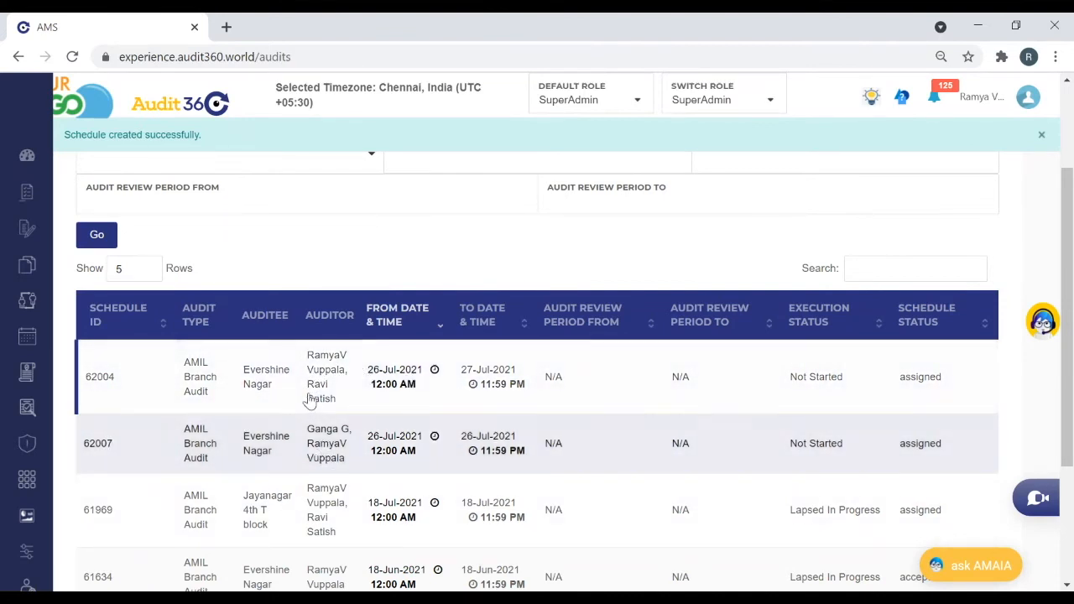
{"action": "left_click", "coordinate": [674, 398]}
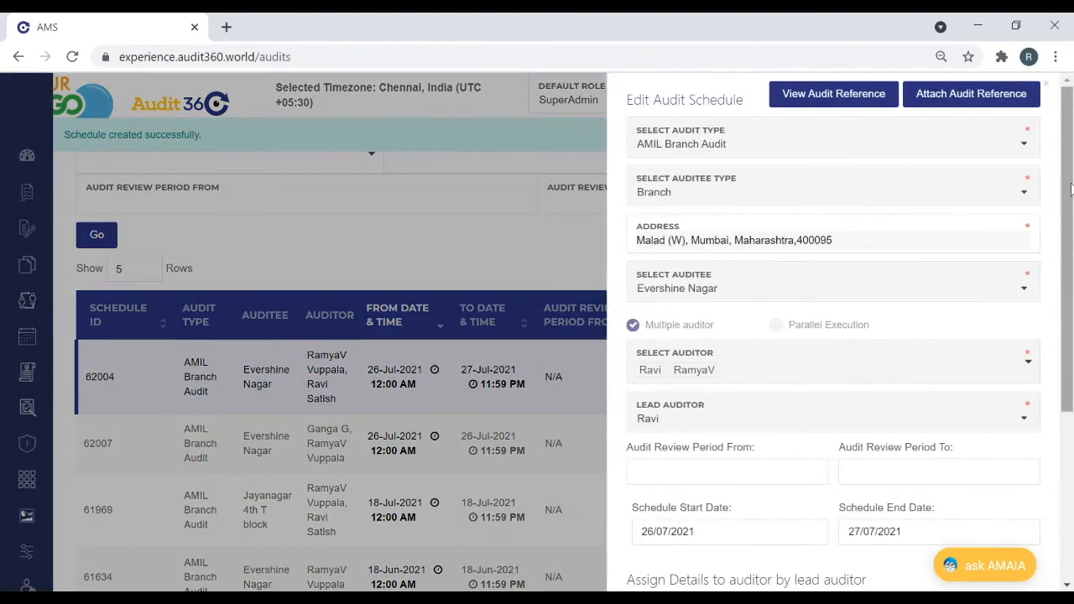
{"action": "left_click_drag", "start_coordinate": [1070, 183], "coordinate": [1071, 406]}
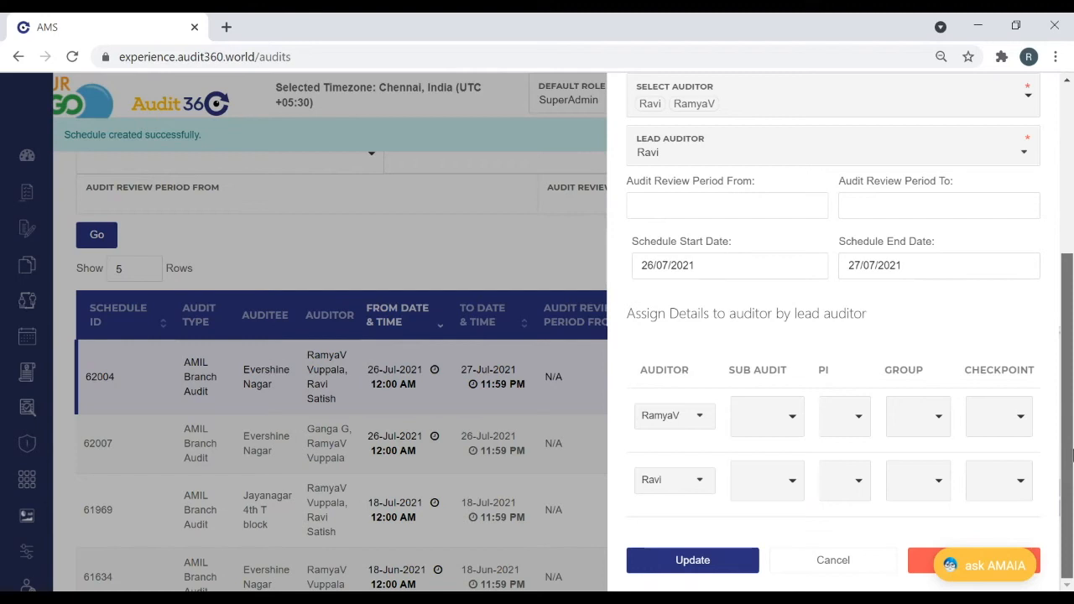
{"action": "left_click_drag", "start_coordinate": [1070, 345], "coordinate": [1050, 83]}
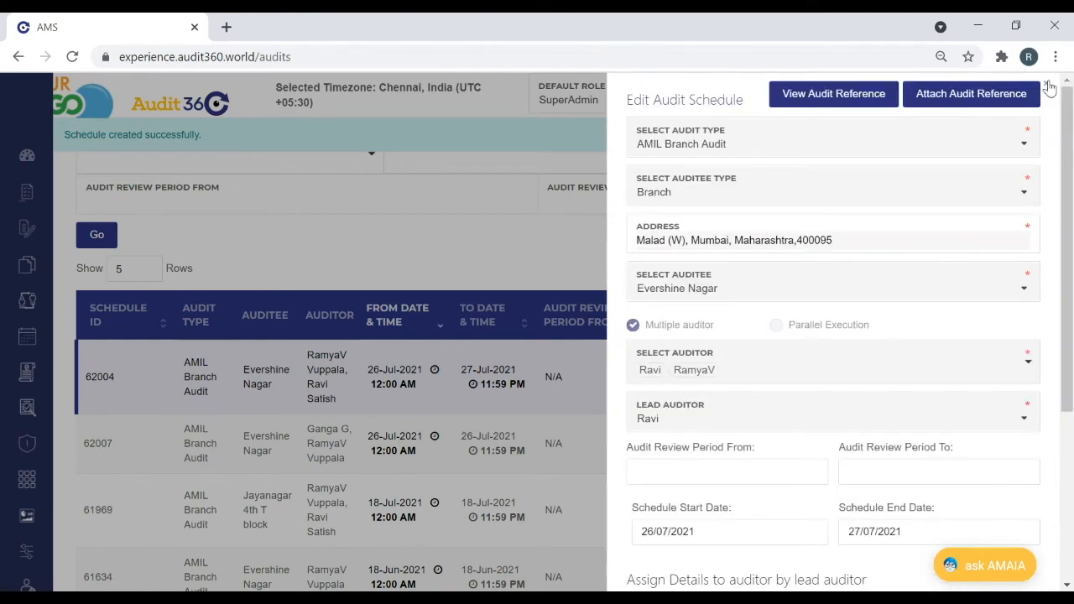
{"action": "left_click", "coordinate": [1051, 87]}
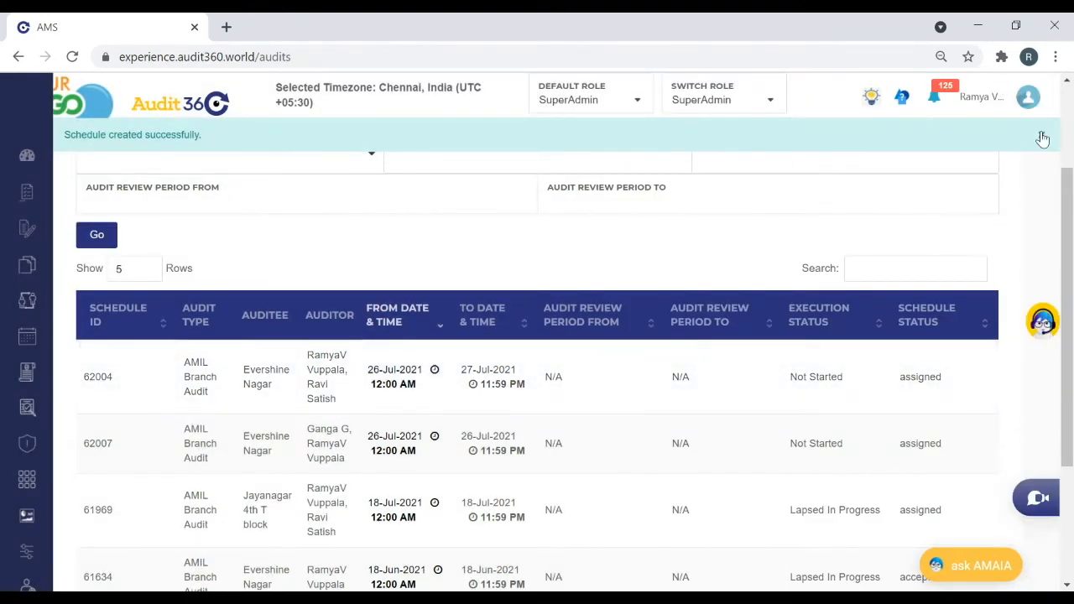
Switch to the Auditor role and open the acceptance page of the second upcoming Evershine Nagar AMIL Branch Audit
{"action": "left_click", "coordinate": [743, 101]}
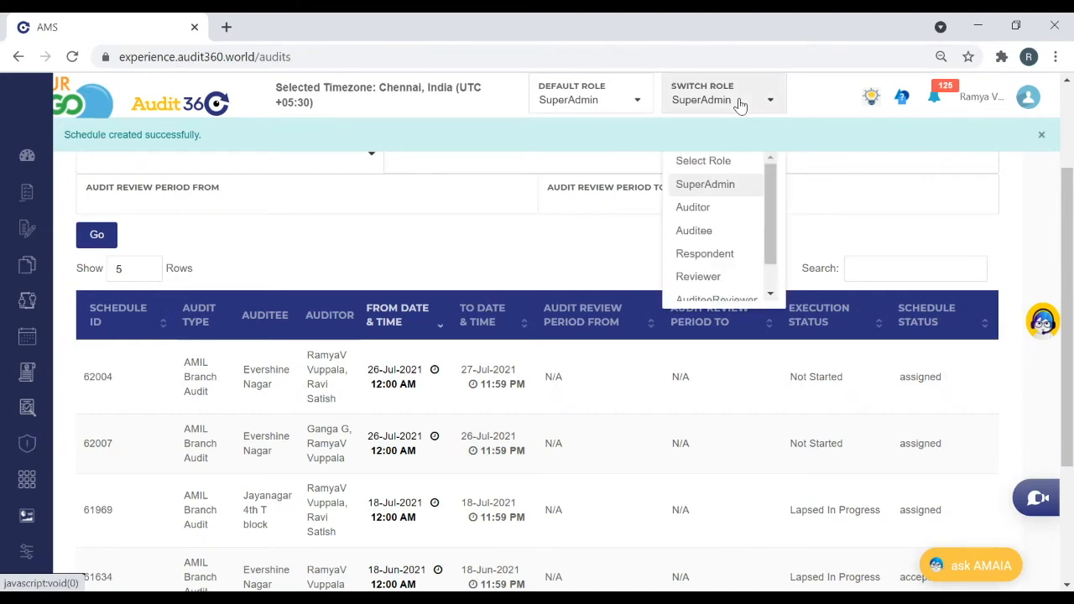
{"action": "left_click", "coordinate": [705, 216]}
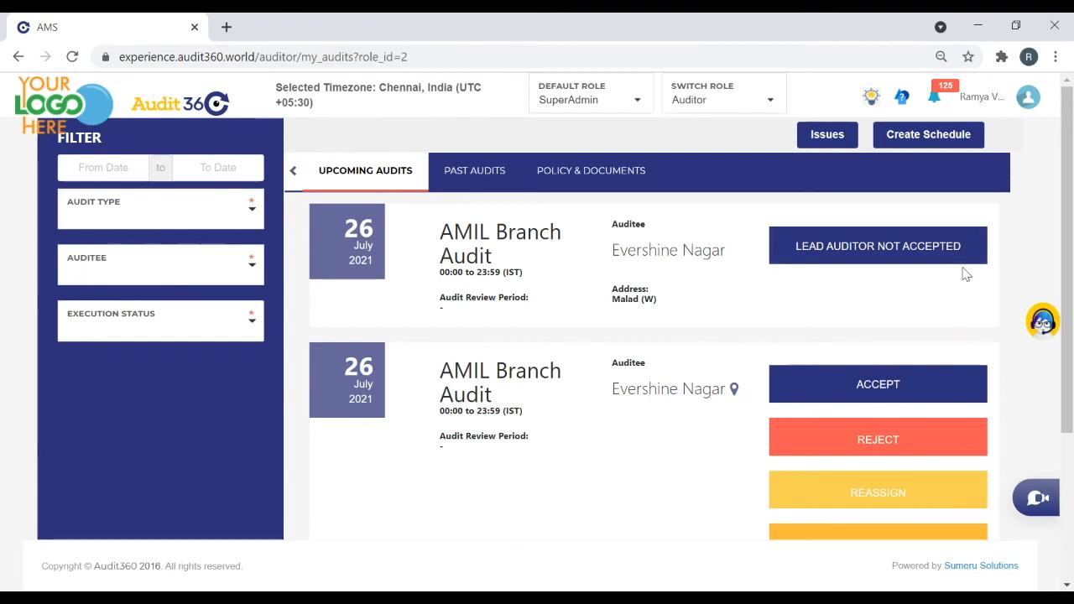
{"action": "left_click_drag", "start_coordinate": [1070, 243], "coordinate": [1070, 355]}
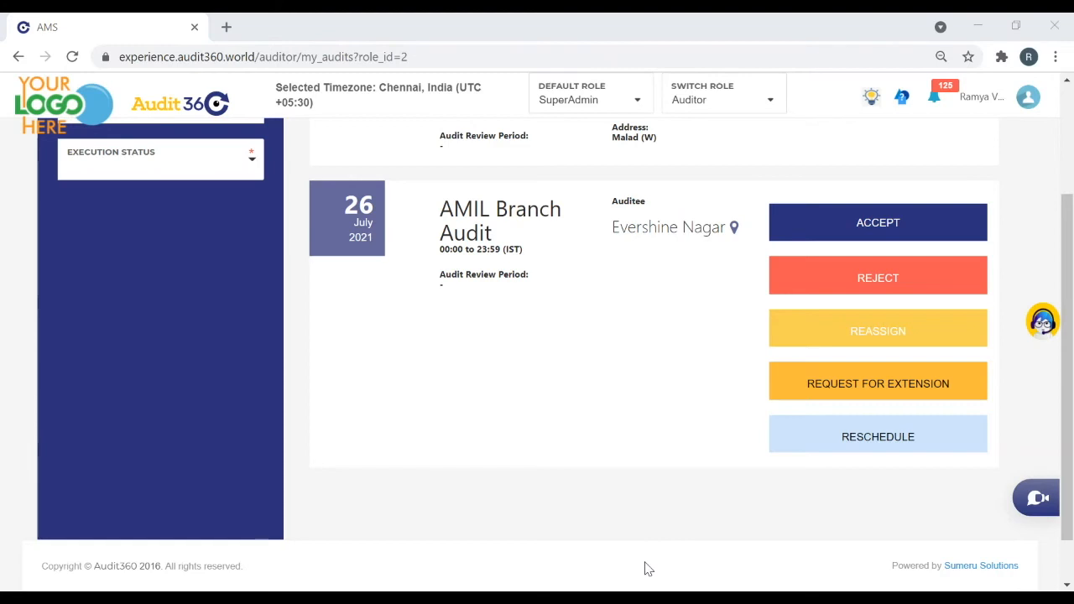
{"action": "left_click", "coordinate": [860, 484]}
{"action": "left_click_drag", "start_coordinate": [1066, 290], "coordinate": [1068, 220]}
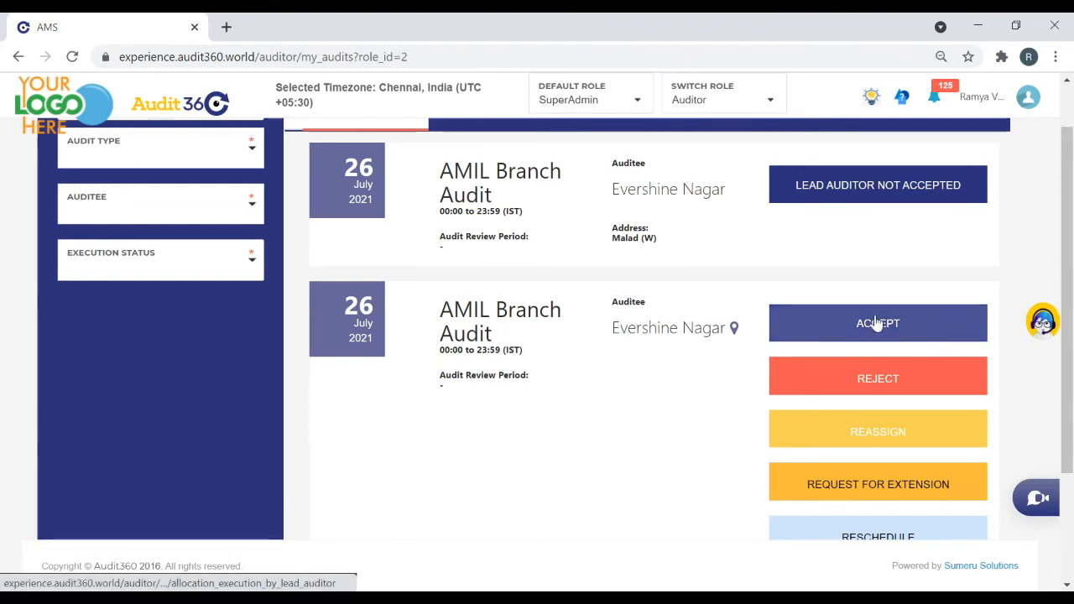
{"action": "left_click", "coordinate": [827, 333]}
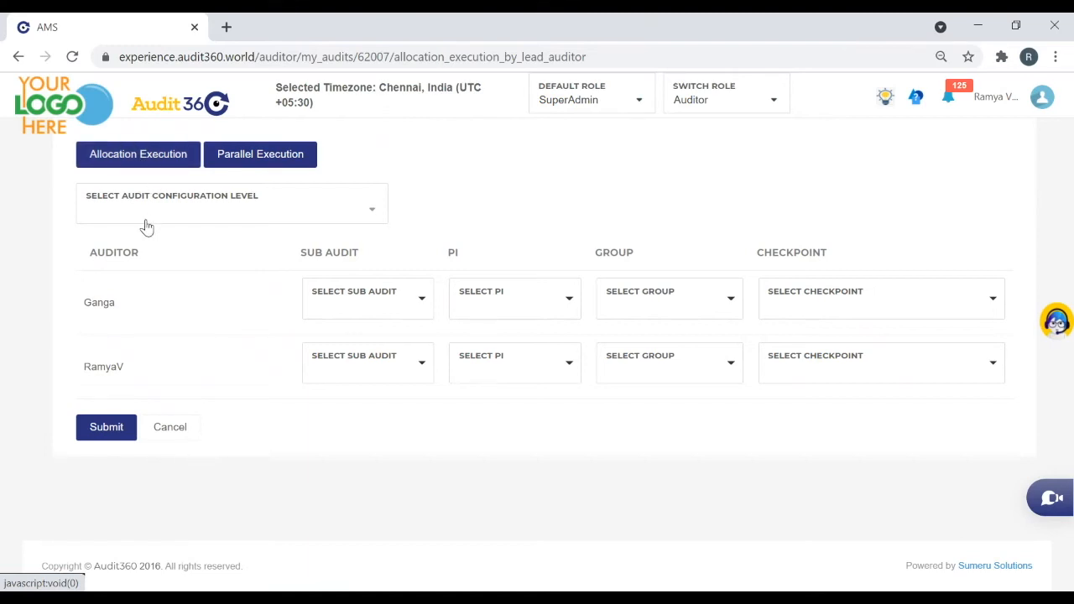
Set the audit configuration level to SUB AUDIT and give the first auditor AMIL Annexure Audit and the second AMIL General Audit
{"action": "left_click", "coordinate": [225, 216]}
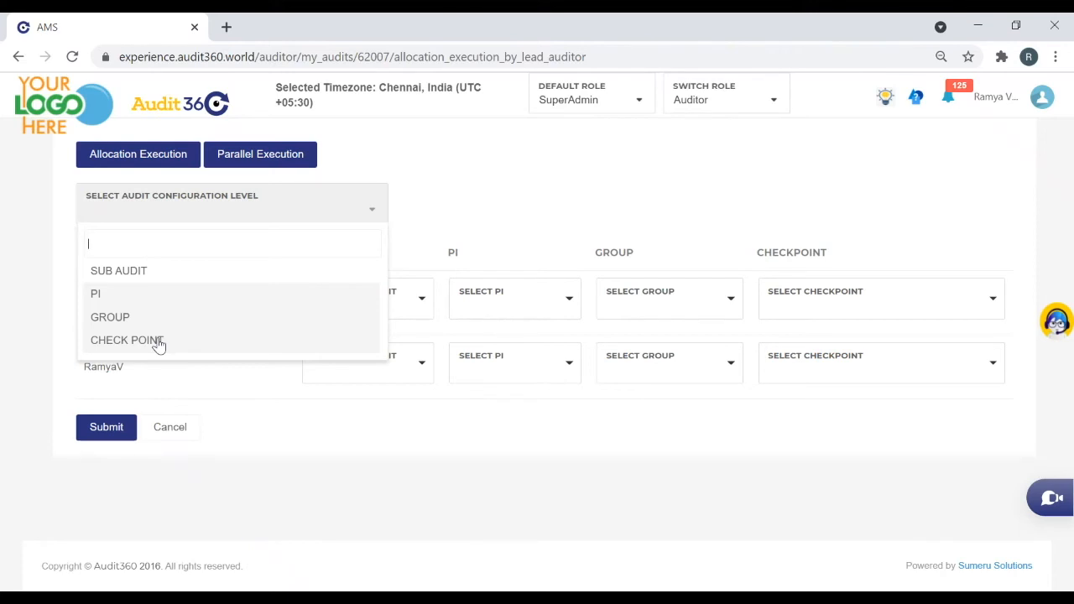
{"action": "left_click", "coordinate": [117, 273]}
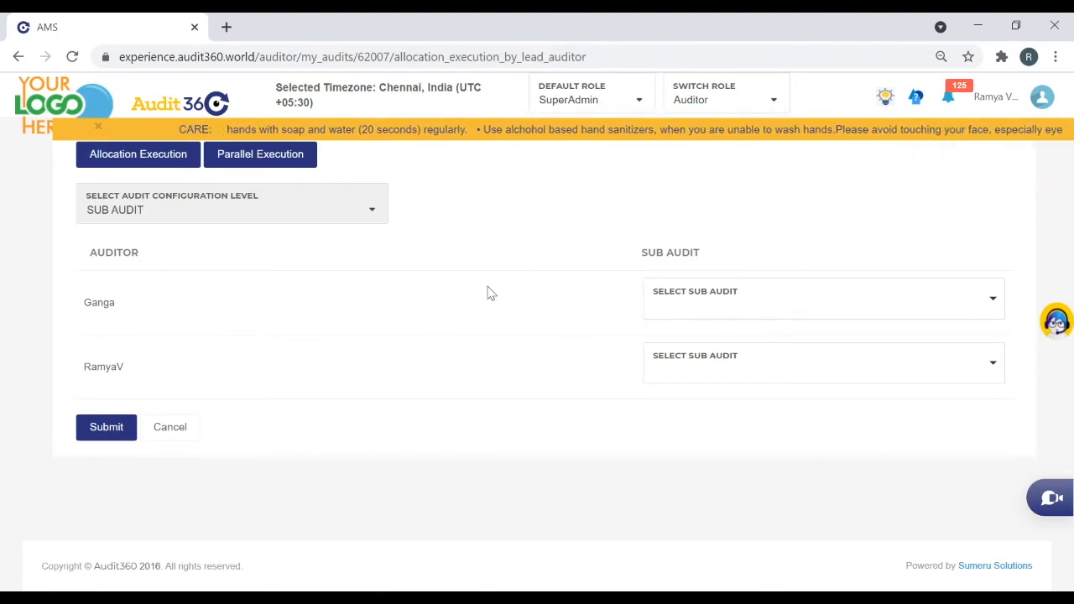
{"action": "left_click", "coordinate": [758, 301]}
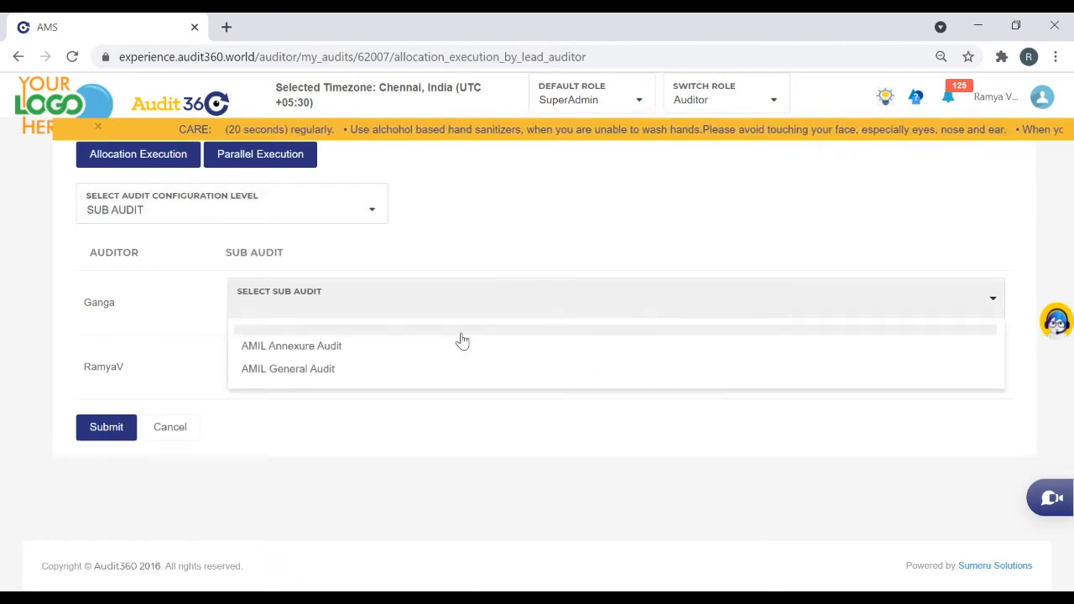
{"action": "left_click", "coordinate": [323, 347]}
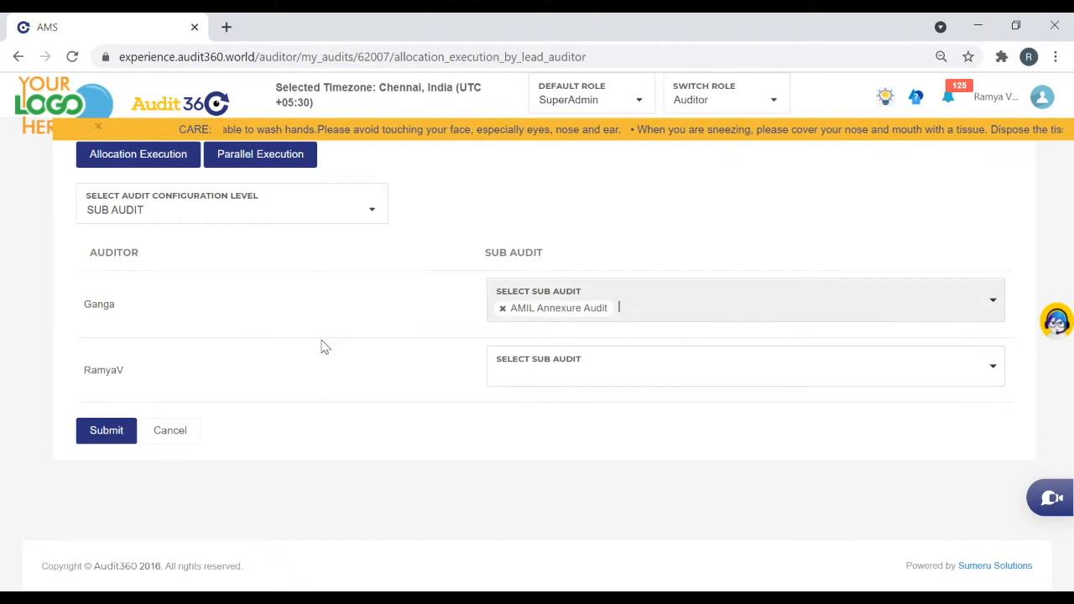
{"action": "left_click", "coordinate": [555, 378]}
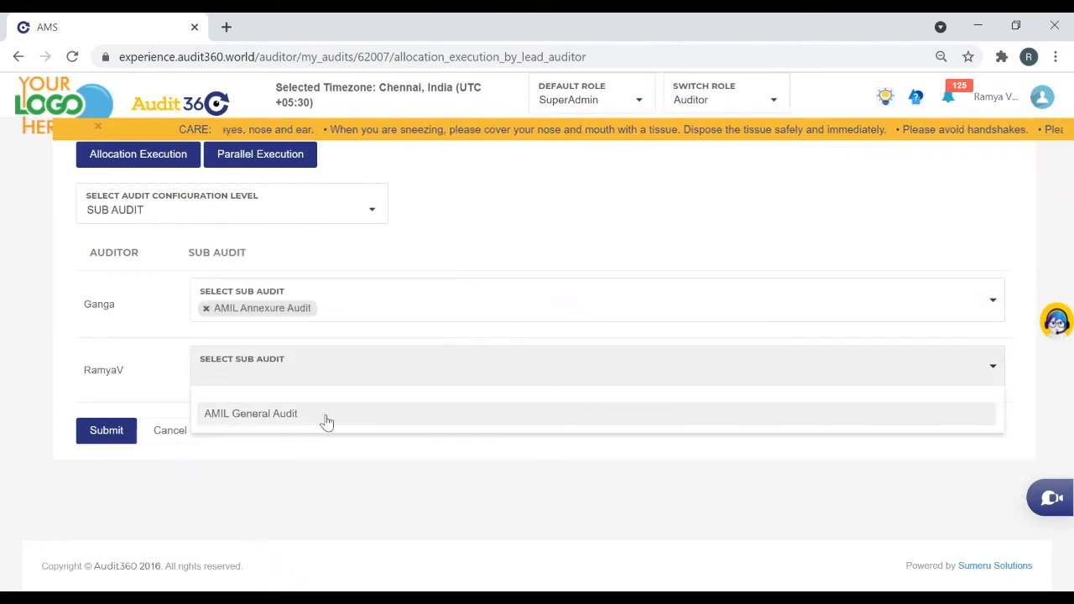
{"action": "left_click", "coordinate": [262, 419]}
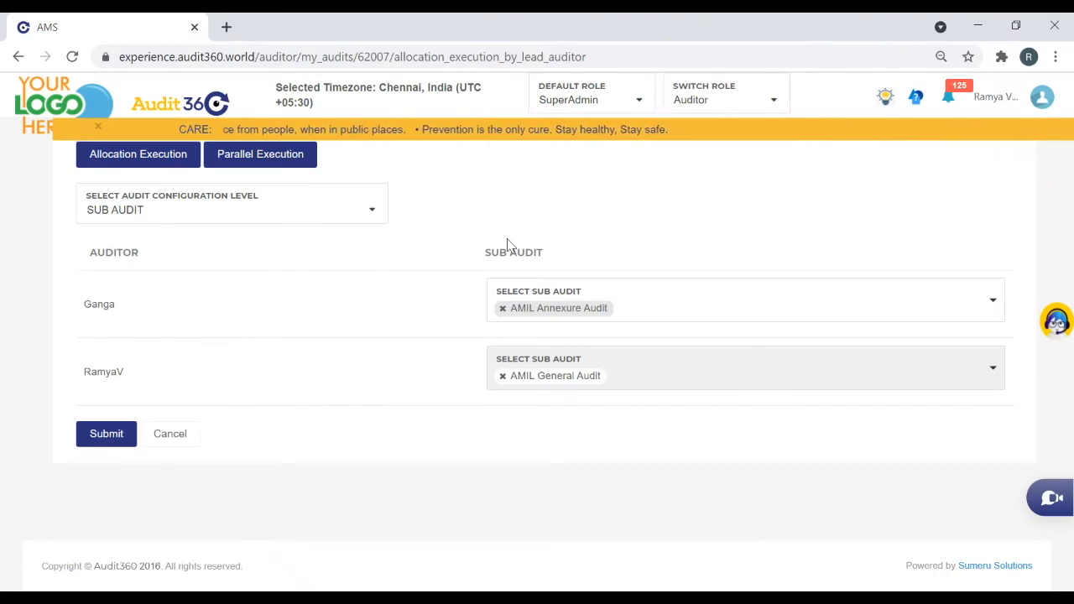
Check the Parallel Execution option, return to Allocation Execution, and try to submit the sub audit allocation
{"action": "left_click", "coordinate": [248, 168]}
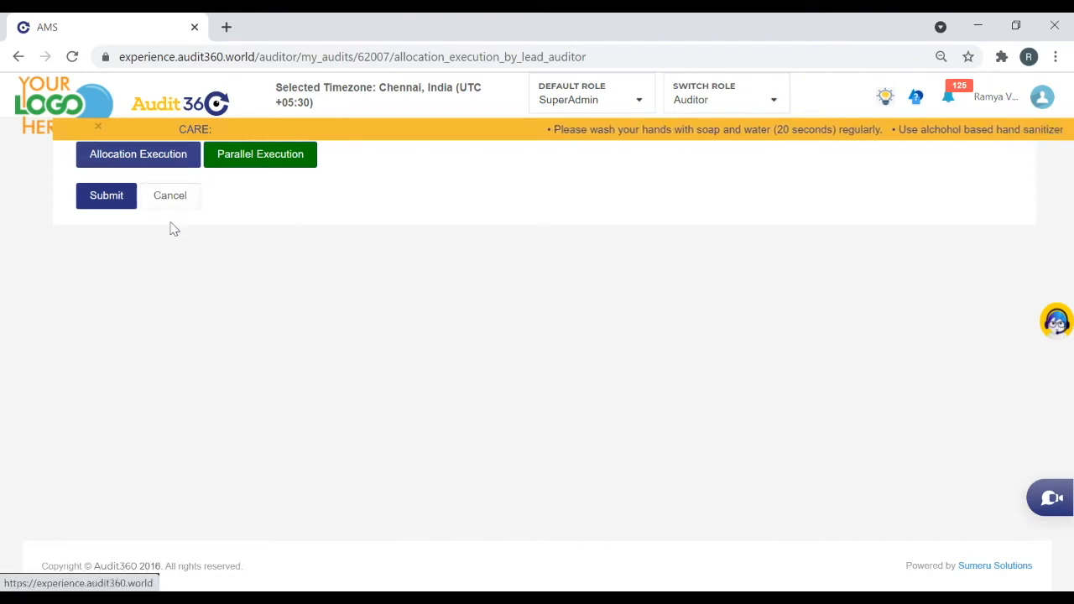
{"action": "left_click", "coordinate": [164, 160]}
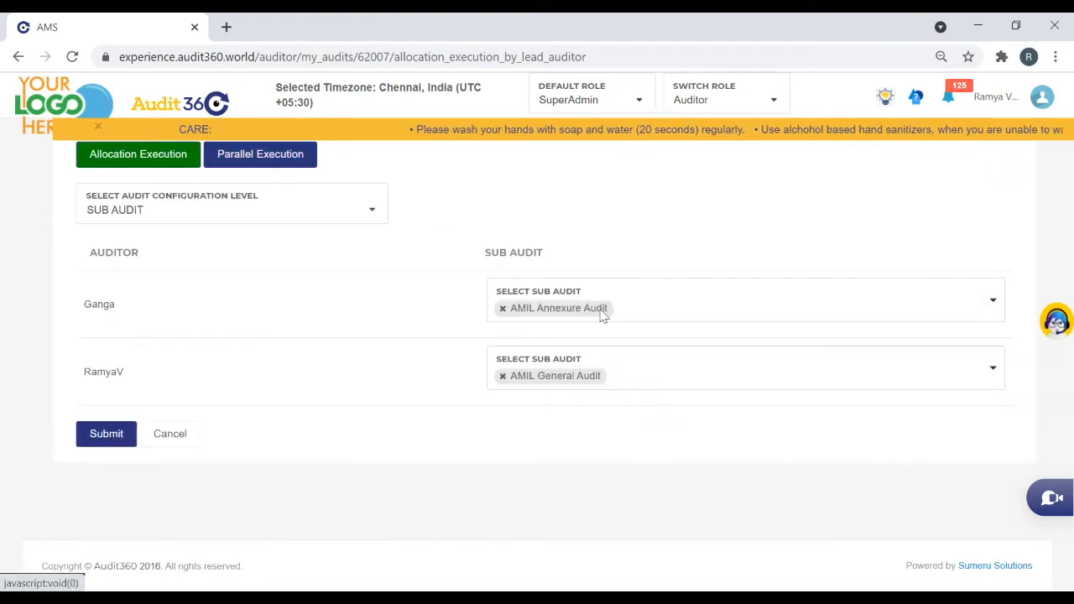
{"action": "left_click", "coordinate": [107, 436]}
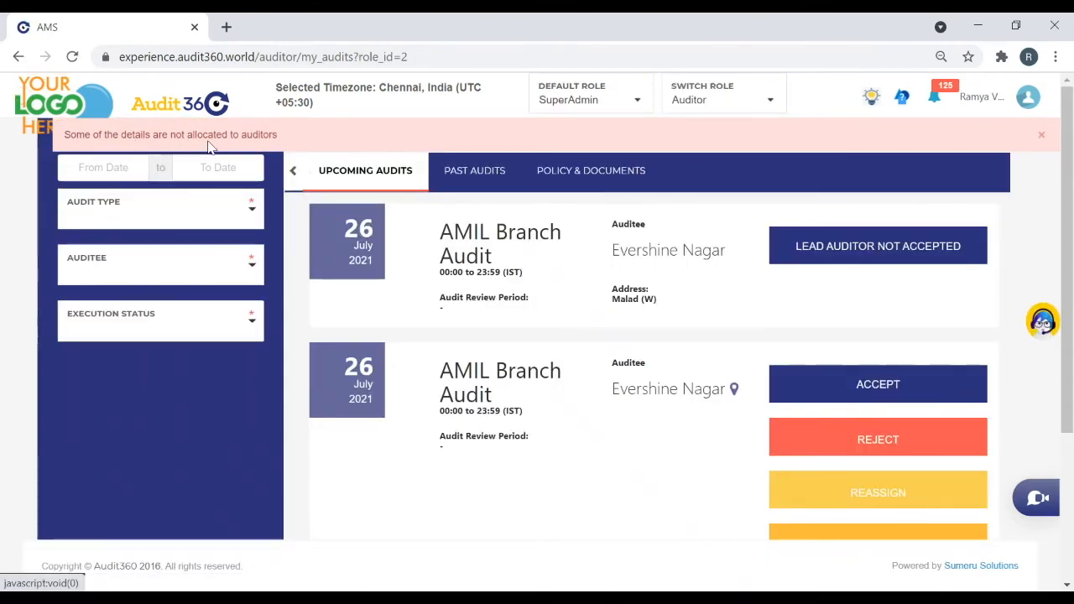
Accept the audit again at SUB AUDIT level, submitting AMIL Annexure Audit for the first auditor and AMIL General Audit for the second
{"action": "left_click", "coordinate": [883, 385]}
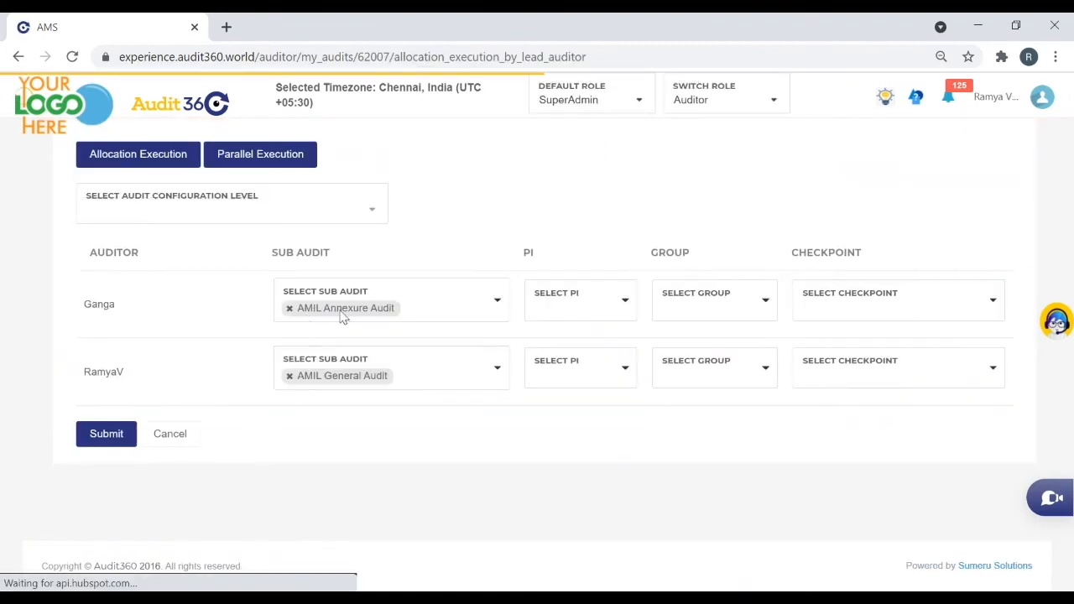
{"action": "left_click", "coordinate": [268, 212]}
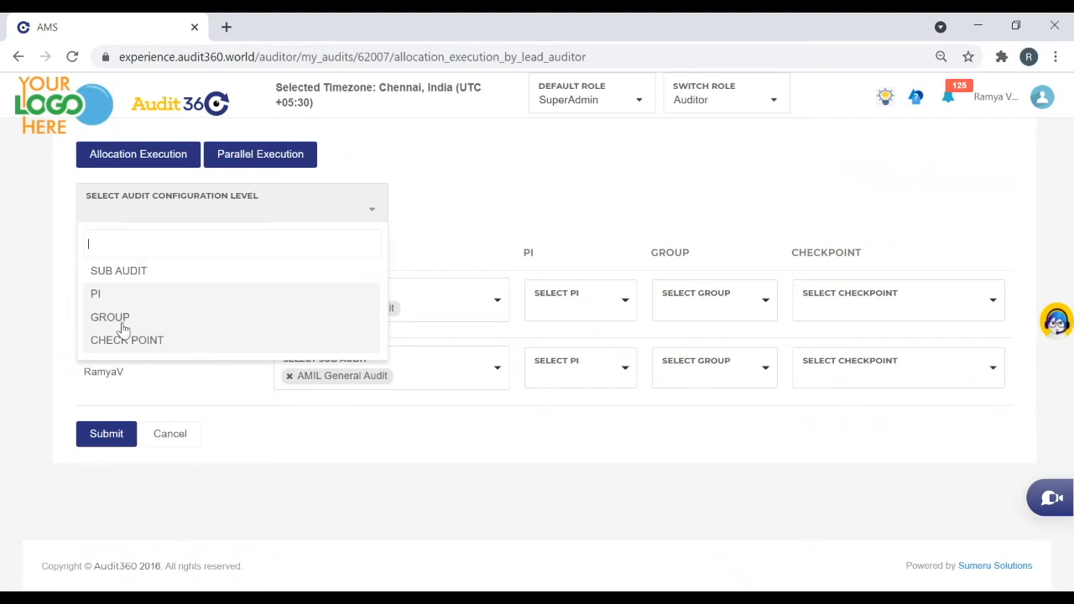
{"action": "left_click", "coordinate": [133, 273]}
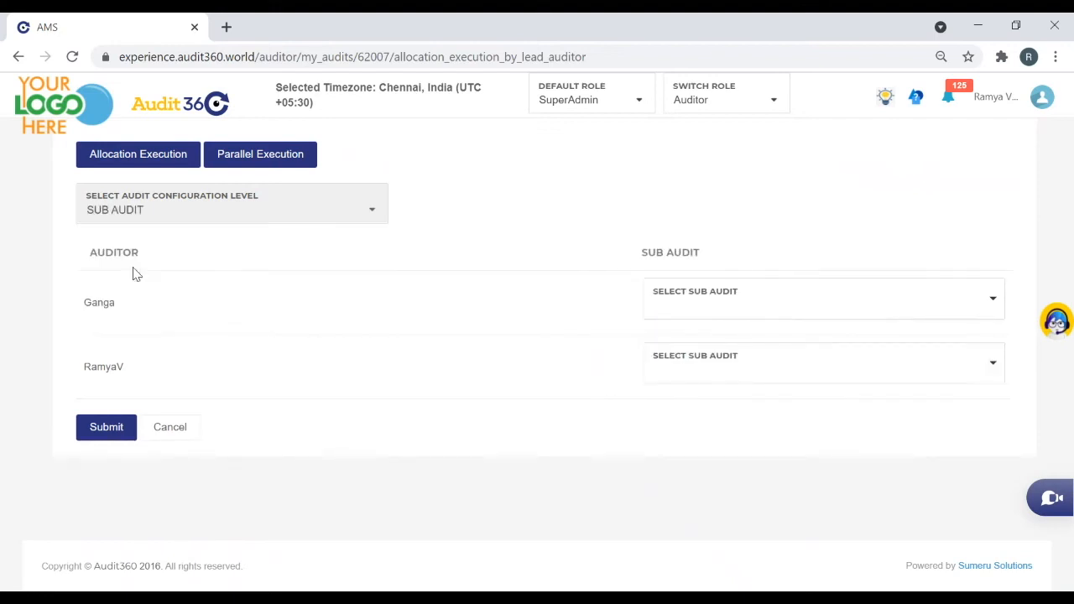
{"action": "left_click", "coordinate": [761, 312]}
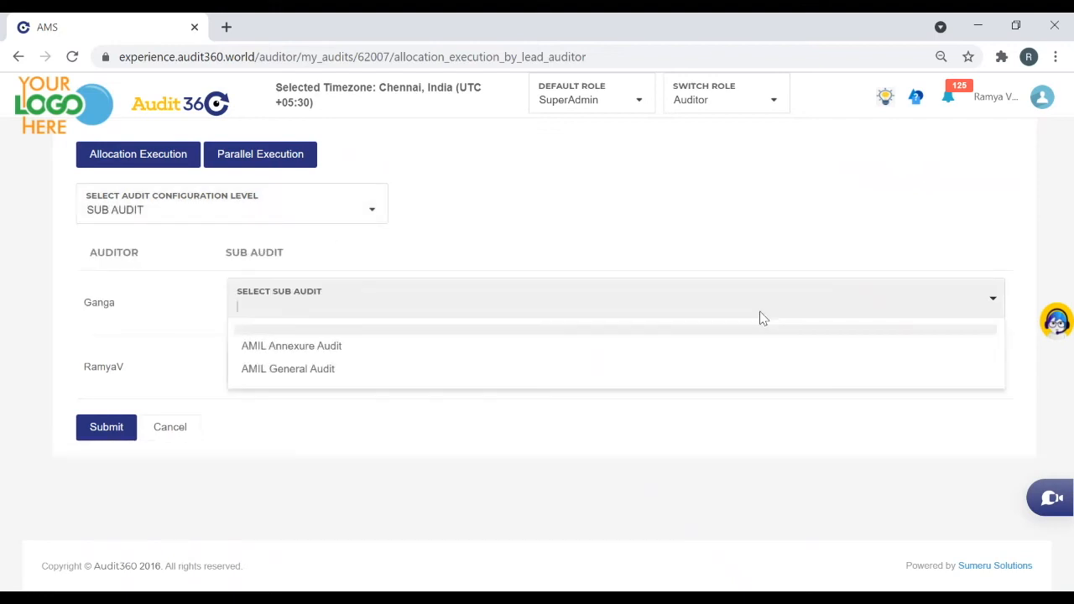
{"action": "left_click", "coordinate": [319, 346]}
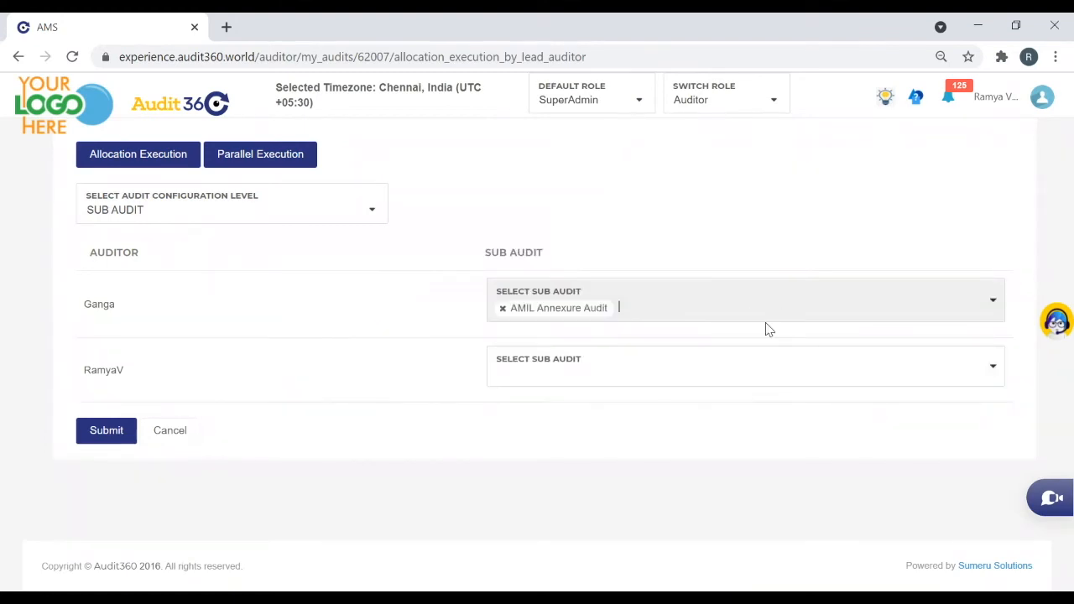
{"action": "left_click", "coordinate": [618, 378]}
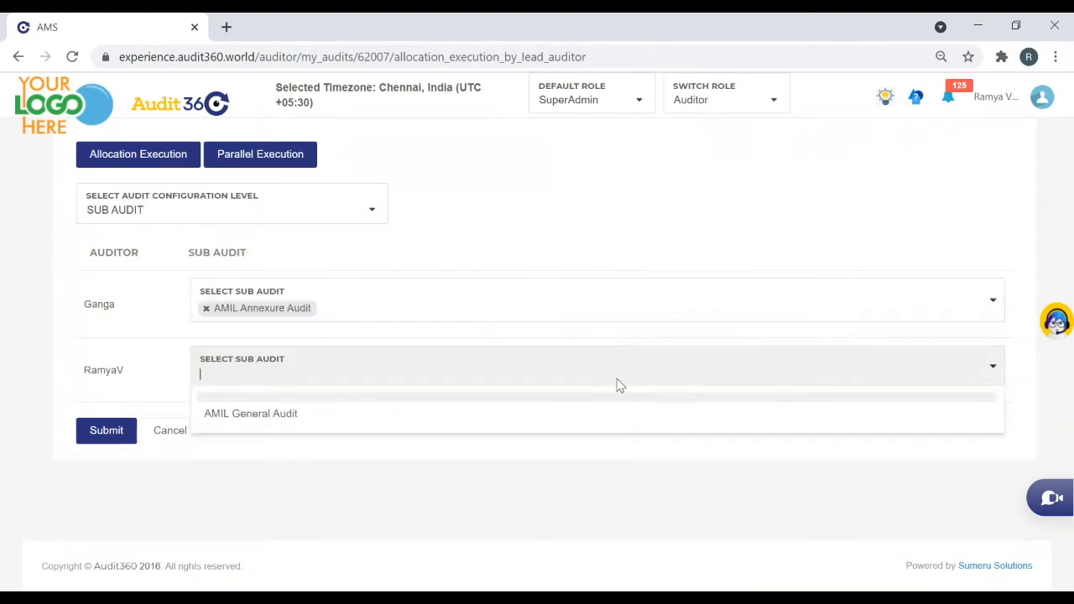
{"action": "left_click", "coordinate": [360, 419]}
{"action": "left_click", "coordinate": [108, 434]}
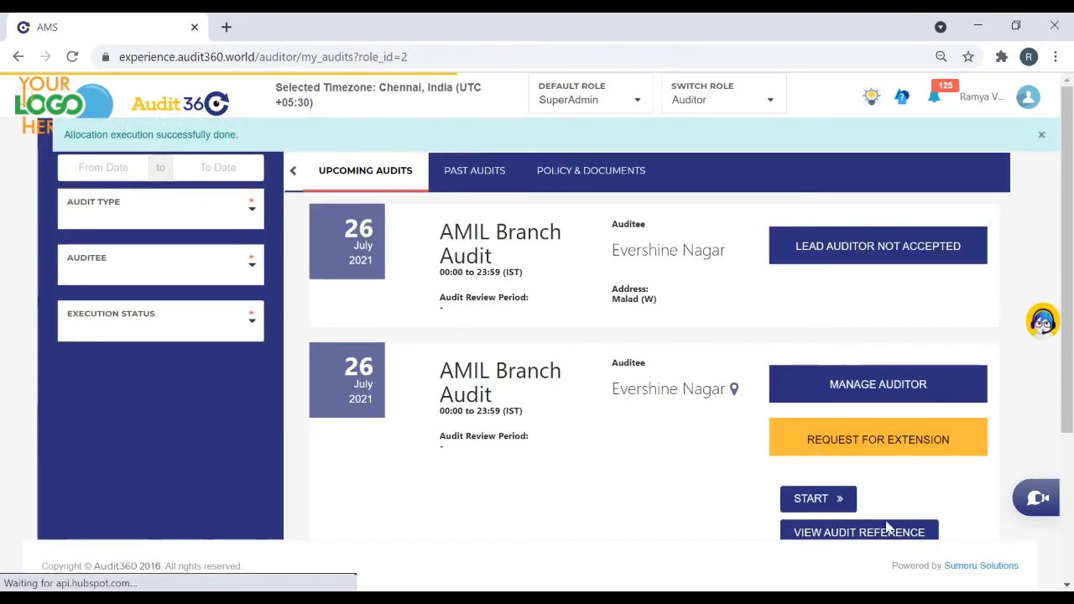
Start the accepted Evershine Nagar audit and begin its AMIL General Audit with the Normal execution type
{"action": "scroll", "coordinate": [1070, 291], "scroll_direction": "down", "scroll_amount": 2}
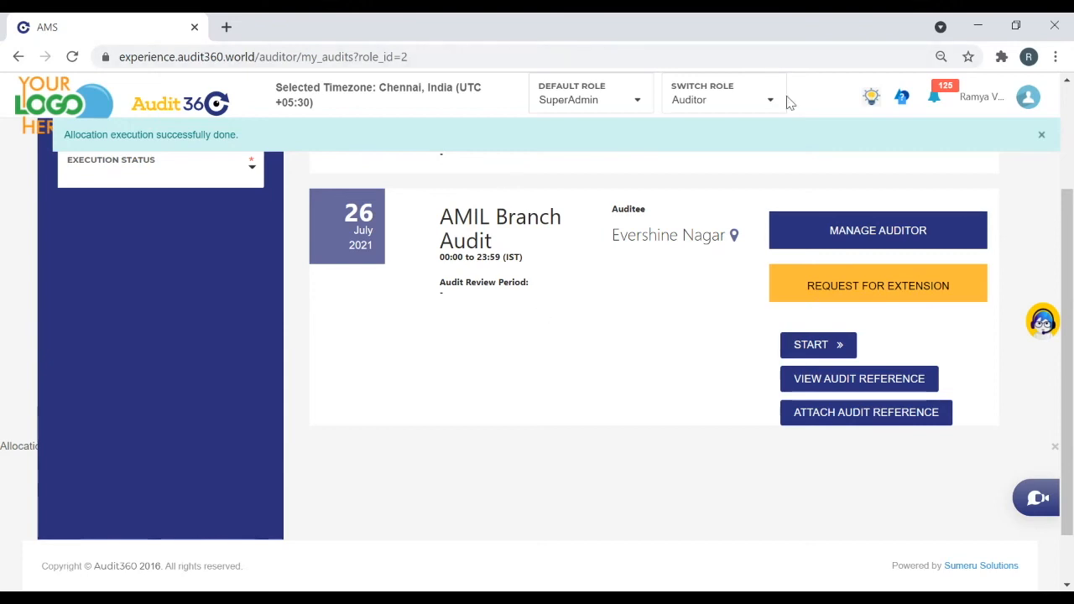
{"action": "left_click", "coordinate": [1041, 138]}
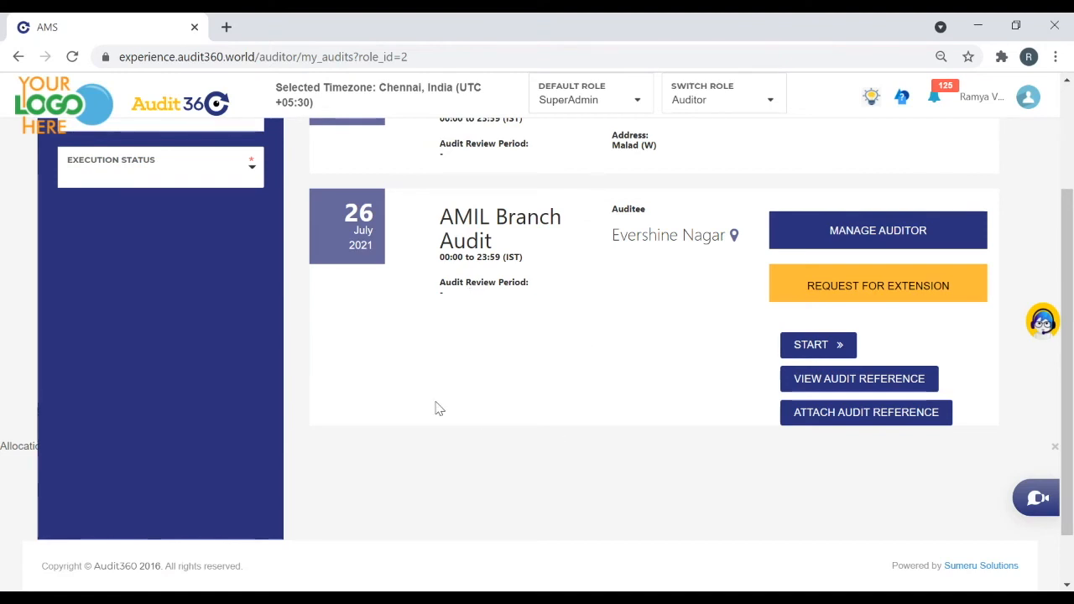
{"action": "key", "text": "alt+Tab"}
{"action": "left_click", "coordinate": [811, 345]}
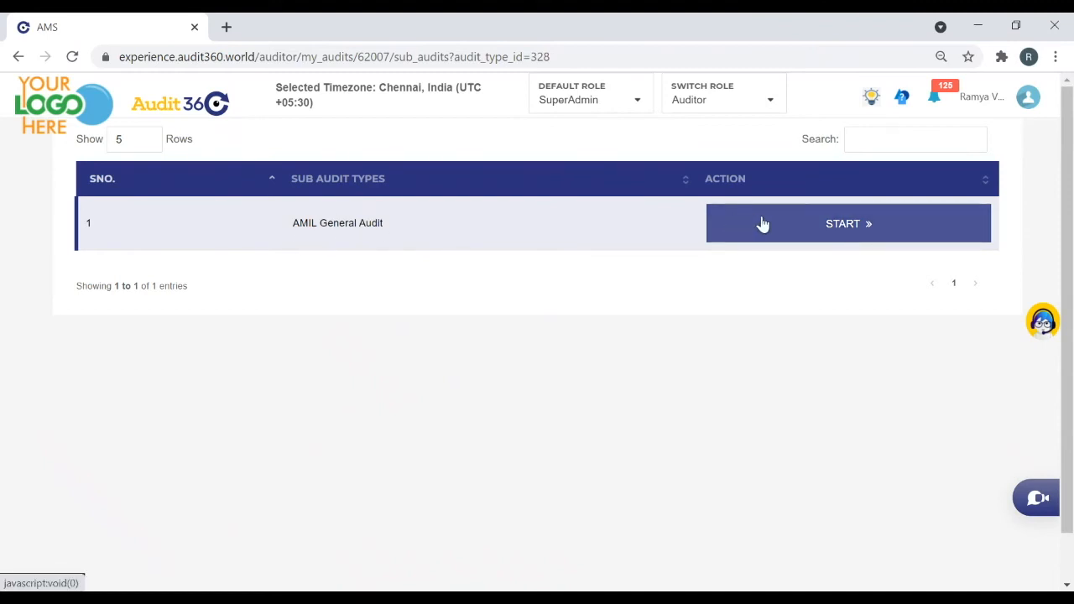
{"action": "left_click", "coordinate": [814, 239]}
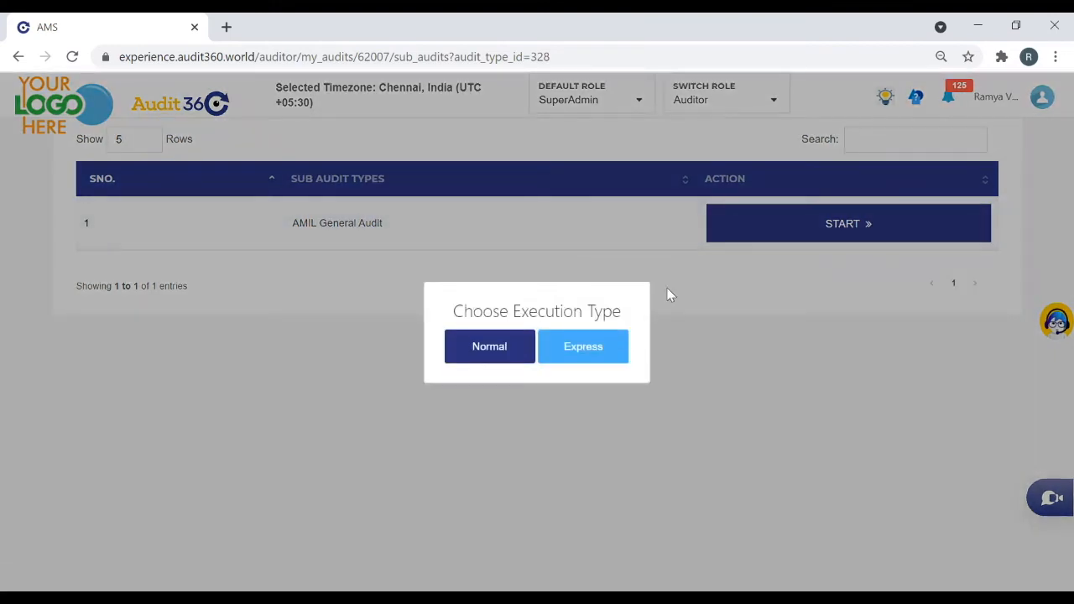
{"action": "left_click", "coordinate": [469, 359]}
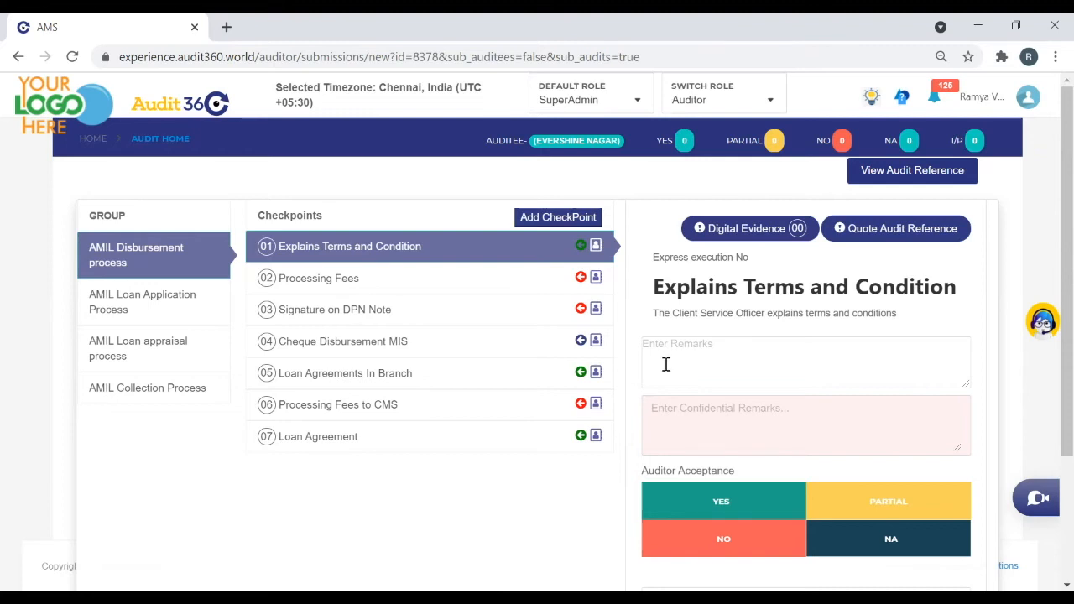
Open auditor management for the accepted Evershine Nagar audit, remove the assigned auditor and add Demo Auditor3
{"action": "left_click", "coordinate": [102, 141]}
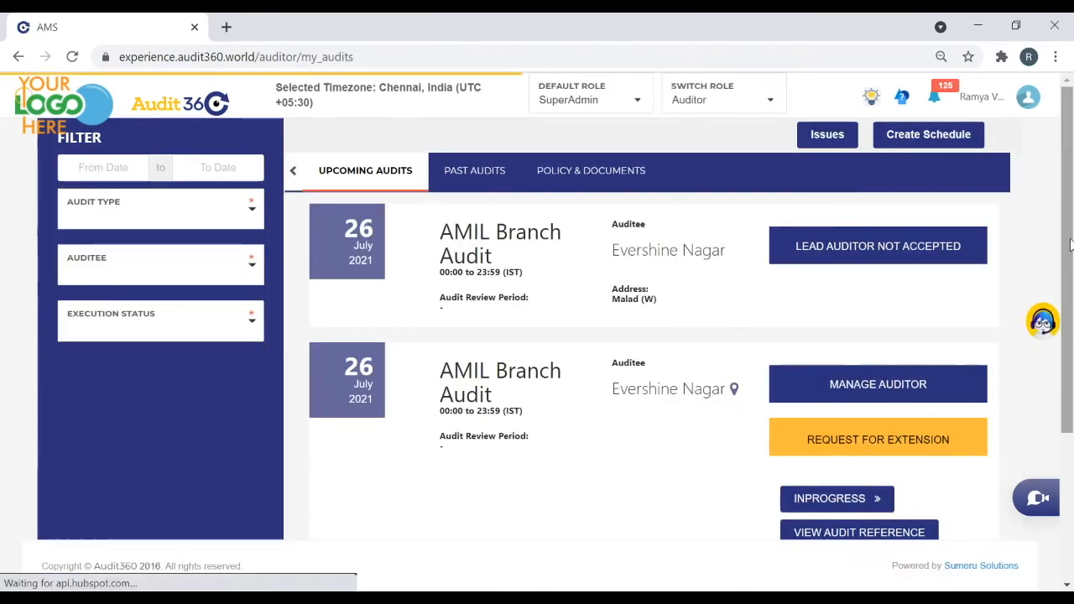
{"action": "left_click_drag", "start_coordinate": [1071, 305], "coordinate": [1072, 376]}
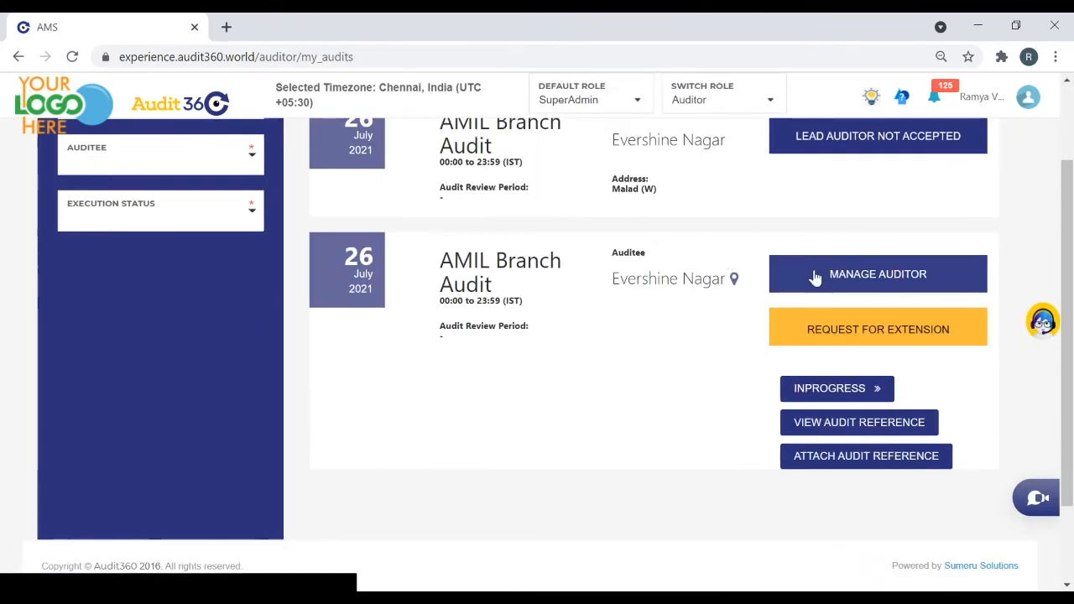
{"action": "left_click", "coordinate": [925, 280]}
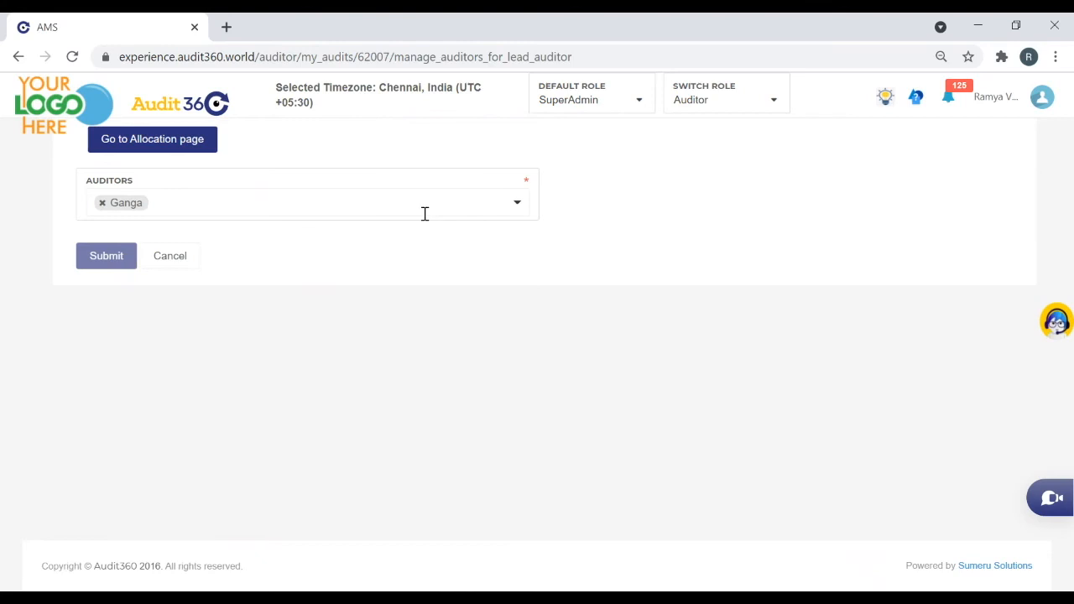
{"action": "left_click", "coordinate": [102, 203]}
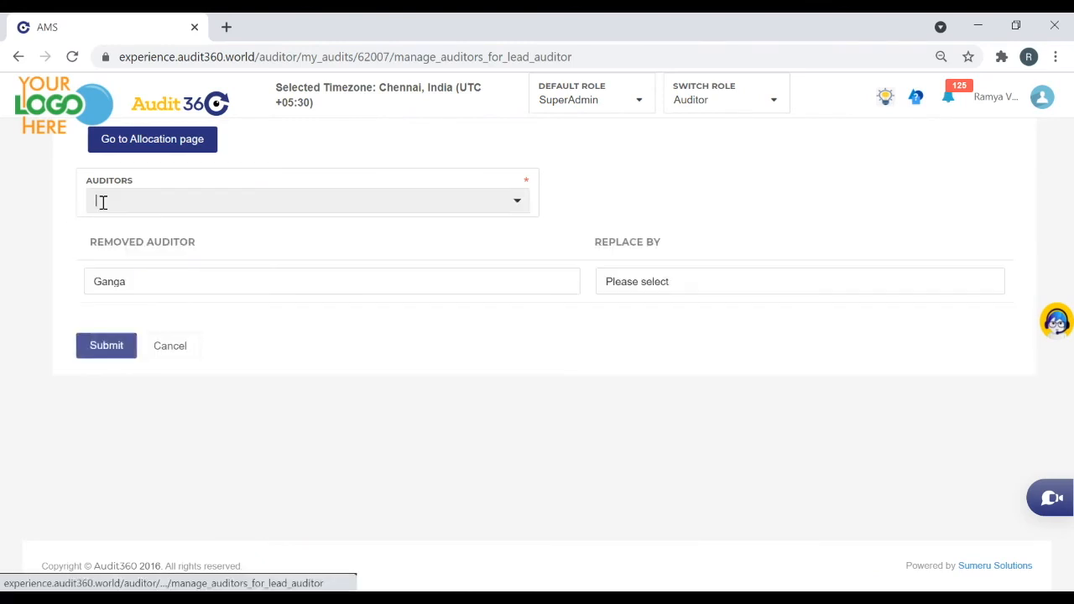
{"action": "left_click", "coordinate": [192, 198]}
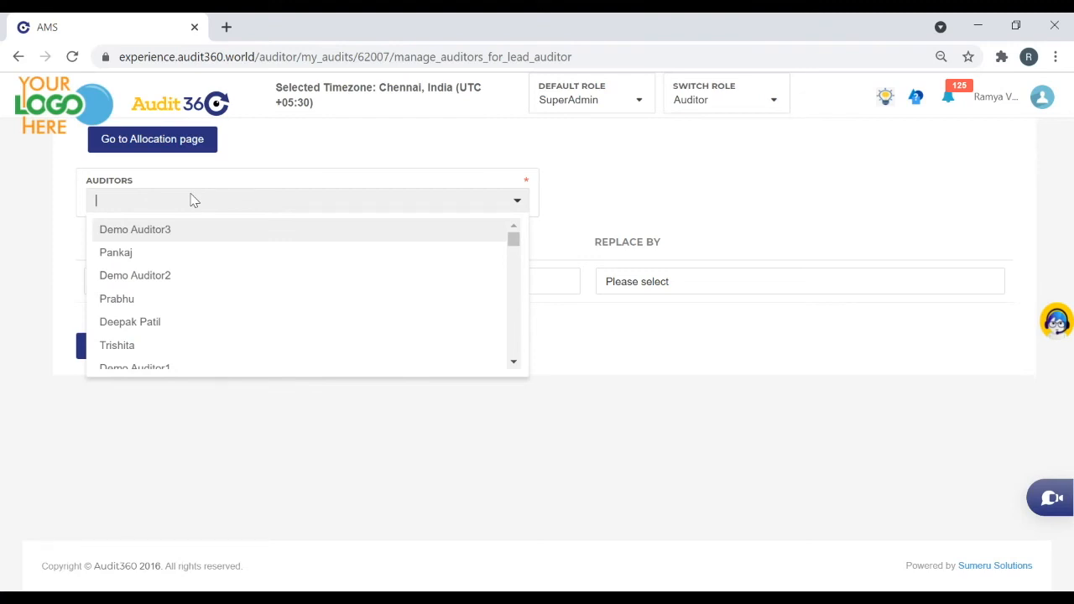
{"action": "left_click", "coordinate": [176, 233]}
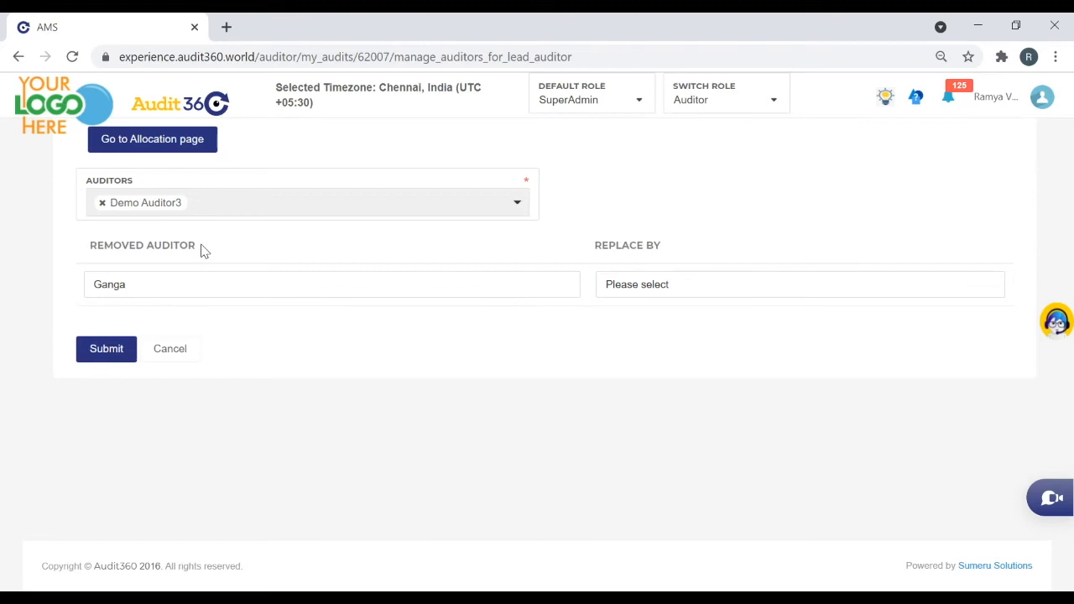
Choose Demo Auditor3 as the replacement for the removed auditor and submit the auditor change
{"action": "left_click", "coordinate": [237, 285]}
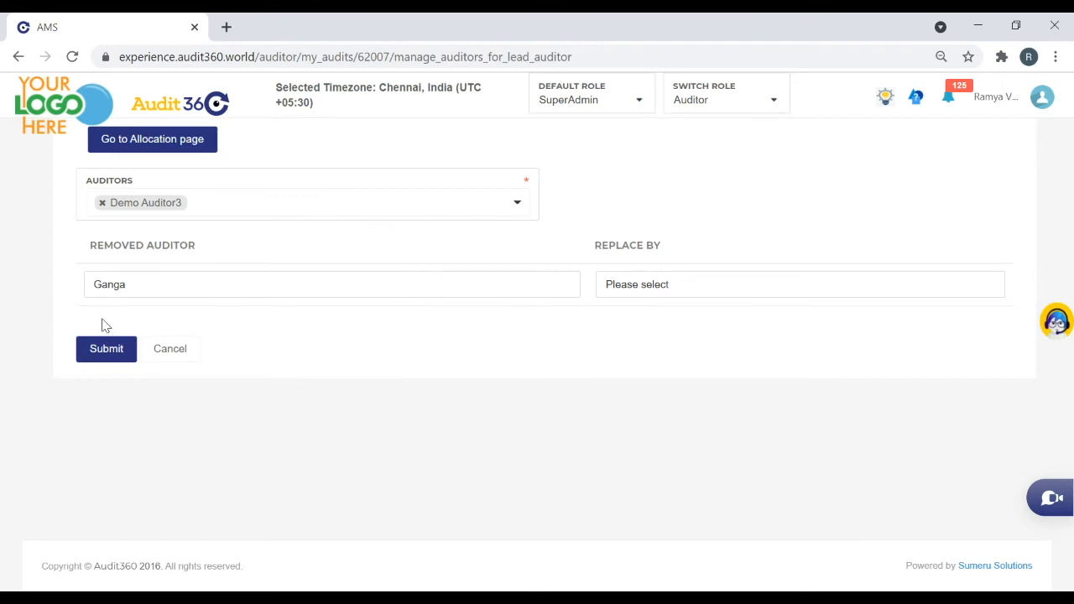
{"action": "left_click", "coordinate": [740, 284]}
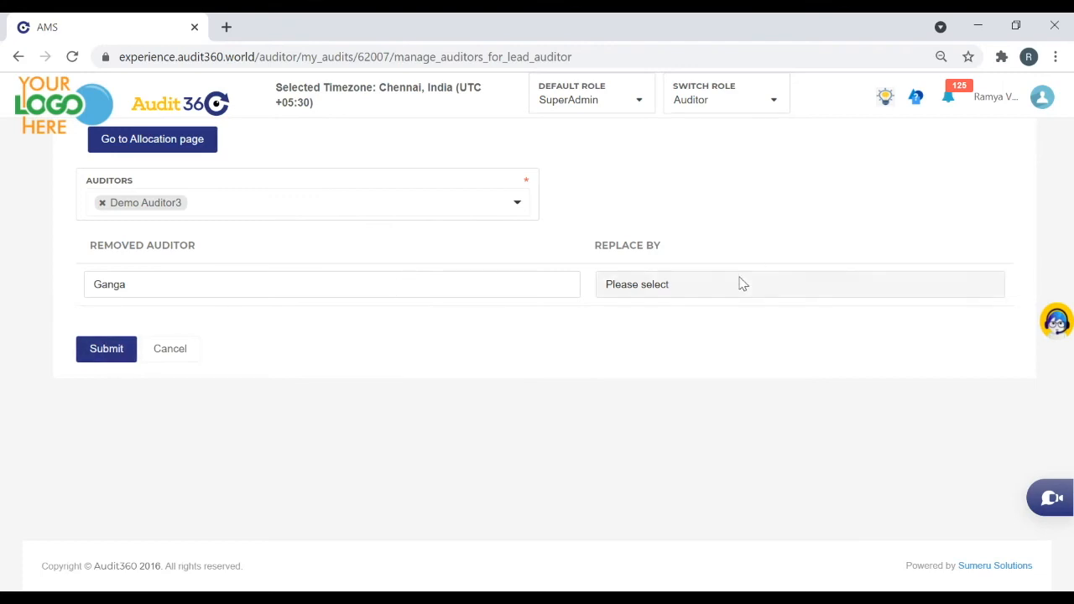
{"action": "type", "text": "Demo Auditor3"}
{"action": "left_click", "coordinate": [92, 350]}
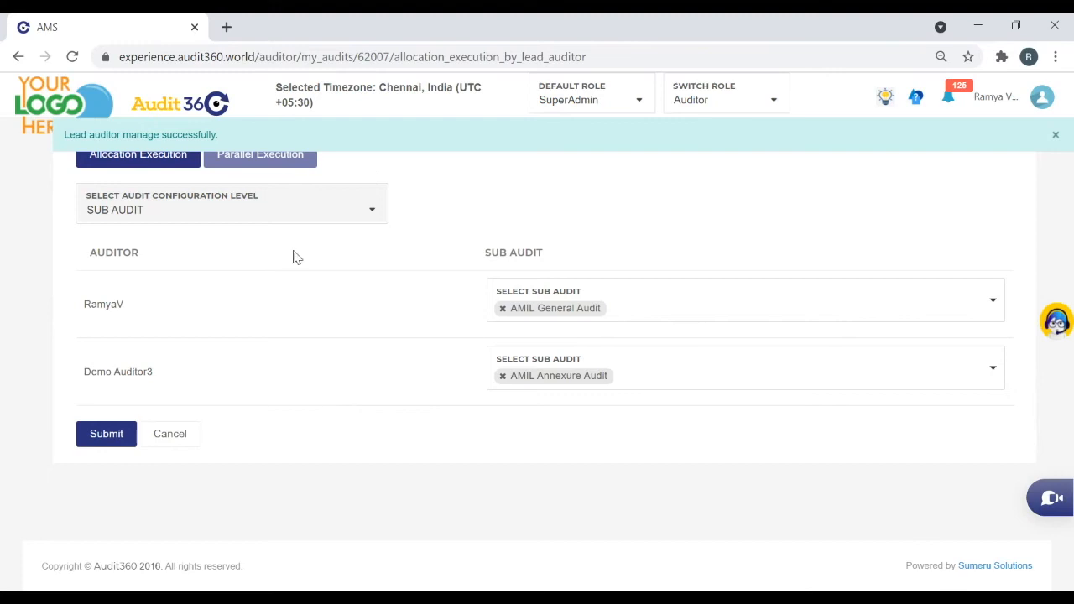
Submit the sub audit allocation with AMIL General Audit for the lead auditor and AMIL Annexure Audit for Demo Auditor3
{"action": "left_click", "coordinate": [1054, 137]}
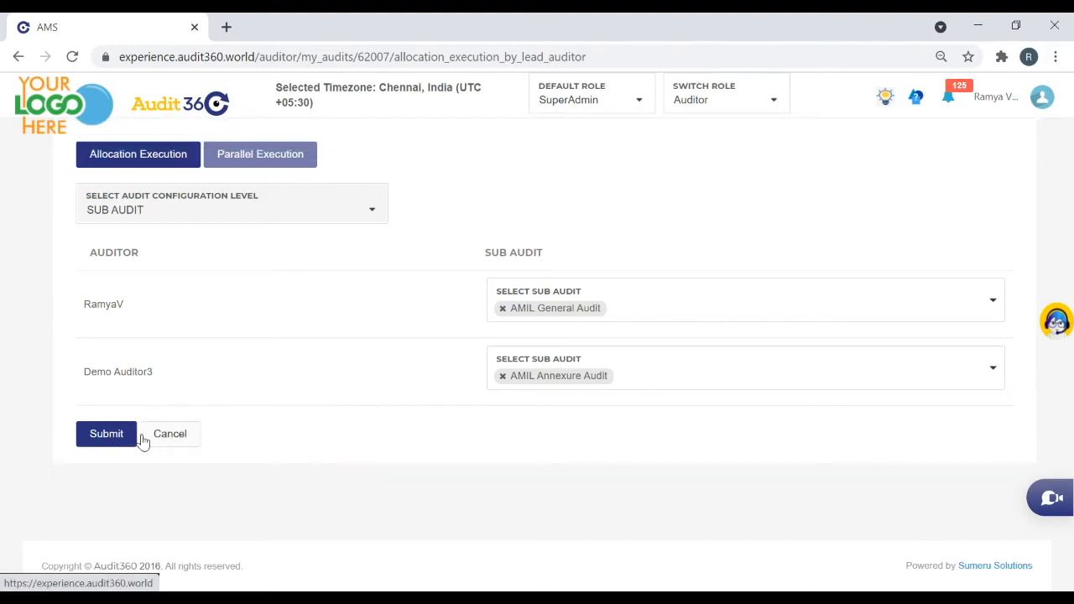
{"action": "left_click", "coordinate": [112, 436]}
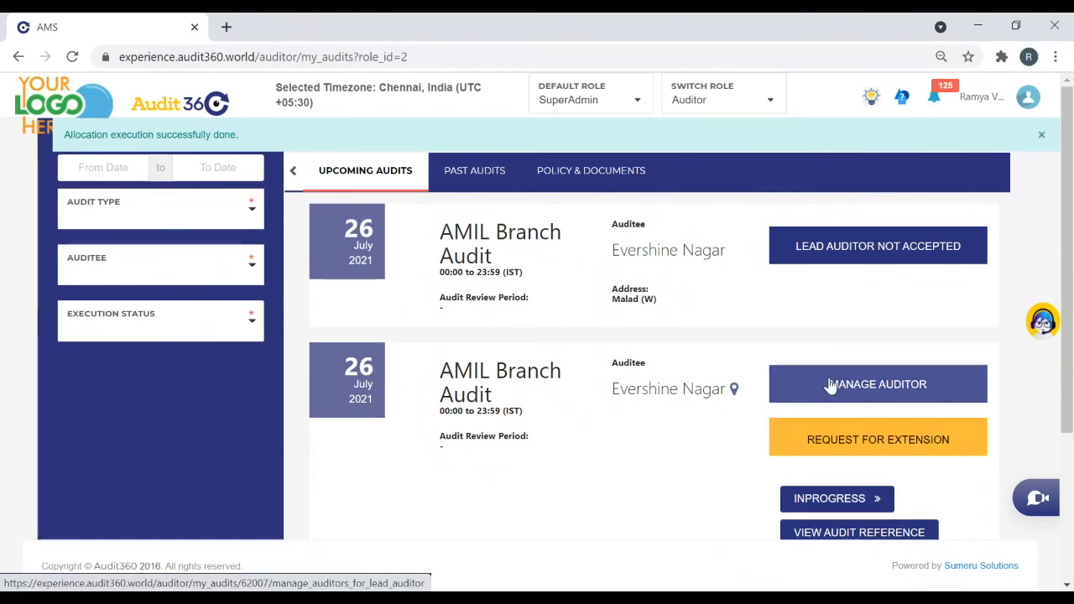
{"action": "left_click", "coordinate": [1046, 137]}
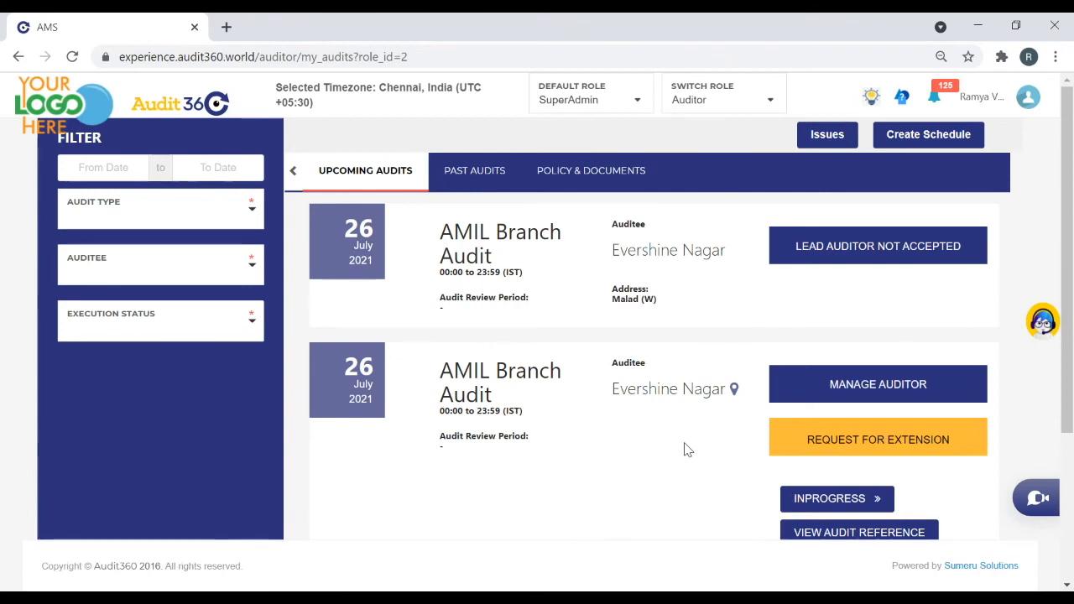
Request an extension of the Evershine Nagar audit to 28/07/2021 with the reason "Need more processes to be verified."
{"action": "left_click", "coordinate": [887, 441]}
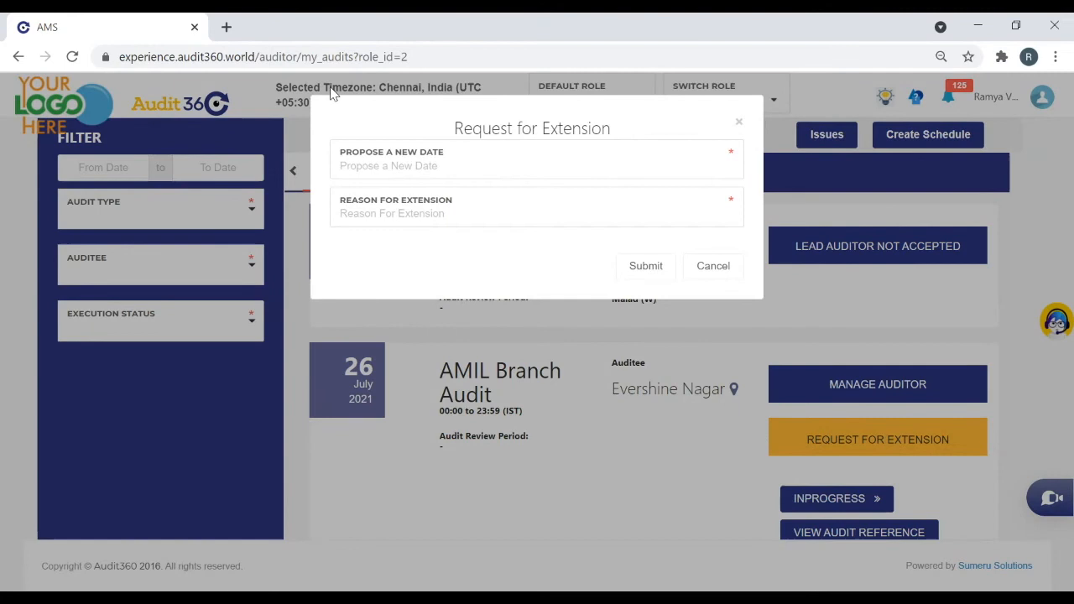
{"action": "left_click", "coordinate": [373, 161]}
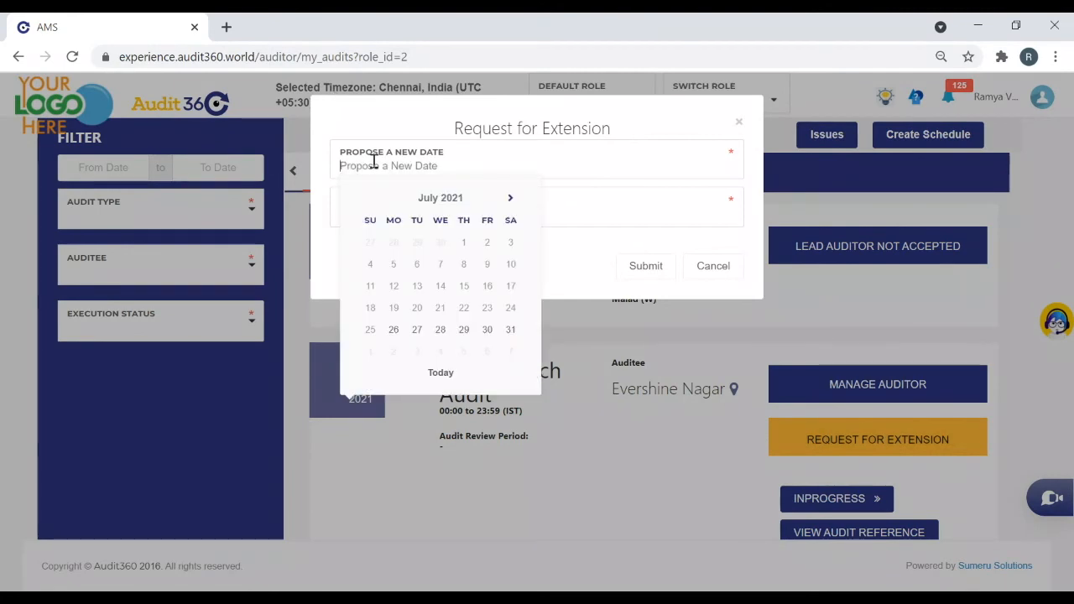
{"action": "left_click", "coordinate": [439, 330]}
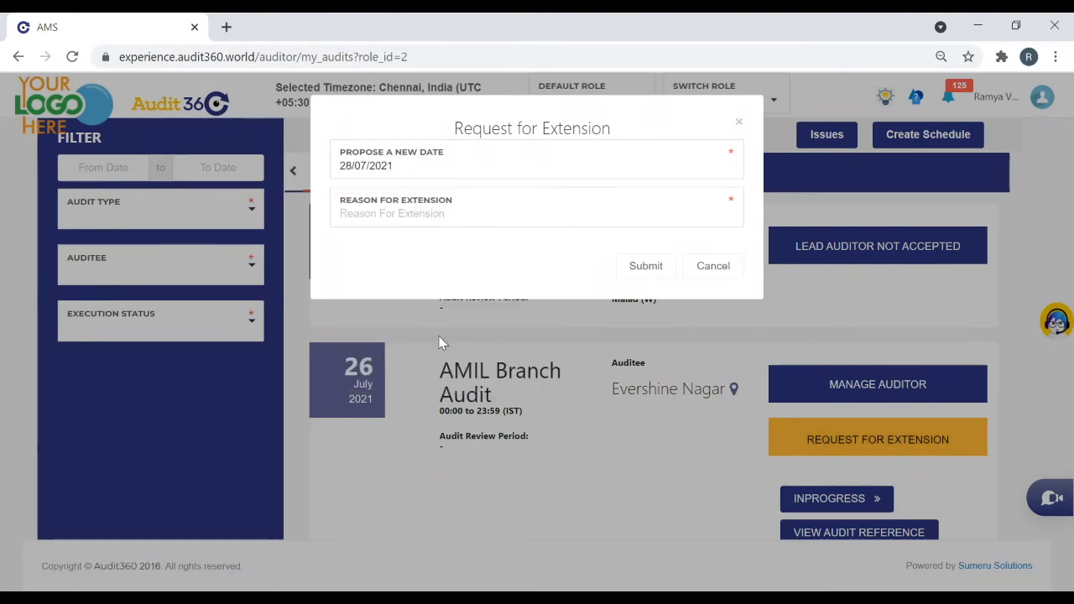
{"action": "left_click", "coordinate": [387, 216]}
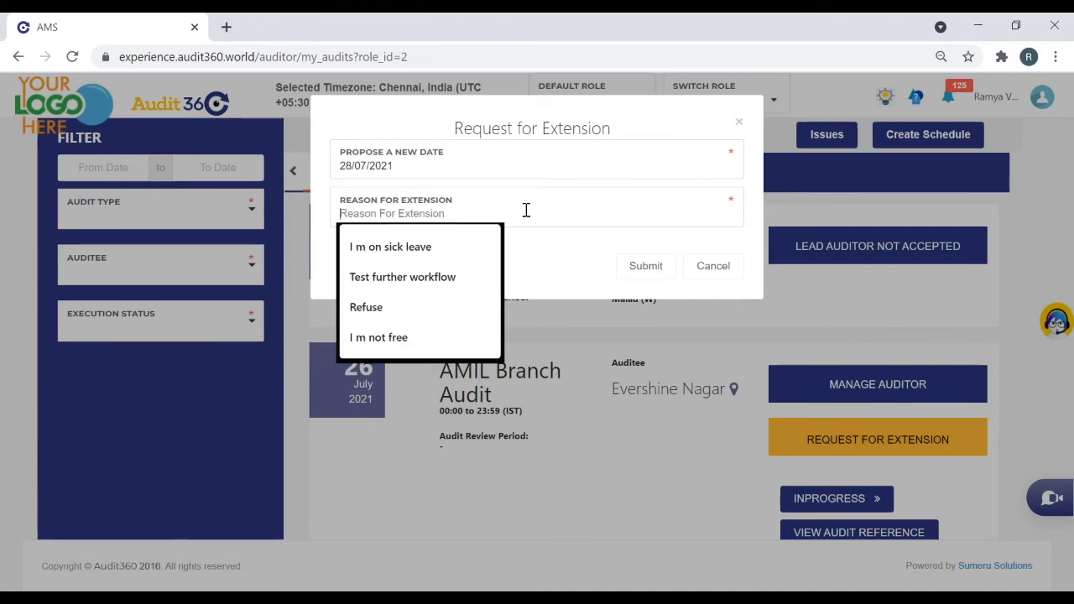
{"action": "type", "text": "n"}
{"action": "key", "text": "BackSpace"}
{"action": "type", "text": "Need more process "}
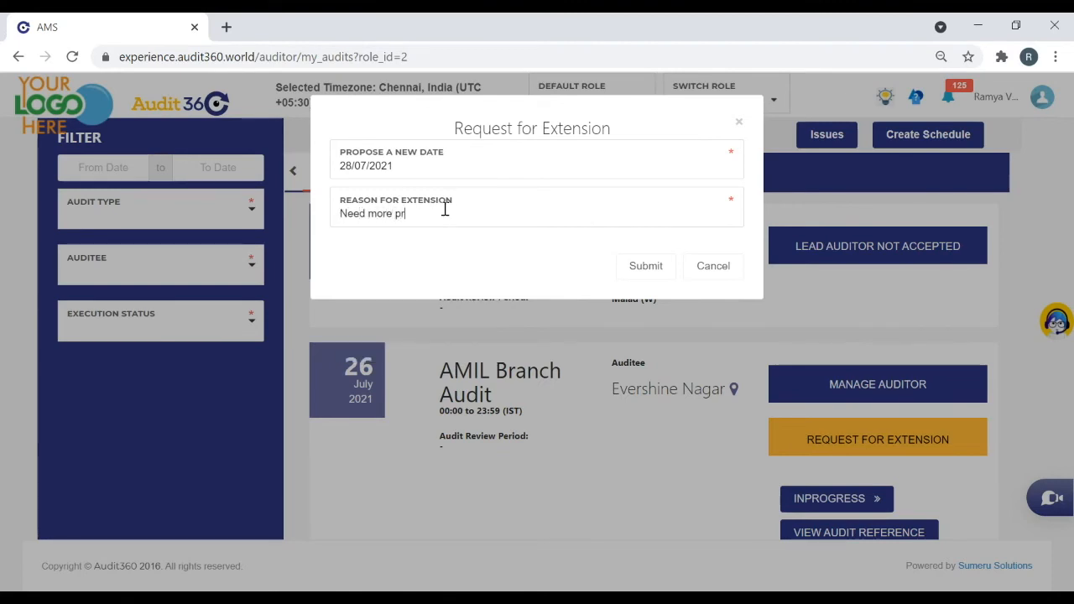
{"action": "type", "text": "es to be verified."}
{"action": "left_click", "coordinate": [644, 267]}
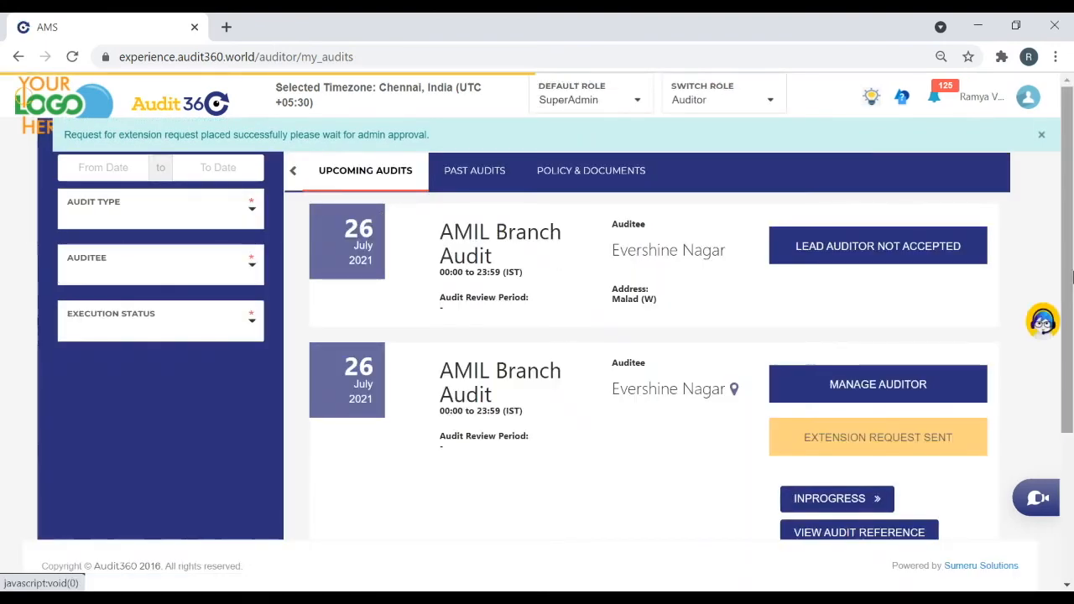
{"action": "left_click", "coordinate": [1041, 136]}
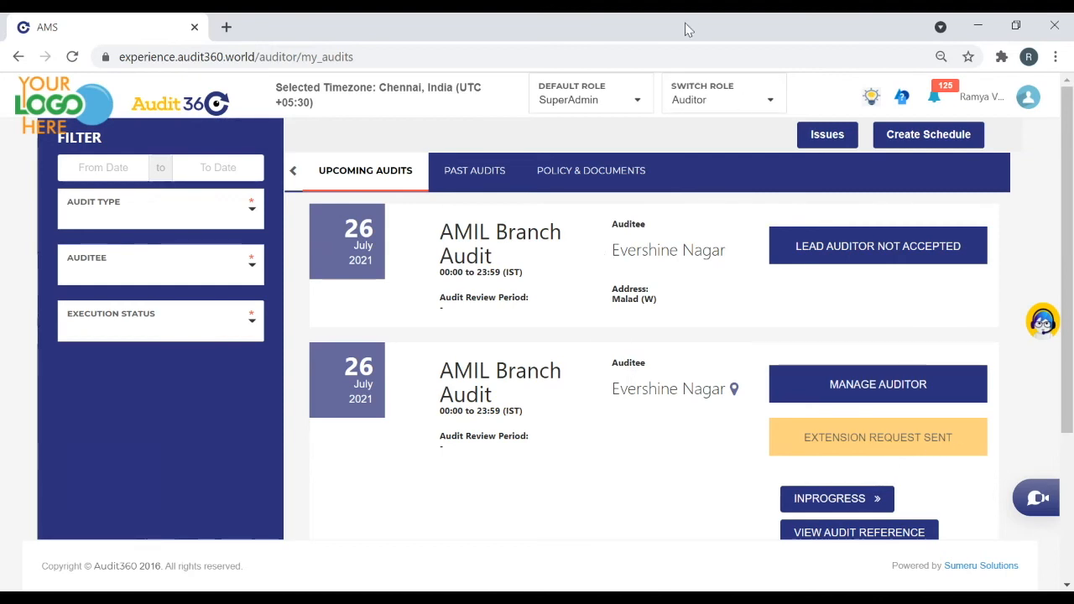
Switch to the SuperAdmin role and open the audit type list under Configure Audit
{"action": "left_click", "coordinate": [711, 112]}
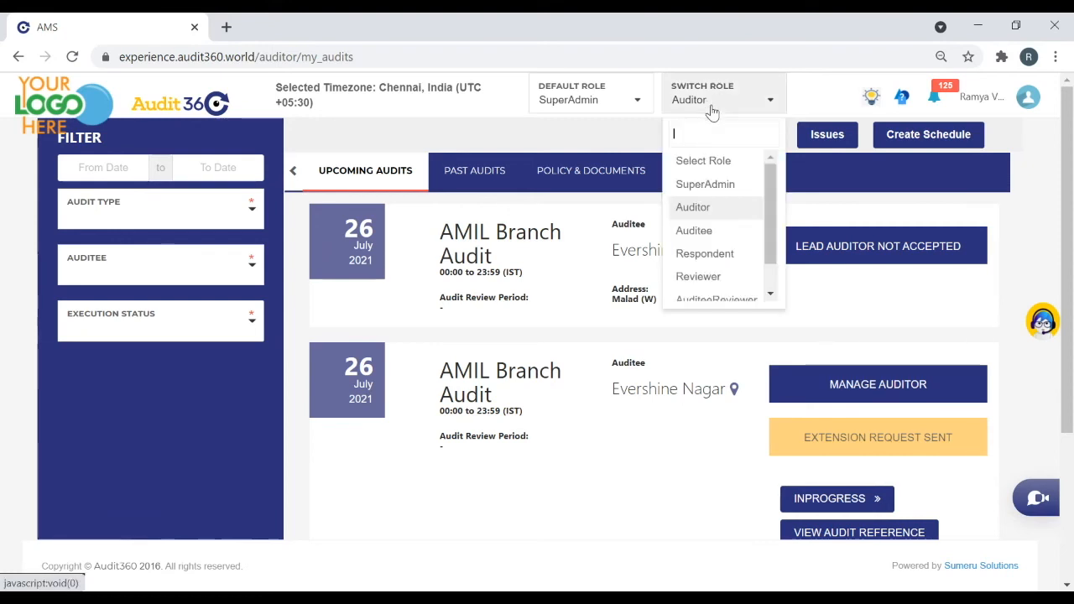
{"action": "left_click", "coordinate": [719, 197]}
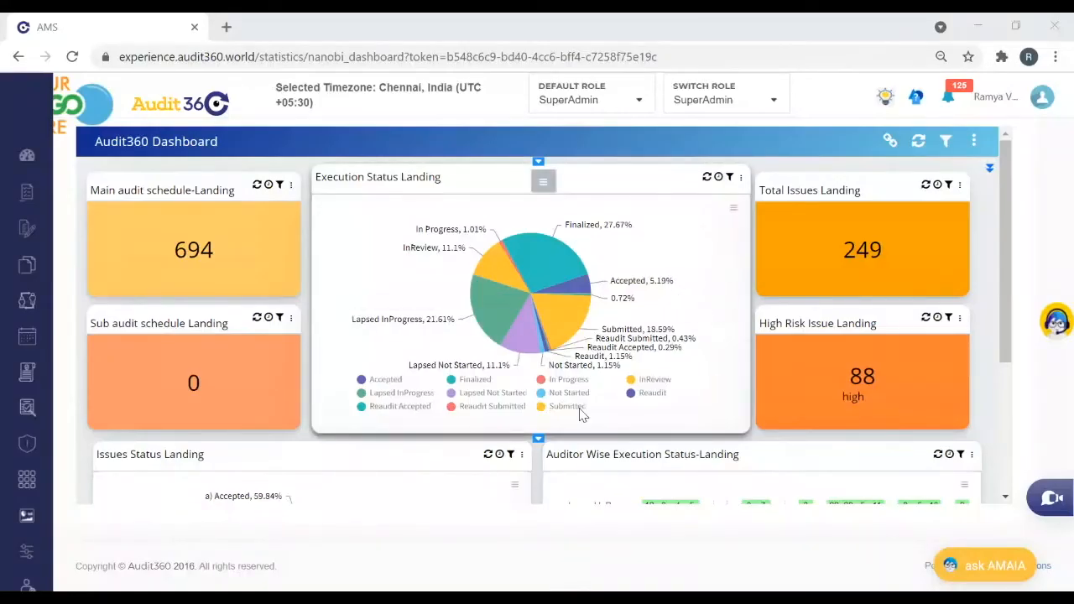
{"action": "mouse_move", "coordinate": [3, 244]}
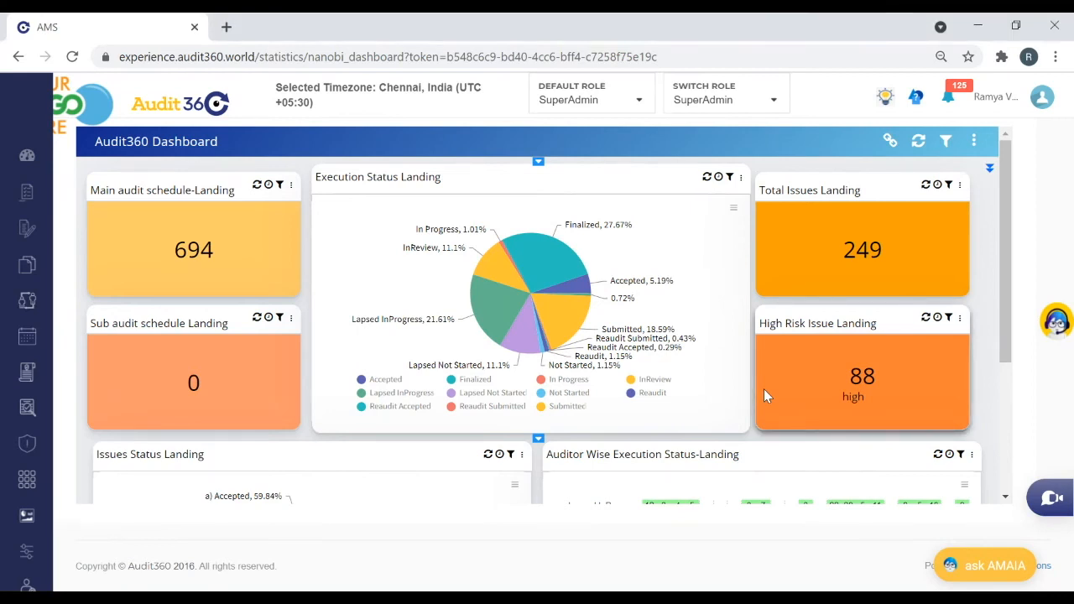
{"action": "mouse_move", "coordinate": [51, 260]}
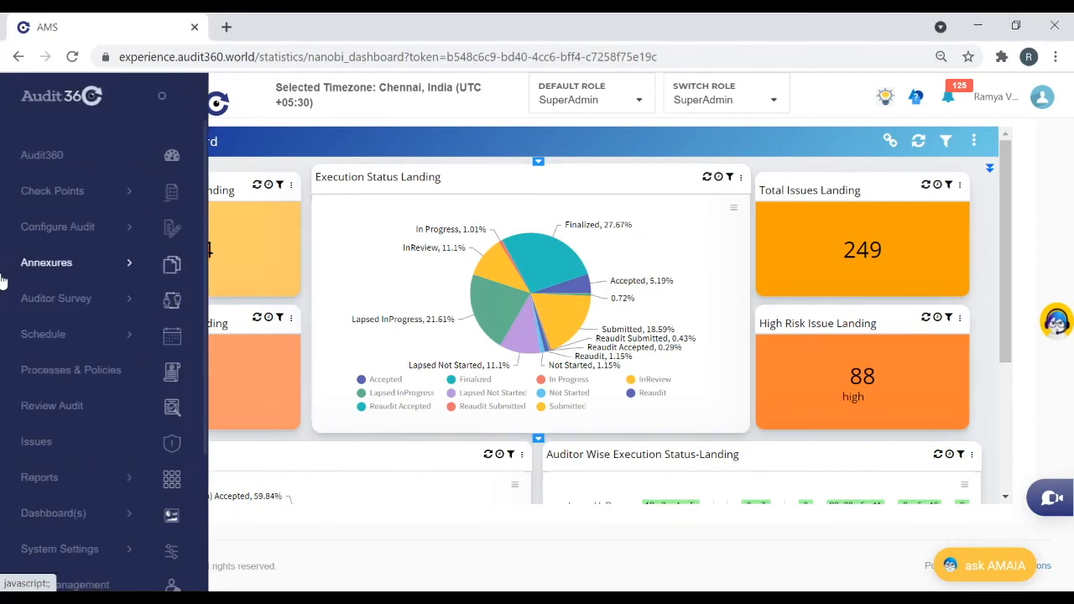
{"action": "left_click", "coordinate": [49, 234]}
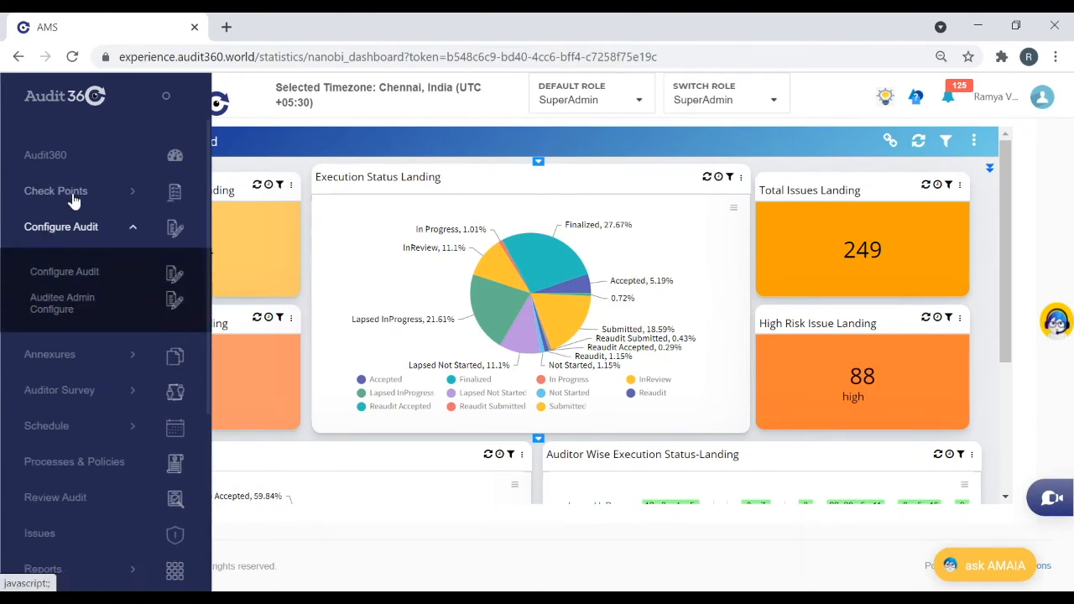
{"action": "left_click", "coordinate": [74, 286]}
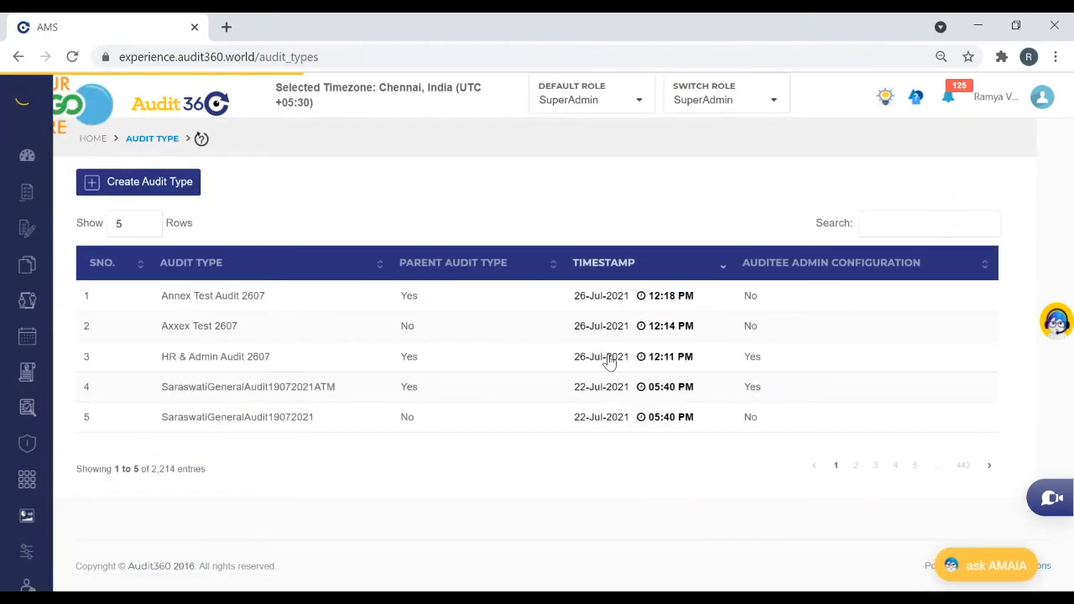
Start a new audit schedule with audit type ACG AUDIT and auditee type Vendor
{"action": "mouse_move", "coordinate": [27, 300]}
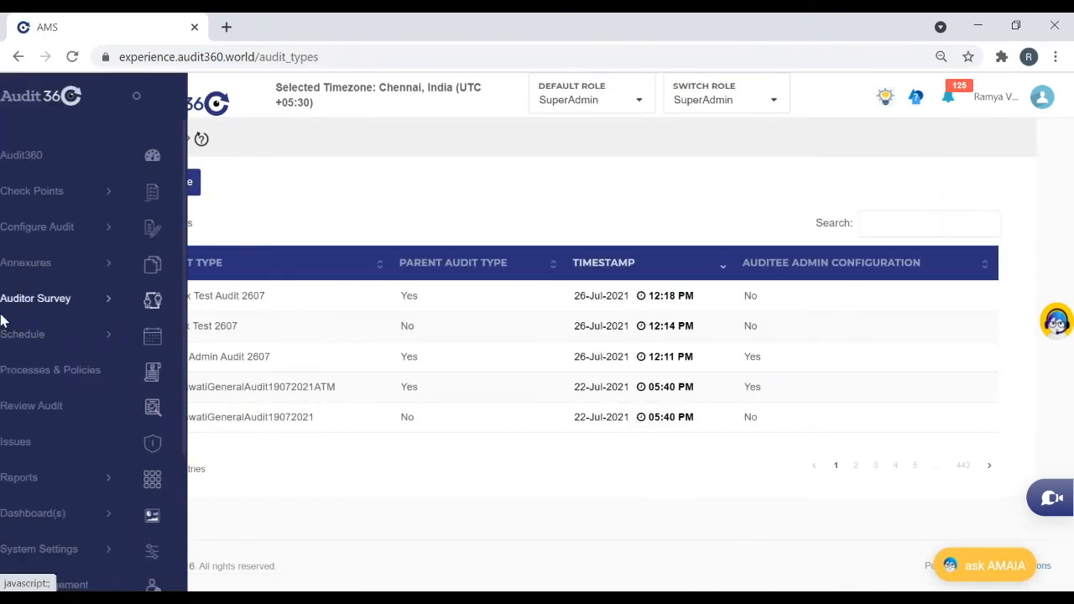
{"action": "left_click", "coordinate": [46, 334]}
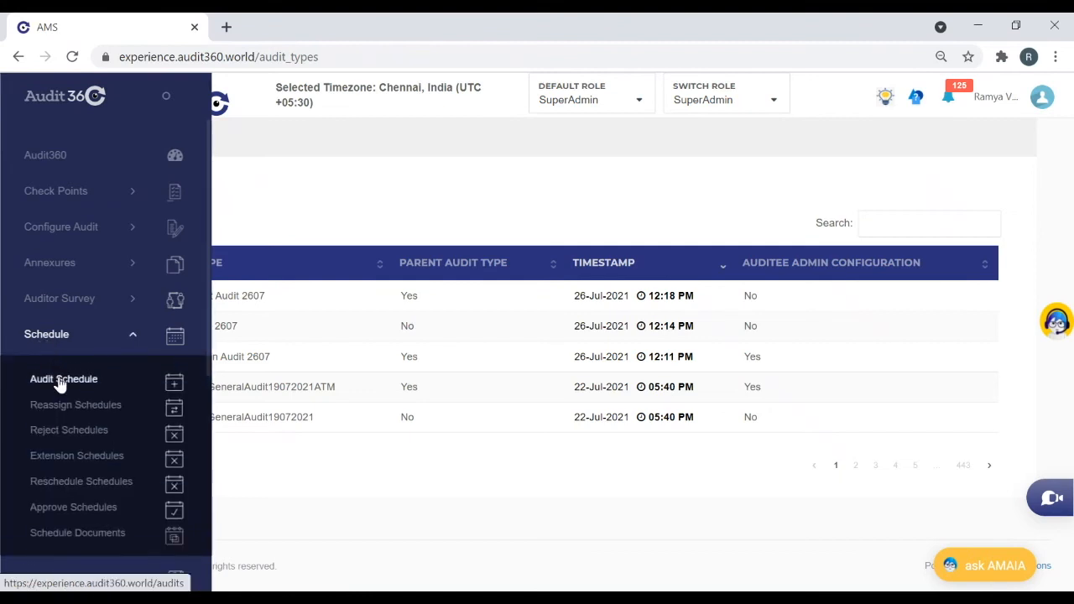
{"action": "left_click", "coordinate": [63, 379]}
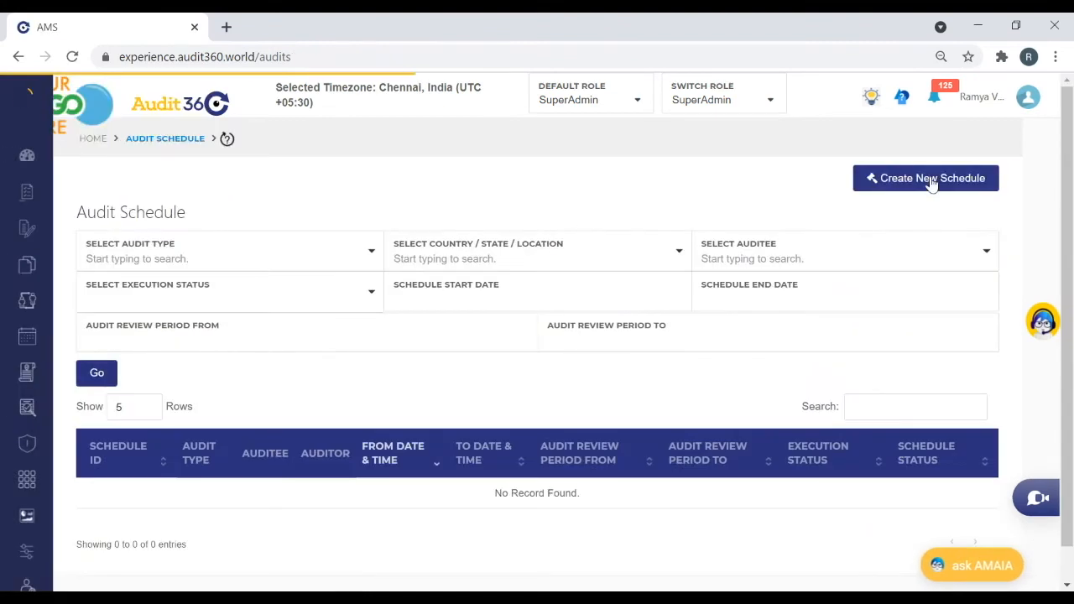
{"action": "left_click", "coordinate": [929, 179]}
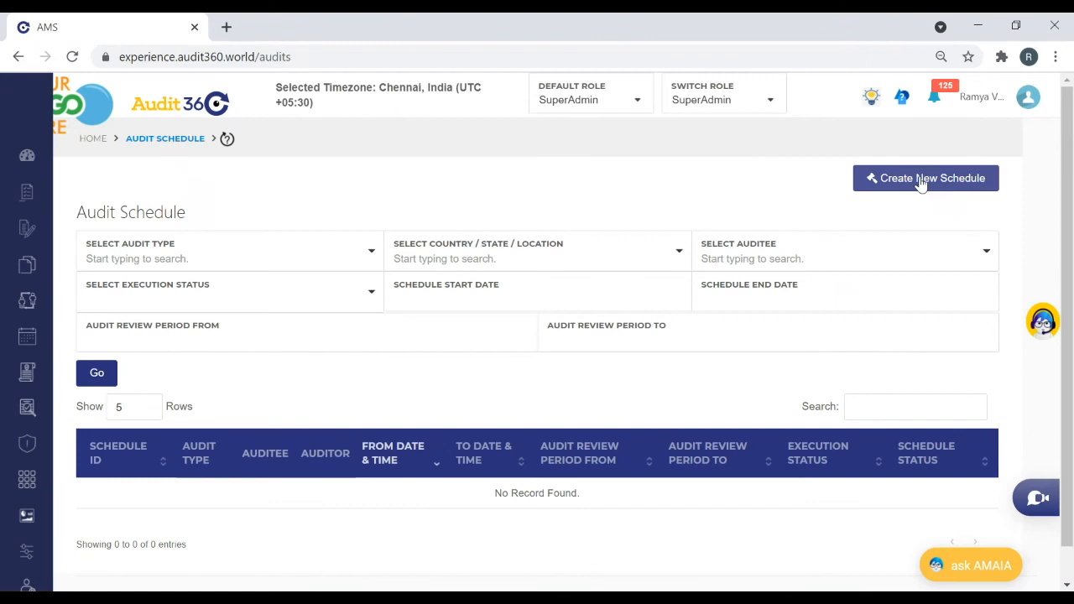
{"action": "left_click", "coordinate": [162, 168]}
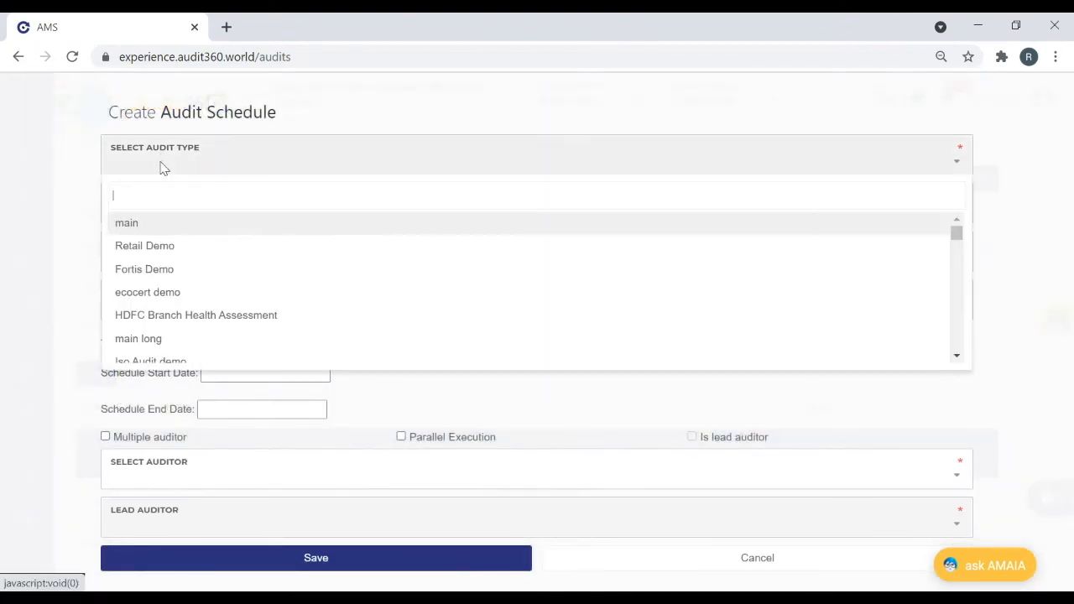
{"action": "type", "text": "ACG"}
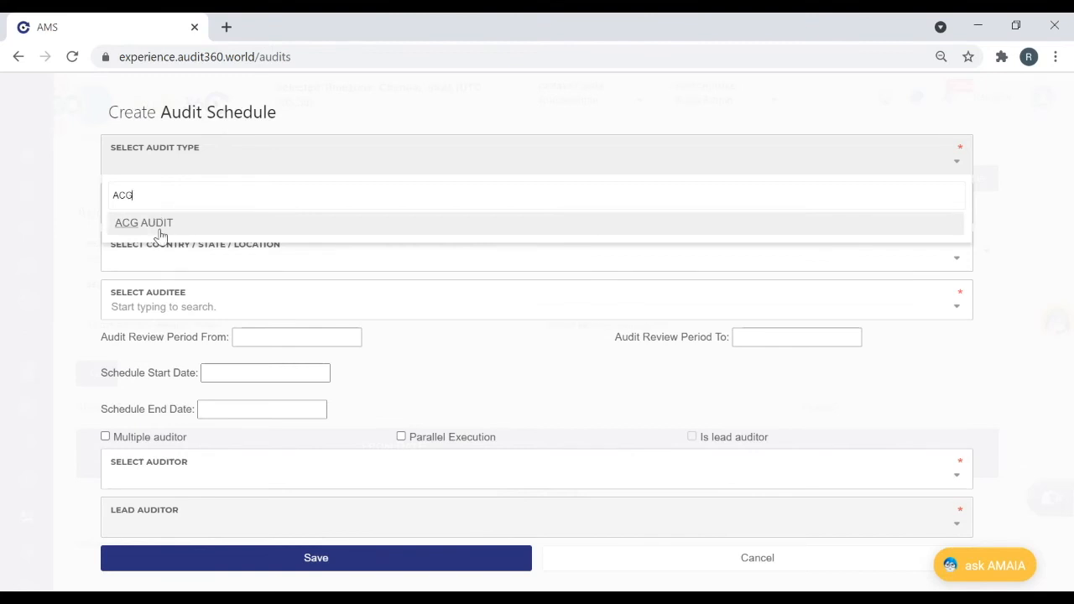
{"action": "left_click", "coordinate": [161, 232]}
{"action": "left_click", "coordinate": [142, 219]}
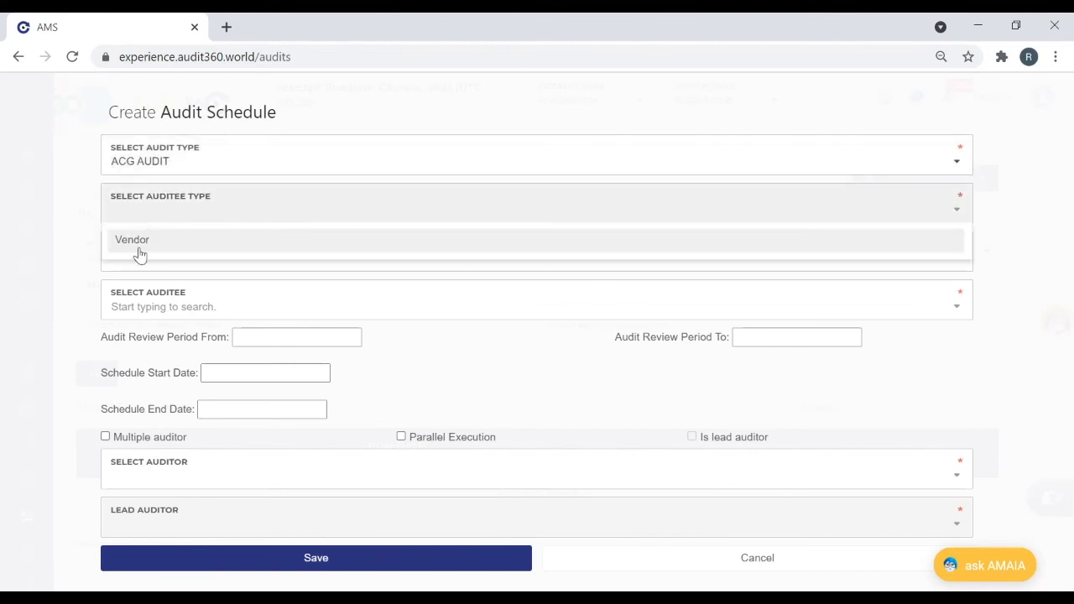
{"action": "left_click", "coordinate": [140, 249]}
Set the schedule's location to Kerala and choose Sri Padmanabha Agencies as the auditee
{"action": "left_click", "coordinate": [154, 267]}
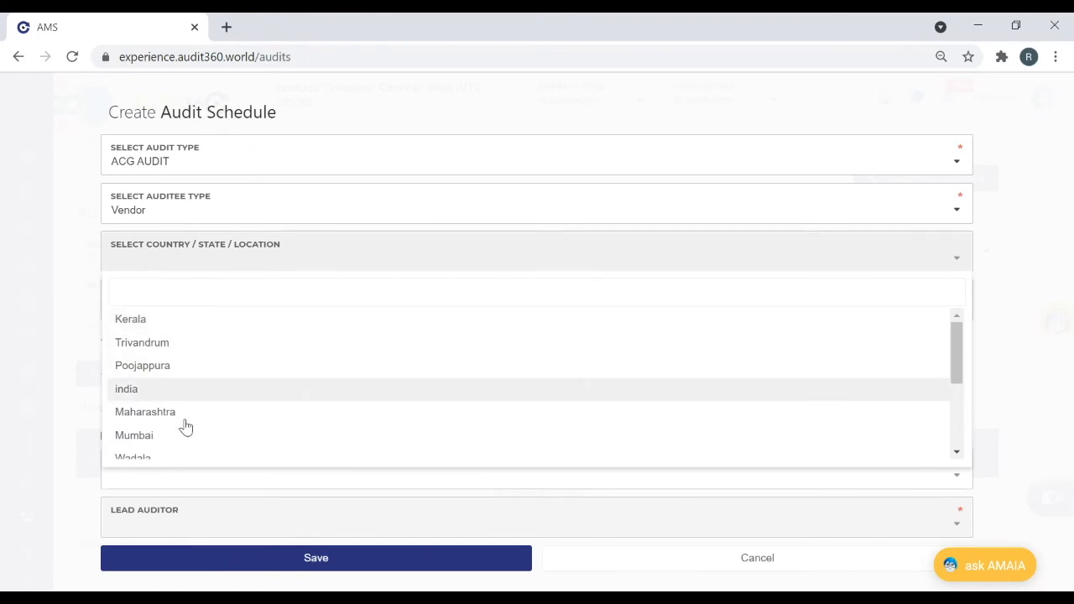
{"action": "left_click", "coordinate": [157, 328]}
{"action": "left_click", "coordinate": [163, 307]}
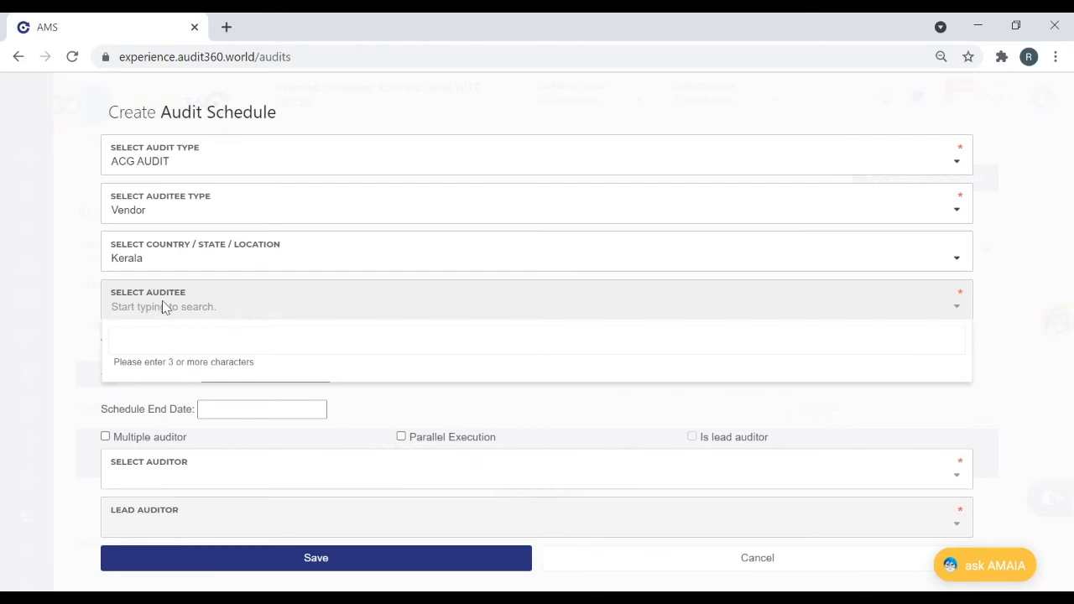
{"action": "type", "text": "Sri"}
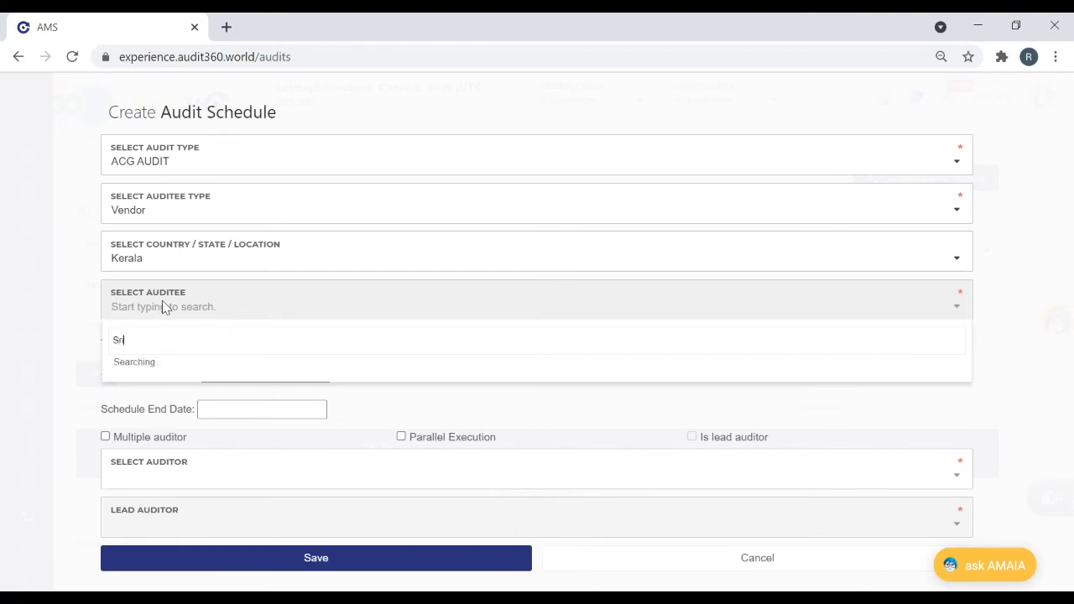
{"action": "left_click", "coordinate": [187, 369]}
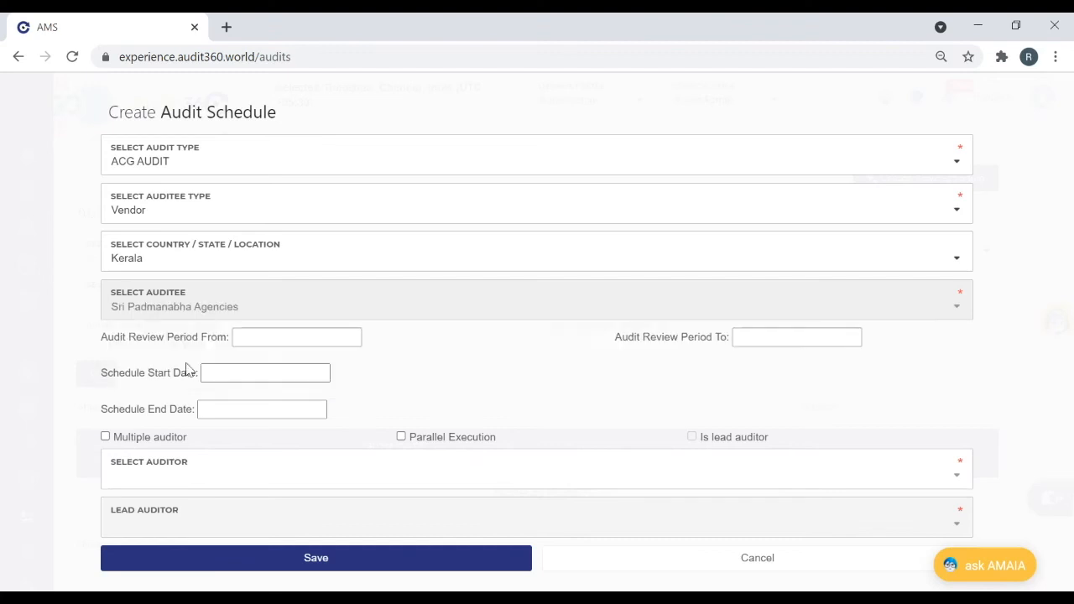
Set both the schedule start date and the schedule end date to 26/07/2021
{"action": "left_click", "coordinate": [227, 373]}
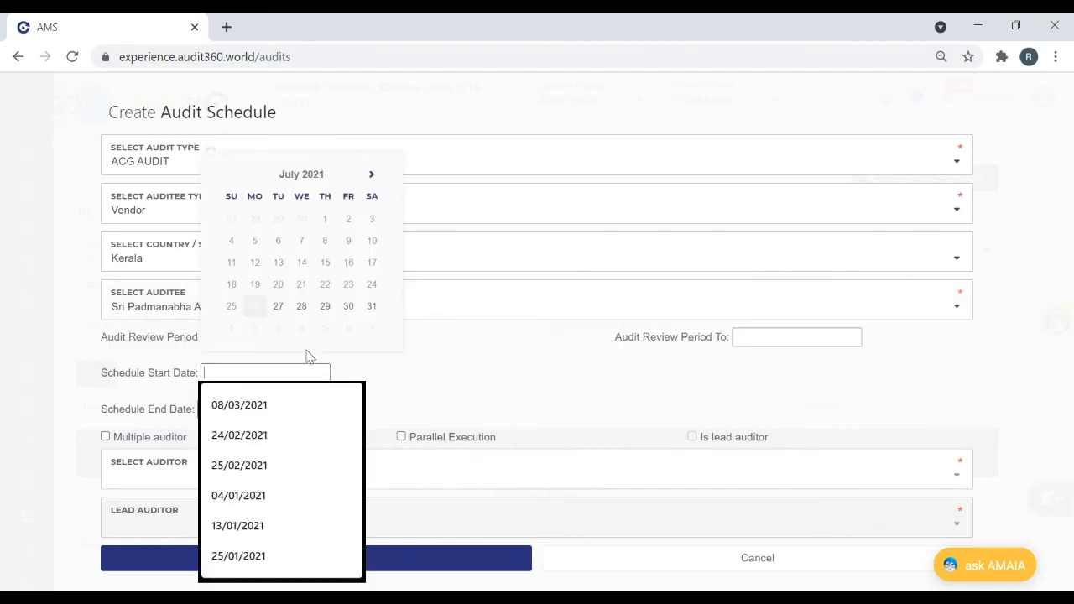
{"action": "left_click", "coordinate": [255, 305]}
{"action": "left_click", "coordinate": [261, 409]}
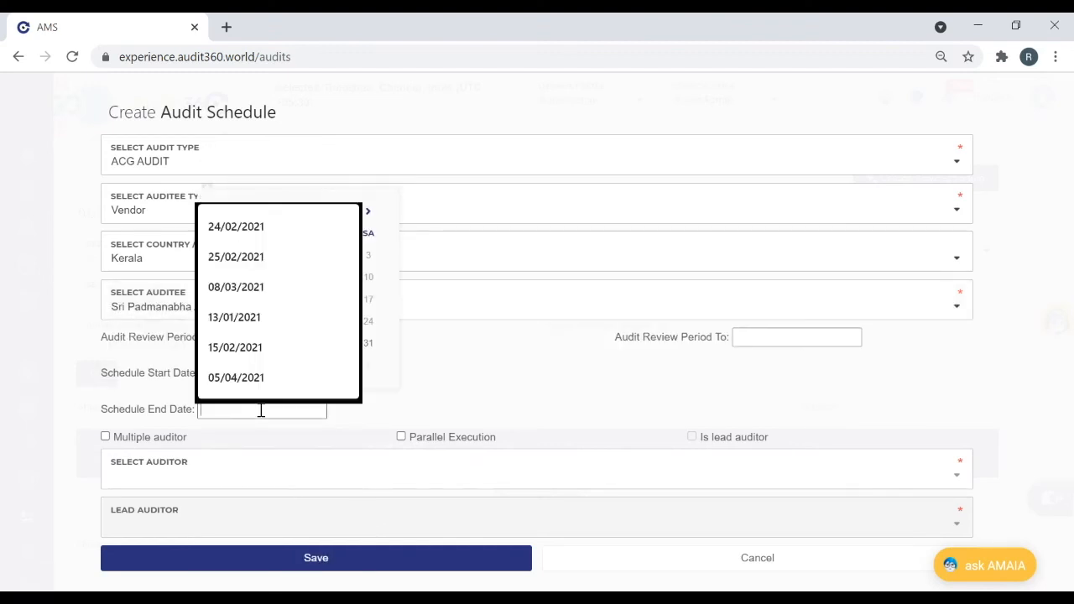
{"action": "left_click", "coordinate": [389, 209]}
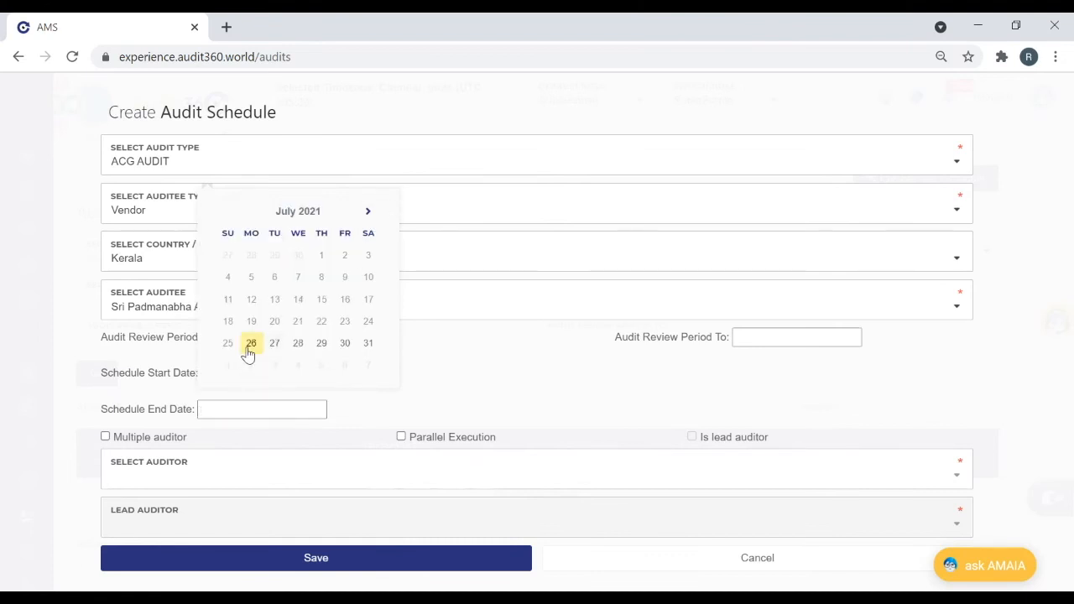
{"action": "left_click", "coordinate": [250, 345]}
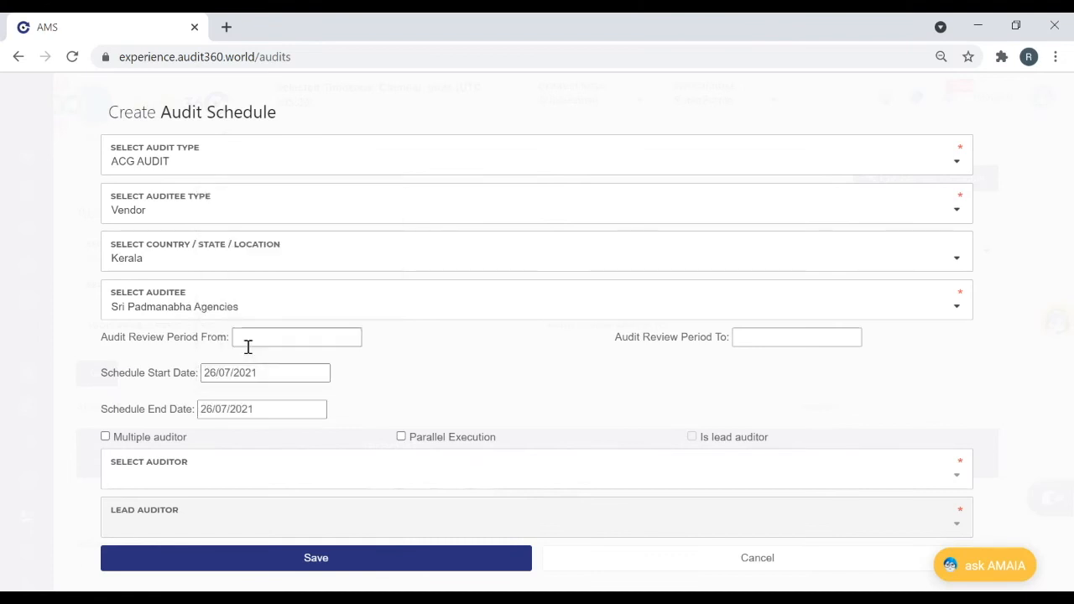
Enable multiple auditors for the schedule and select the signed-in user's auditor account and Demo Auditor1
{"action": "left_click", "coordinate": [105, 437]}
{"action": "left_click", "coordinate": [172, 474]}
{"action": "type", "text": "ram"}
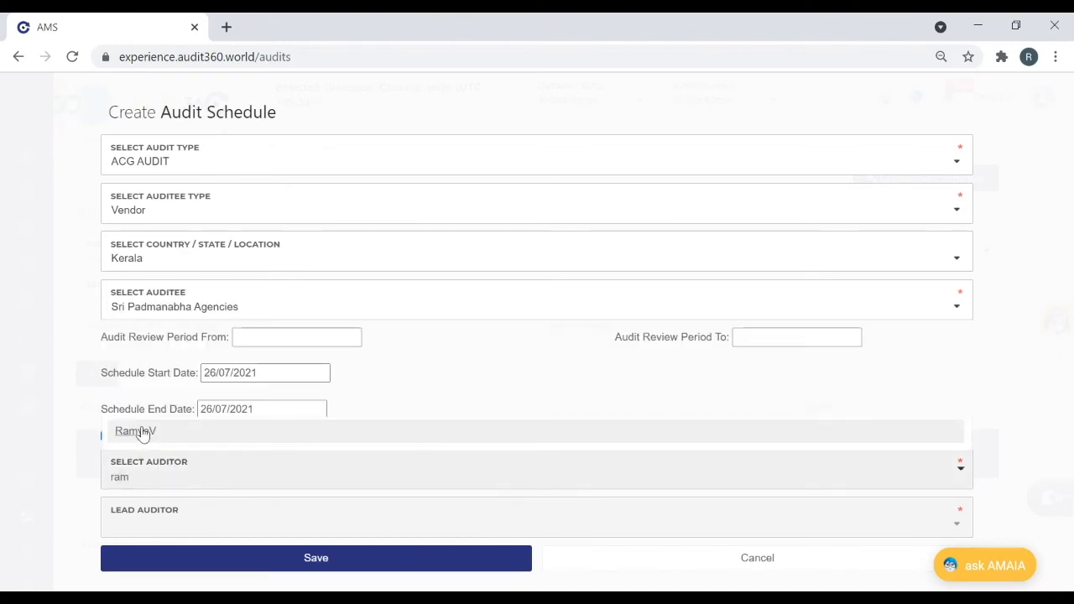
{"action": "left_click", "coordinate": [135, 430]}
{"action": "left_click", "coordinate": [255, 484]}
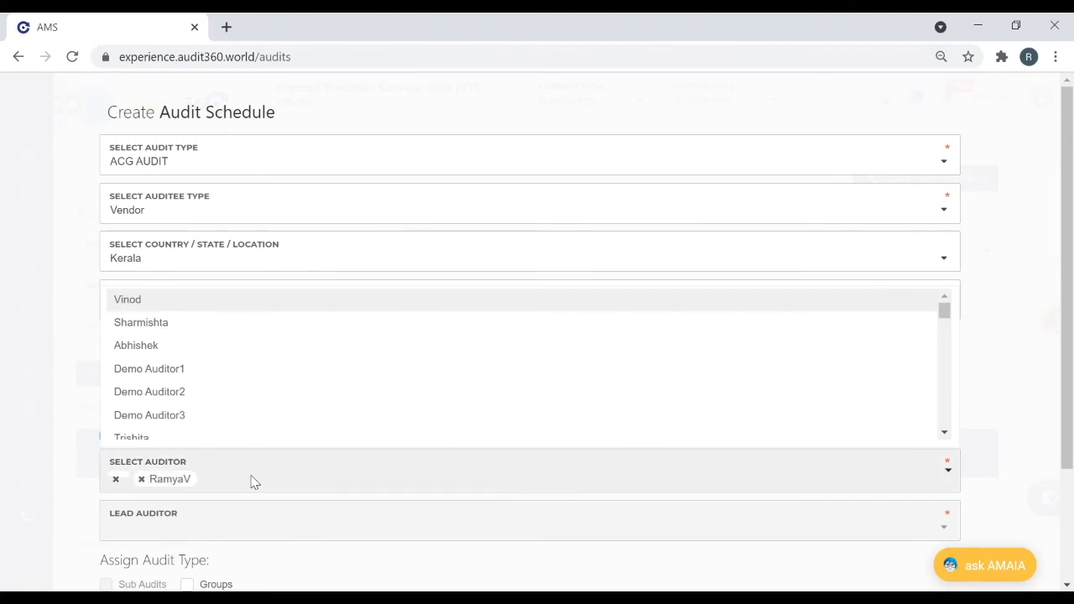
{"action": "left_click", "coordinate": [161, 376]}
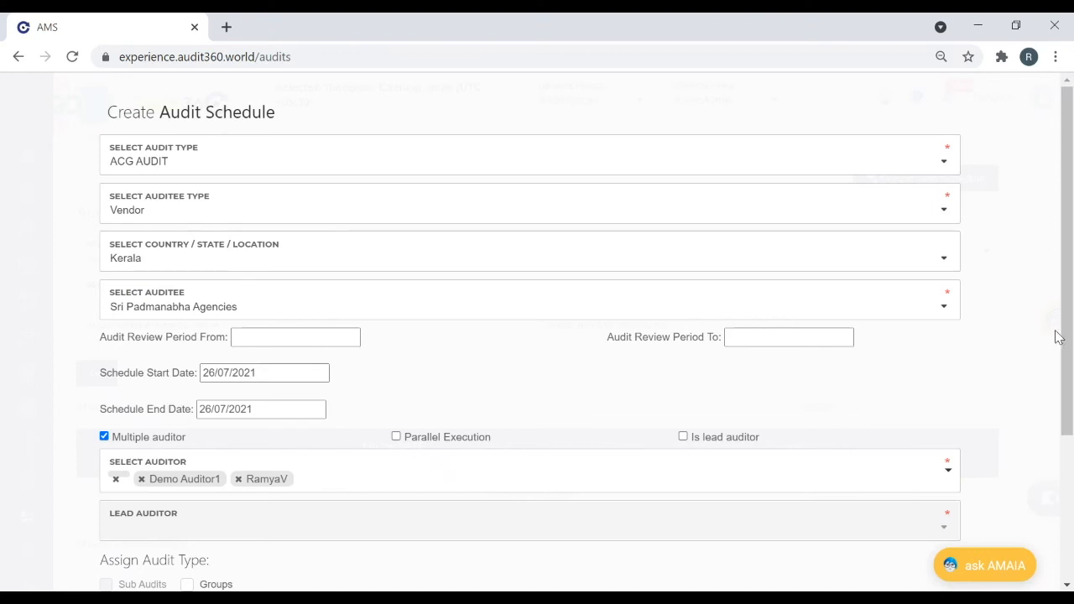
Enable the lead auditor option, assign the signed-in user as lead auditor, and save the schedule
{"action": "left_click", "coordinate": [683, 437]}
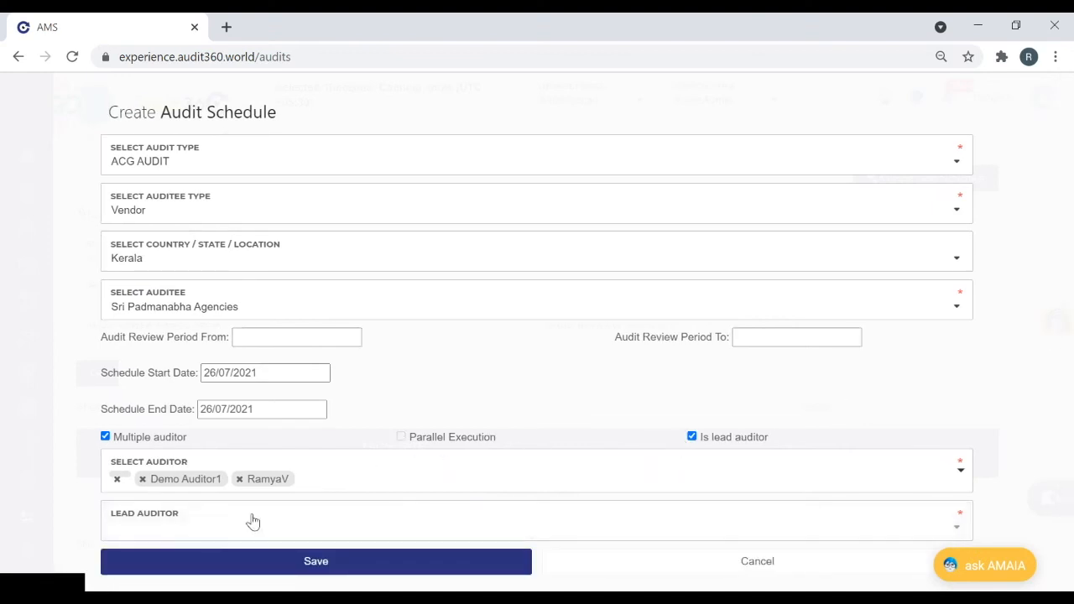
{"action": "left_click", "coordinate": [216, 525]}
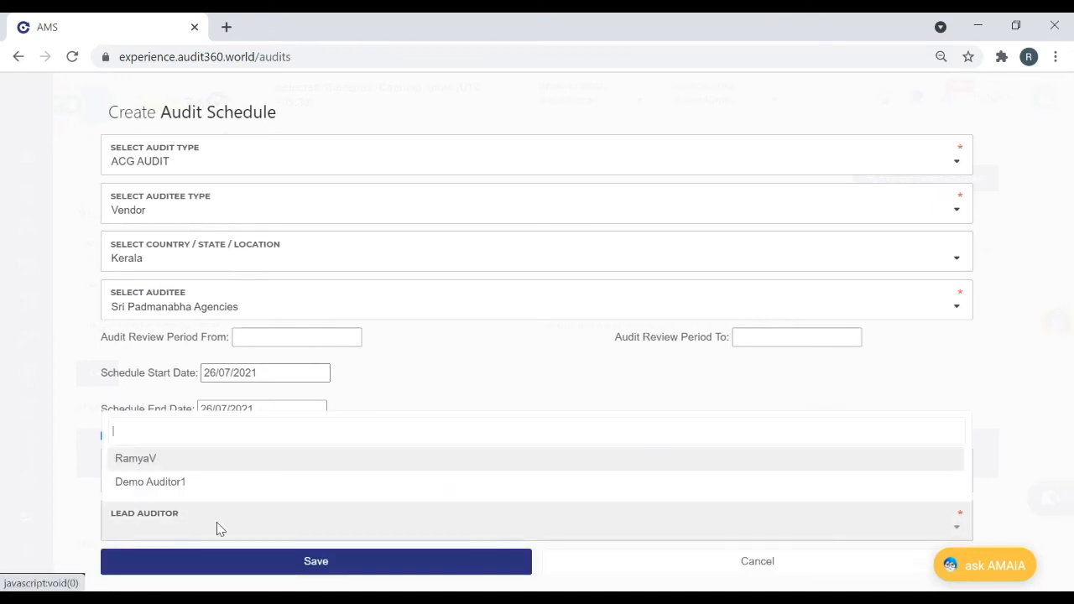
{"action": "left_click", "coordinate": [153, 458]}
{"action": "left_click", "coordinate": [444, 562]}
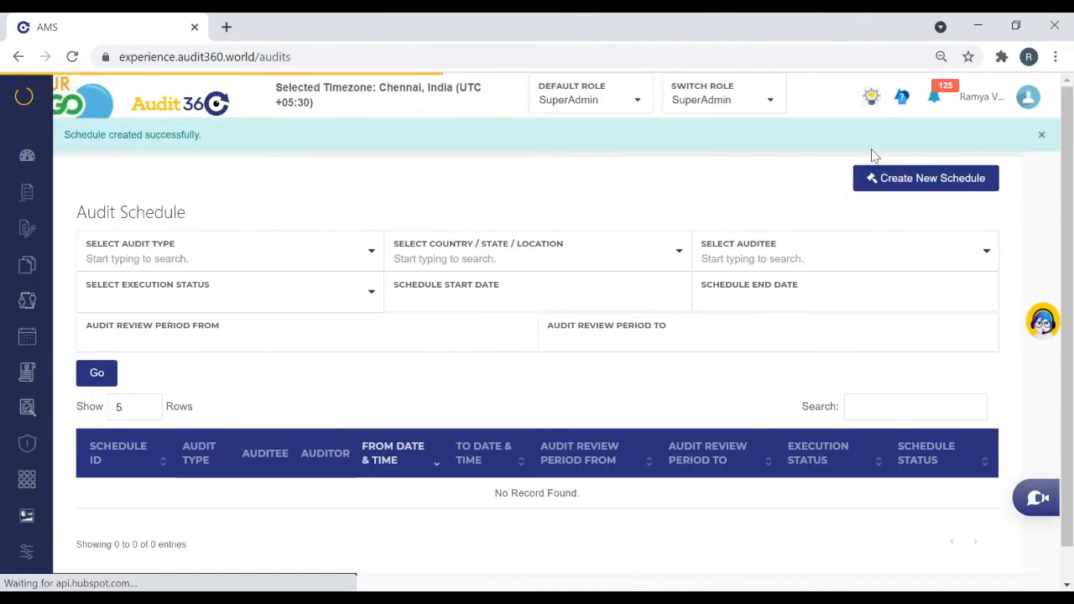
Switch to the Auditor role and locate the ACG AUDIT of Sri Padmanabha Agencies among the upcoming audits
{"action": "left_click", "coordinate": [713, 101]}
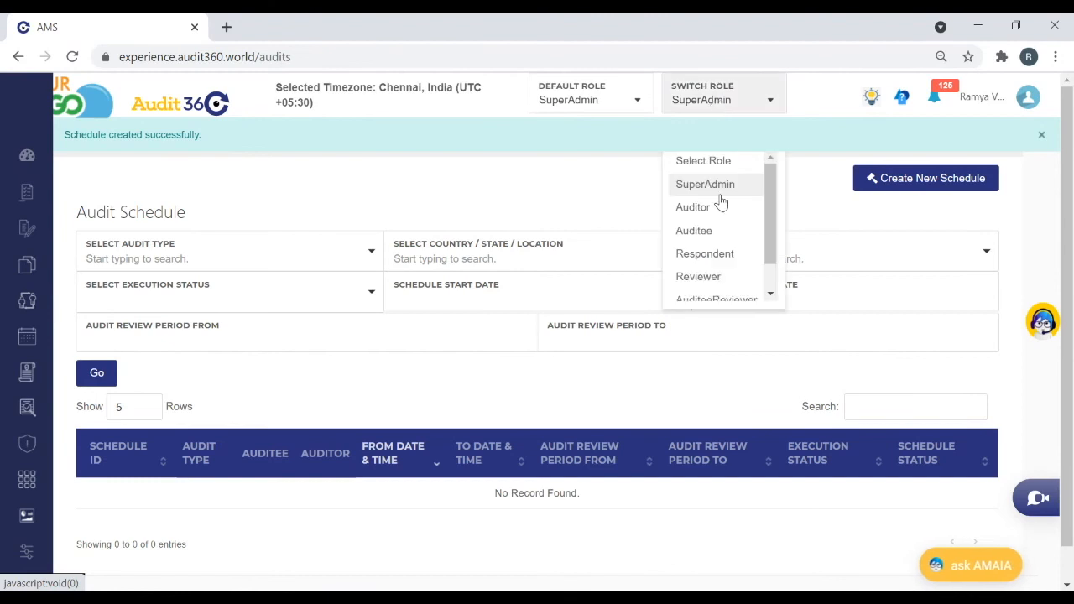
{"action": "left_click", "coordinate": [693, 207]}
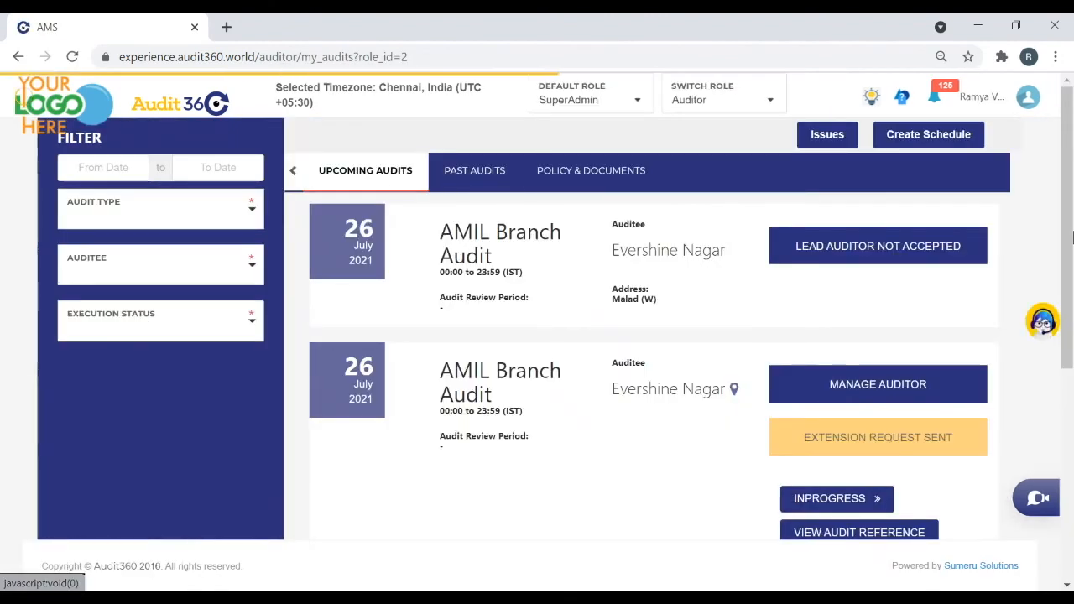
{"action": "left_click_drag", "start_coordinate": [1069, 168], "coordinate": [1072, 398]}
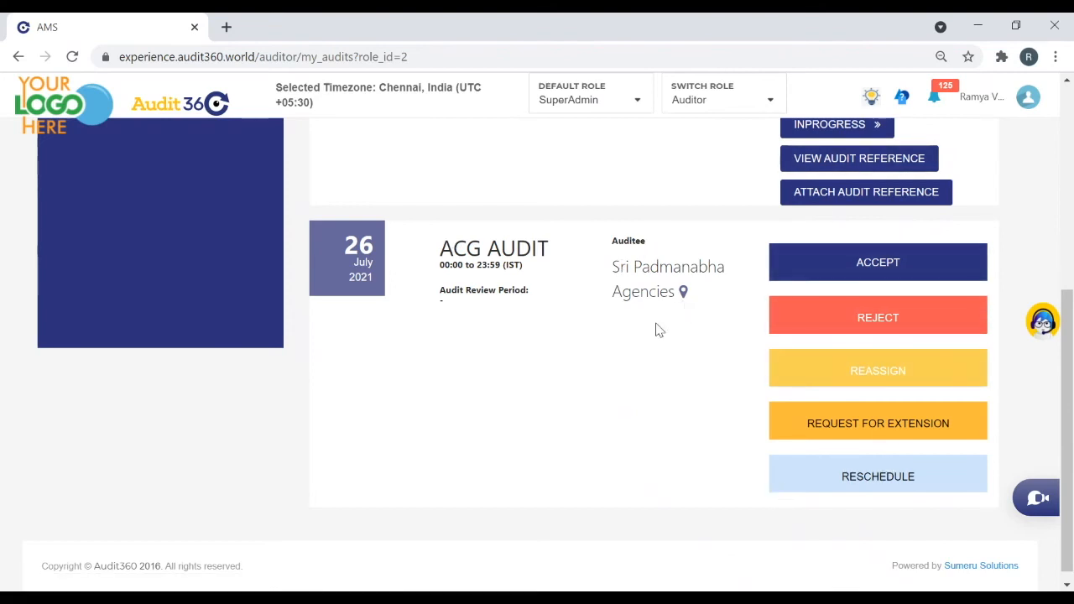
{"action": "left_click_drag", "start_coordinate": [1070, 413], "coordinate": [1064, 223]}
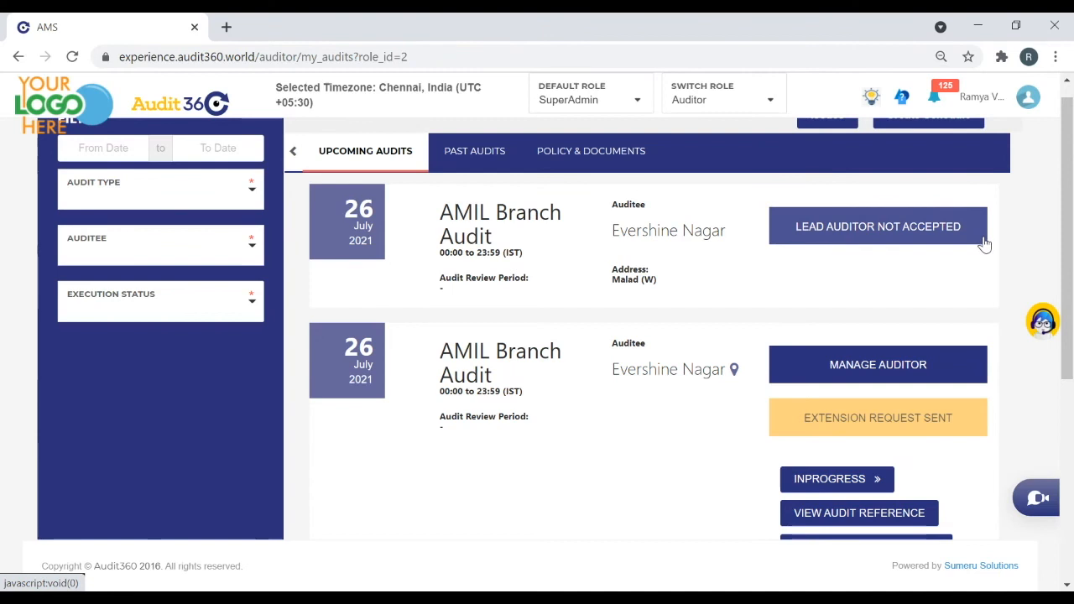
{"action": "left_click_drag", "start_coordinate": [1070, 171], "coordinate": [1070, 176]}
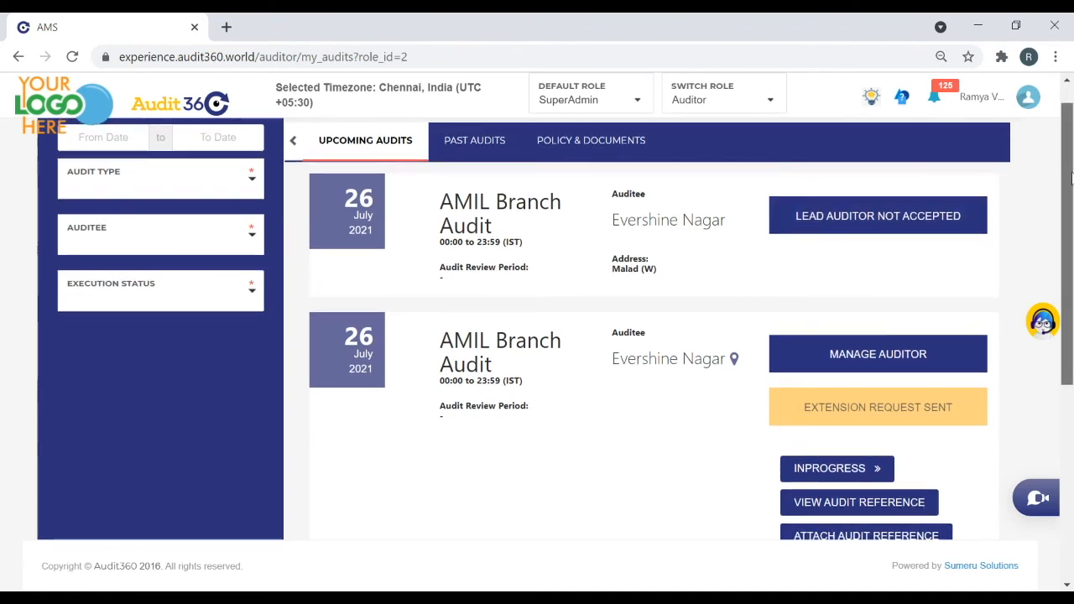
{"action": "left_click_drag", "start_coordinate": [1069, 174], "coordinate": [1070, 368]}
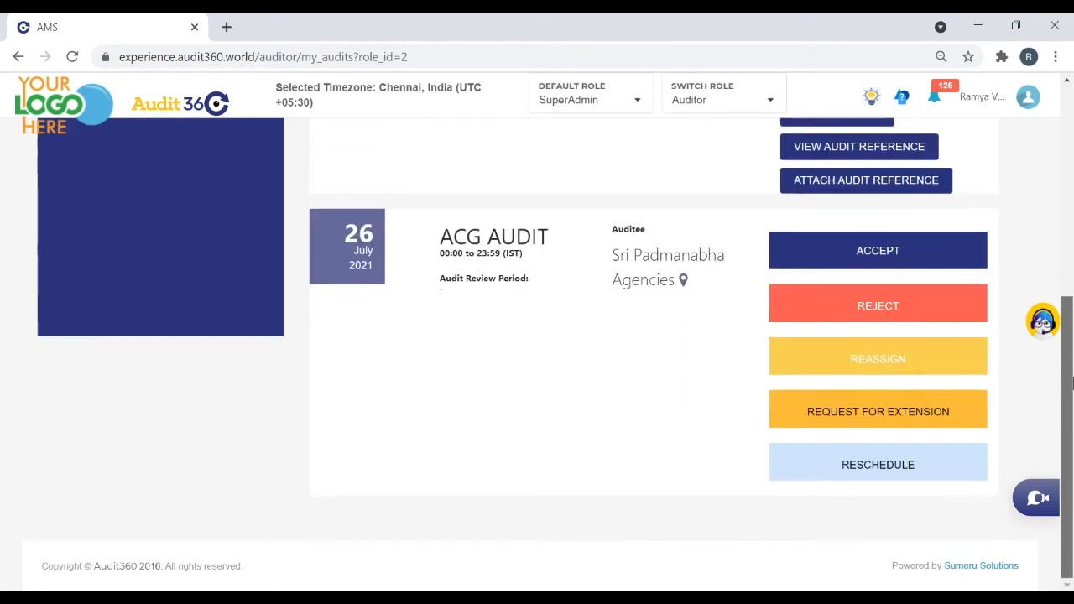
Accept the ACG AUDIT as lead auditor and submit its allocation as Parallel Execution
{"action": "left_click", "coordinate": [838, 254]}
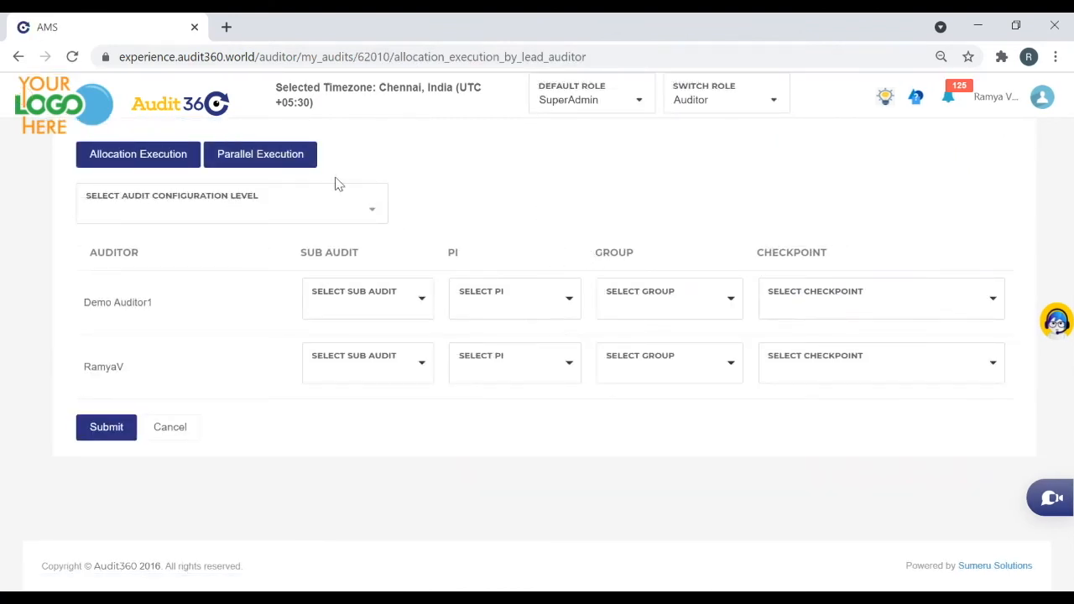
{"action": "left_click", "coordinate": [261, 163]}
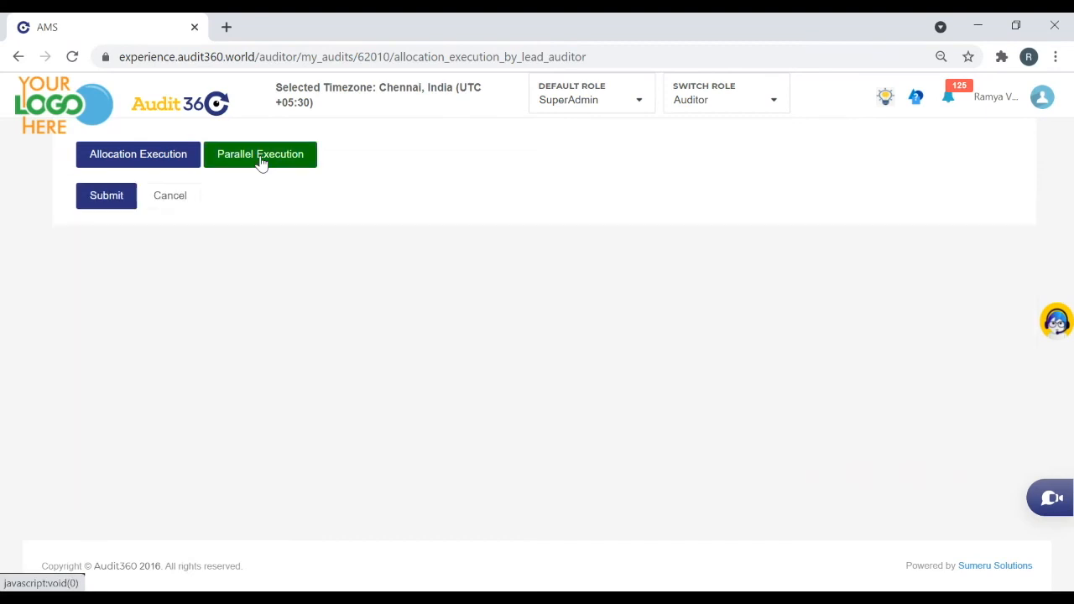
{"action": "left_click", "coordinate": [107, 206]}
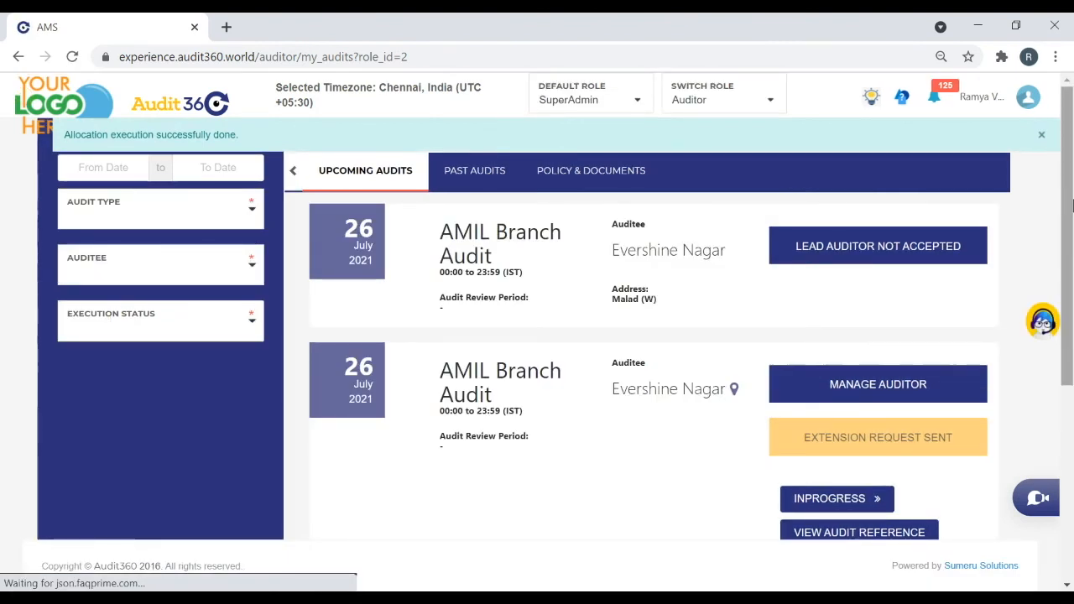
Start the ACG AUDIT with the Normal execution type, and return from its checkpoints to the audit list
{"action": "scroll", "coordinate": [1071, 204], "scroll_direction": "down", "scroll_amount": 4}
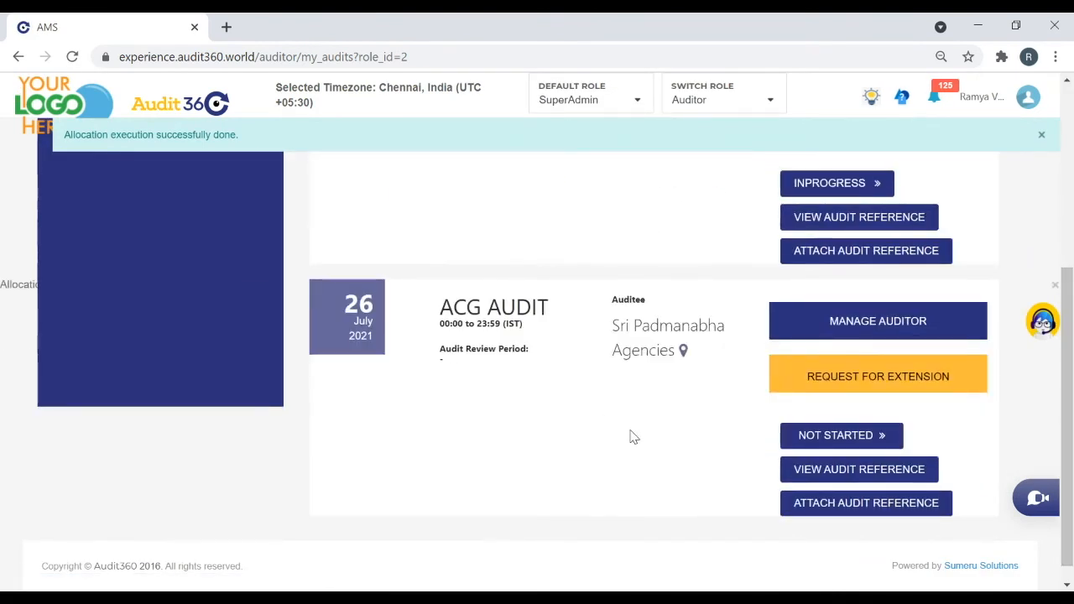
{"action": "left_click", "coordinate": [864, 437]}
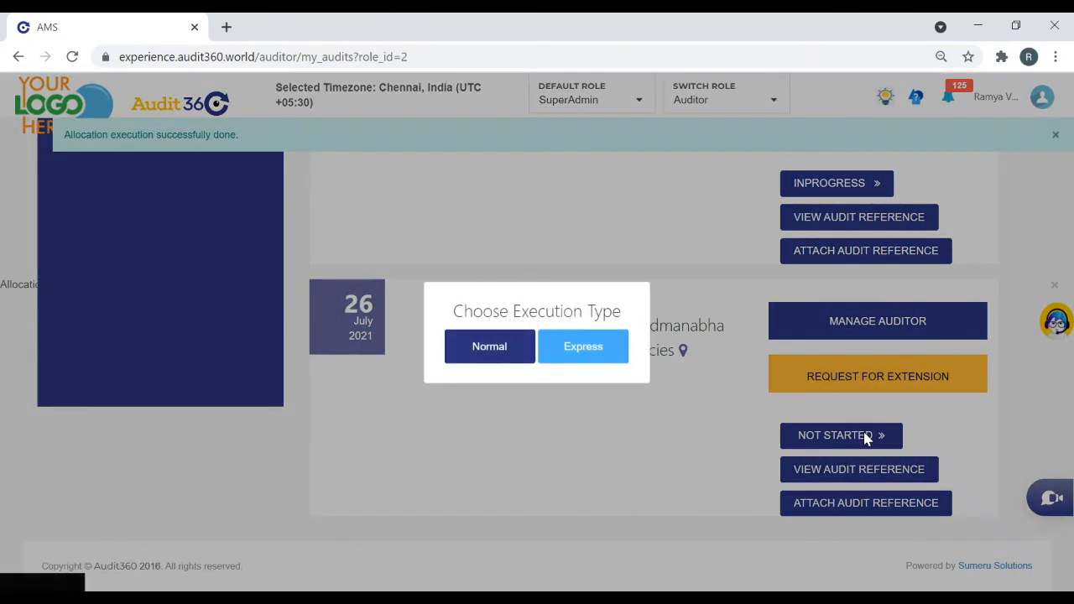
{"action": "left_click", "coordinate": [487, 355]}
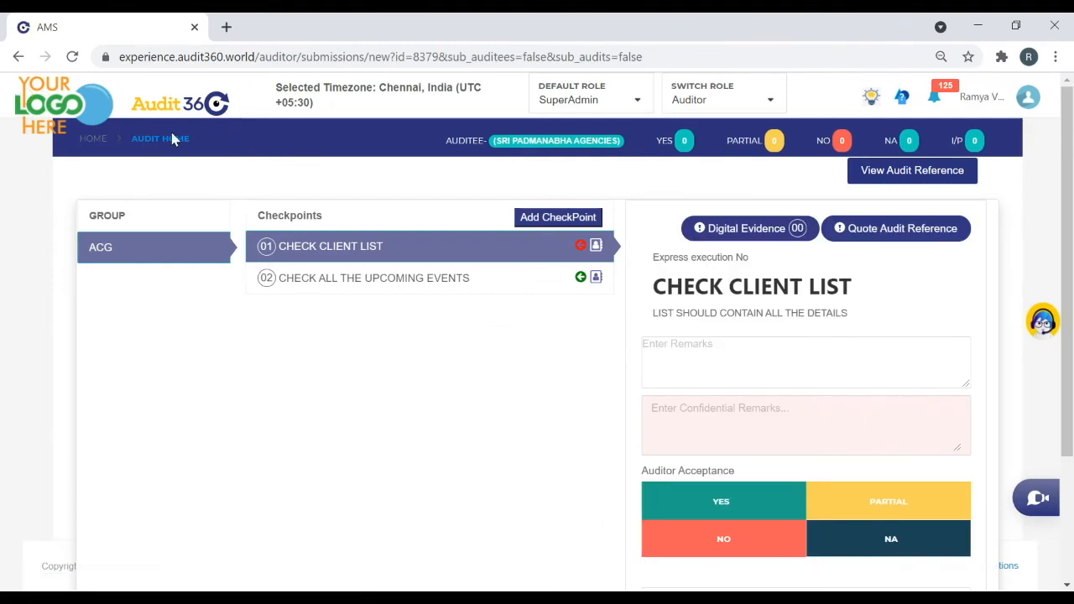
{"action": "left_click", "coordinate": [106, 145]}
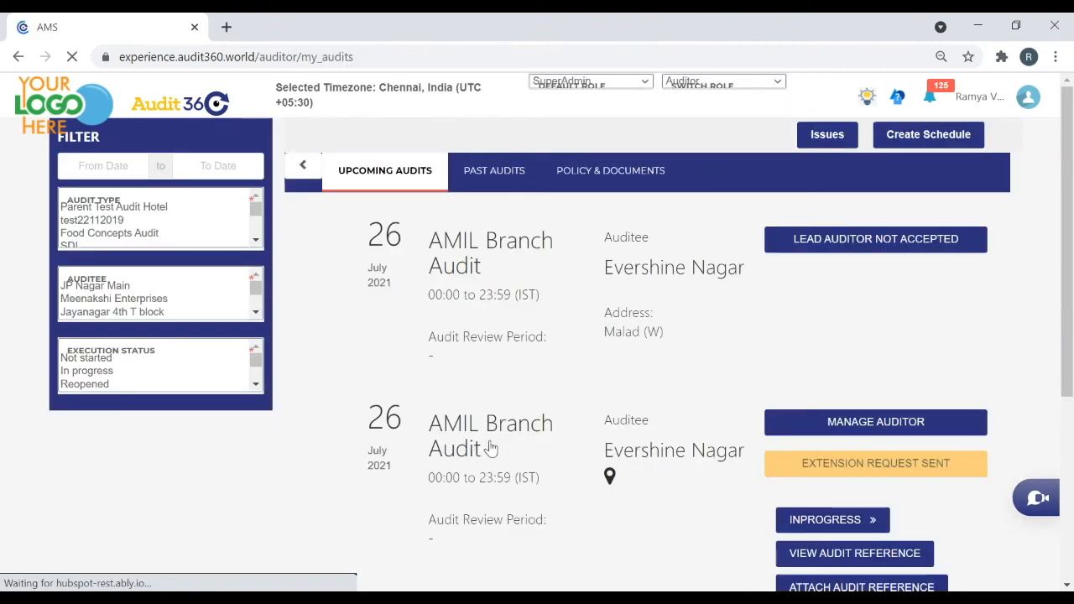
Add another auditor alongside Demo Auditor1 in the ACG AUDIT's auditor management and submit the change
{"action": "left_click_drag", "start_coordinate": [1069, 251], "coordinate": [1071, 445]}
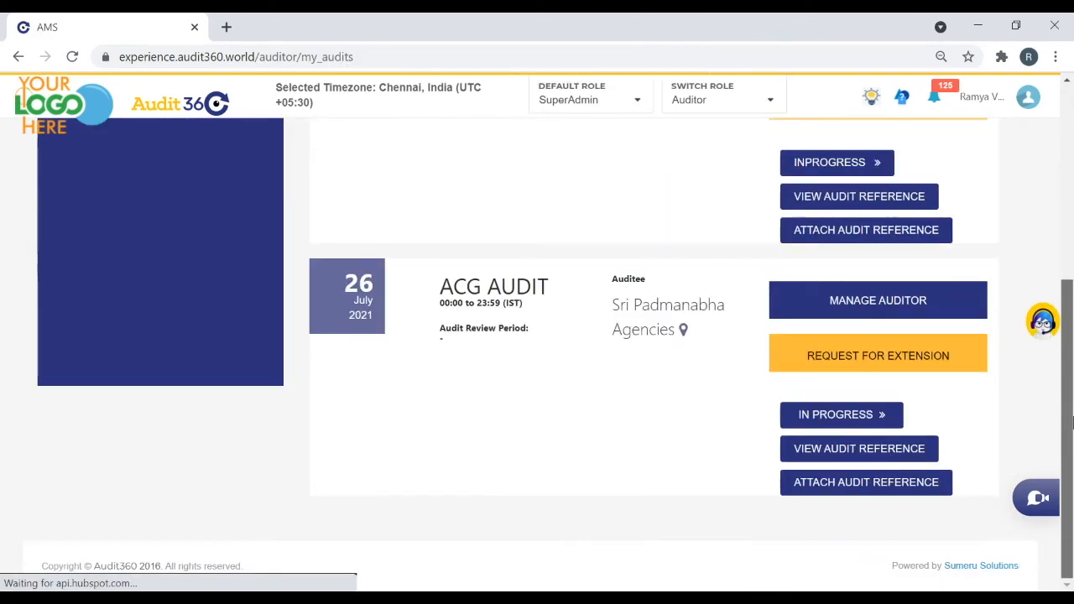
{"action": "left_click", "coordinate": [876, 301]}
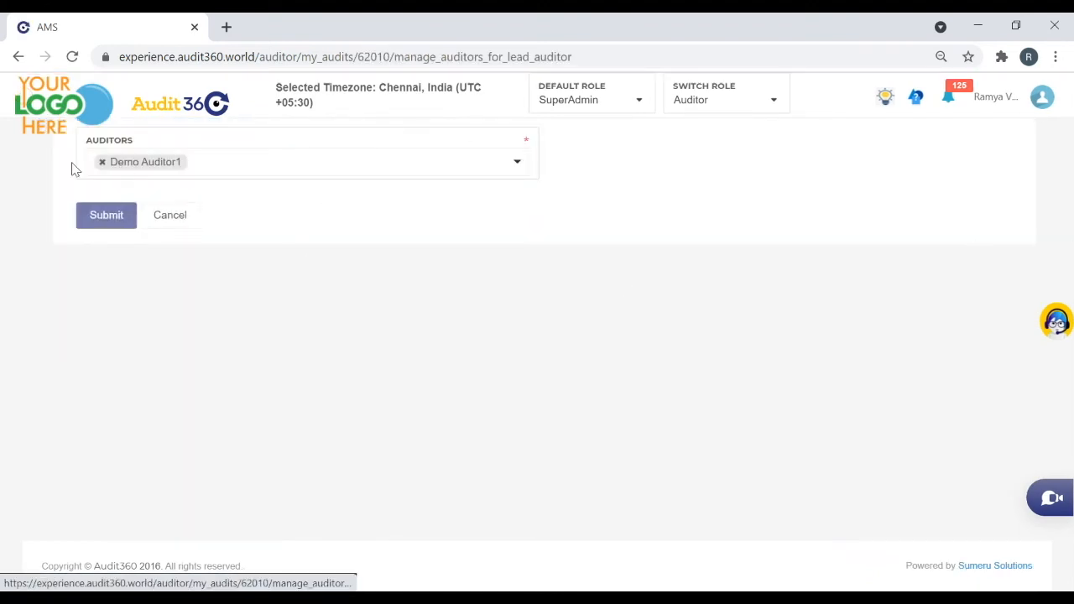
{"action": "left_click", "coordinate": [272, 163]}
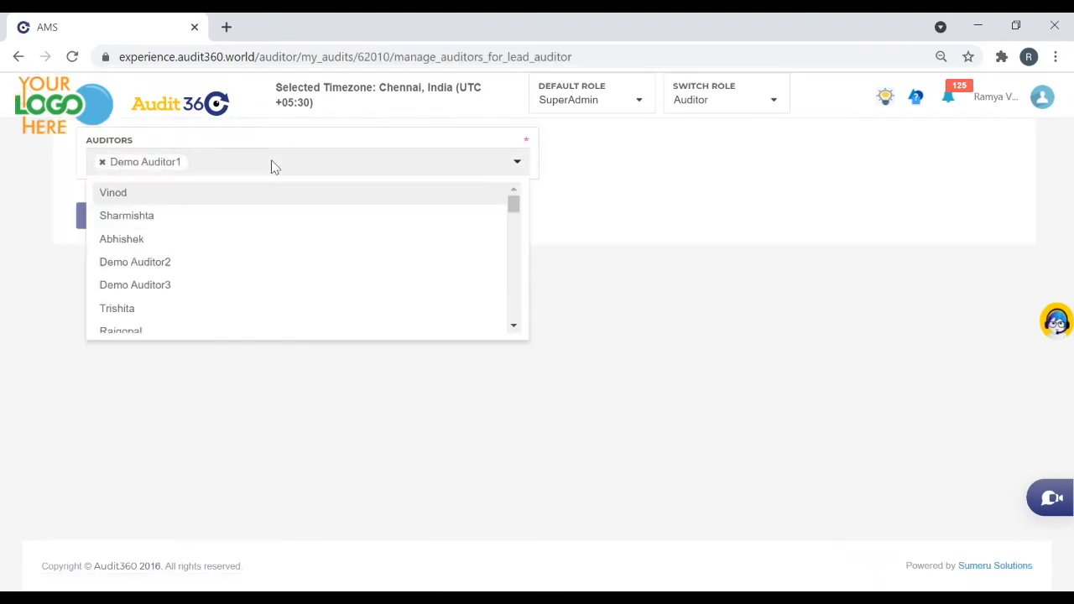
{"action": "type", "text": "Ravi"}
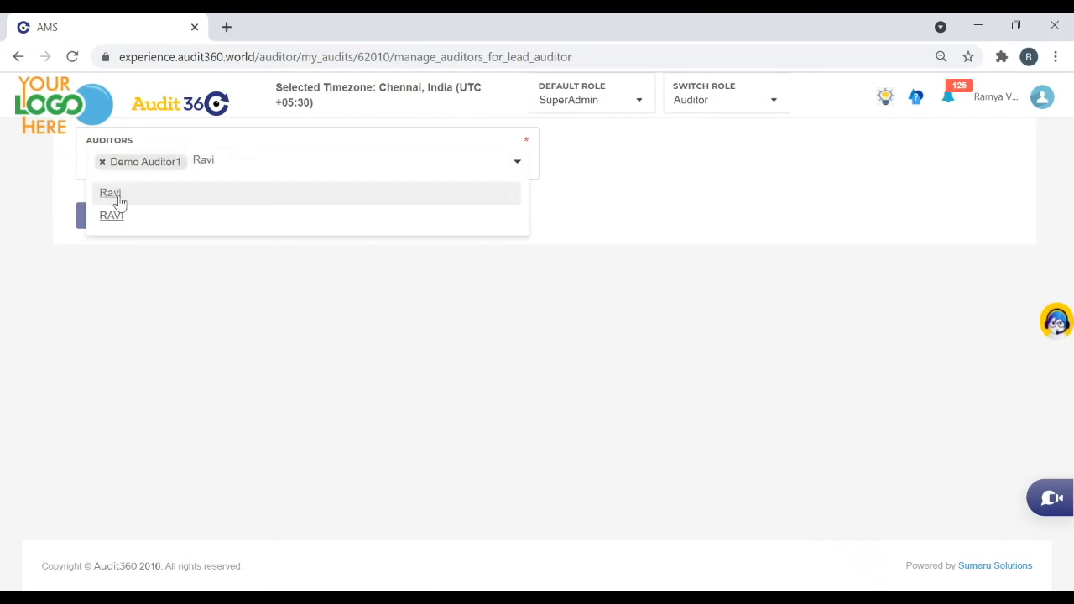
{"action": "left_click", "coordinate": [110, 193]}
{"action": "left_click", "coordinate": [112, 214]}
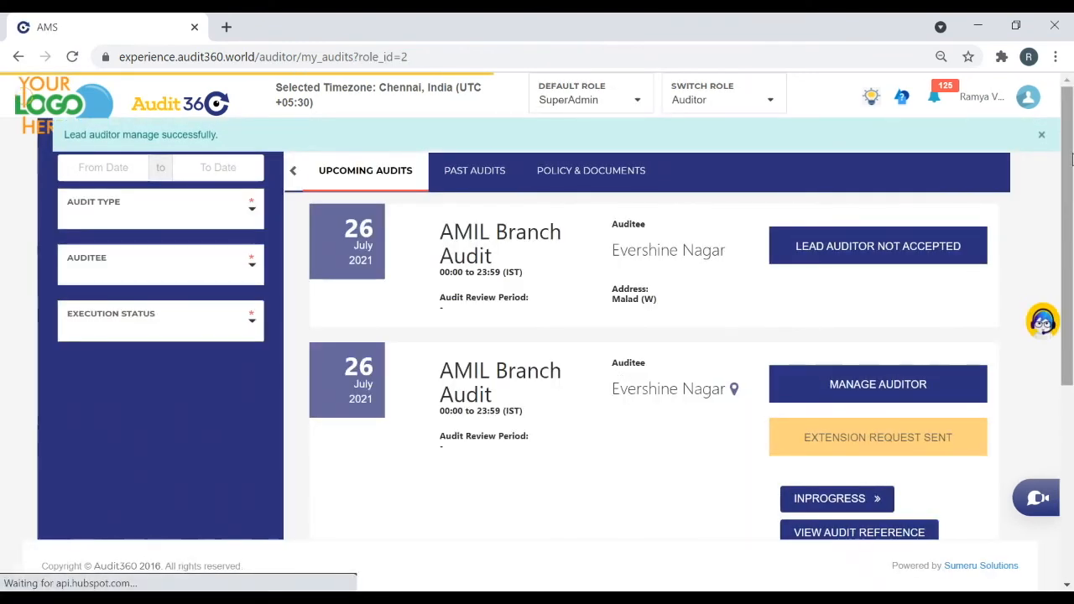
Remove Demo Auditor1 from the ACG AUDIT's auditors and submit the change
{"action": "left_click_drag", "start_coordinate": [1071, 160], "coordinate": [1070, 353]}
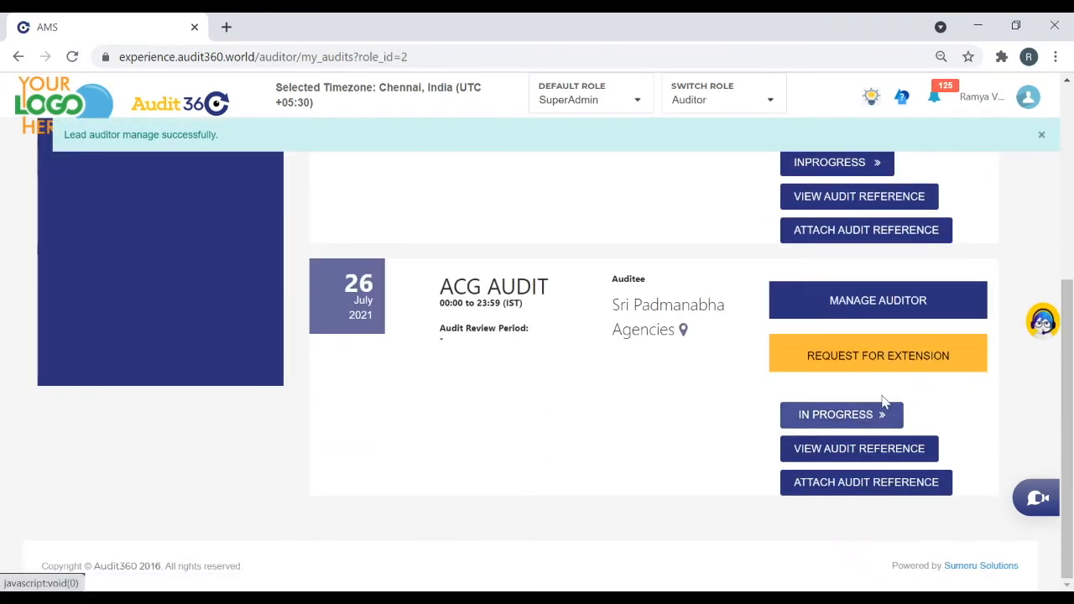
{"action": "left_click", "coordinate": [886, 306]}
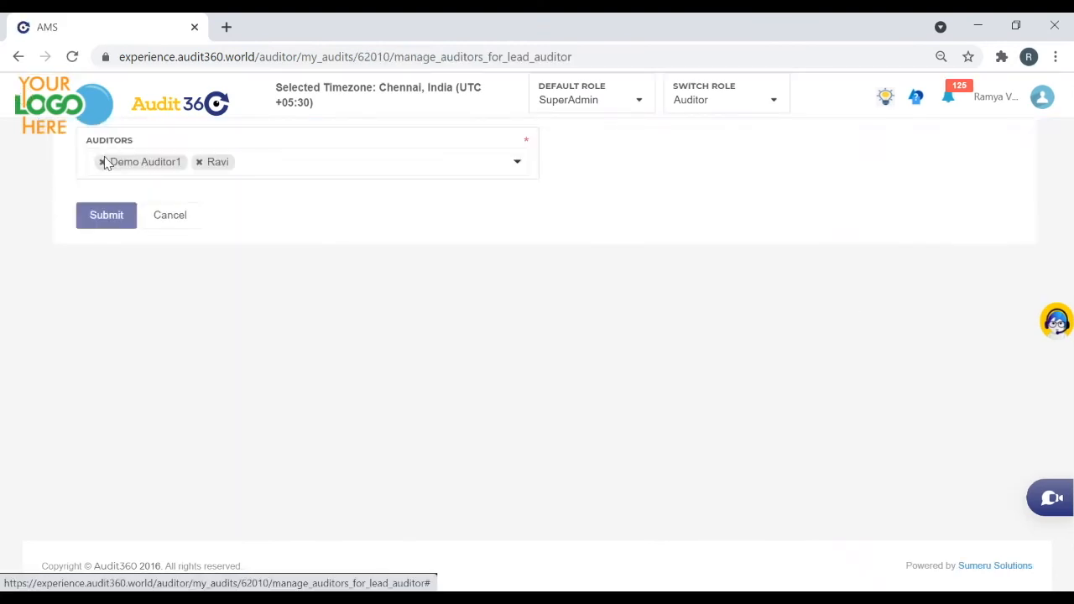
{"action": "left_click", "coordinate": [102, 164]}
{"action": "left_click", "coordinate": [97, 215]}
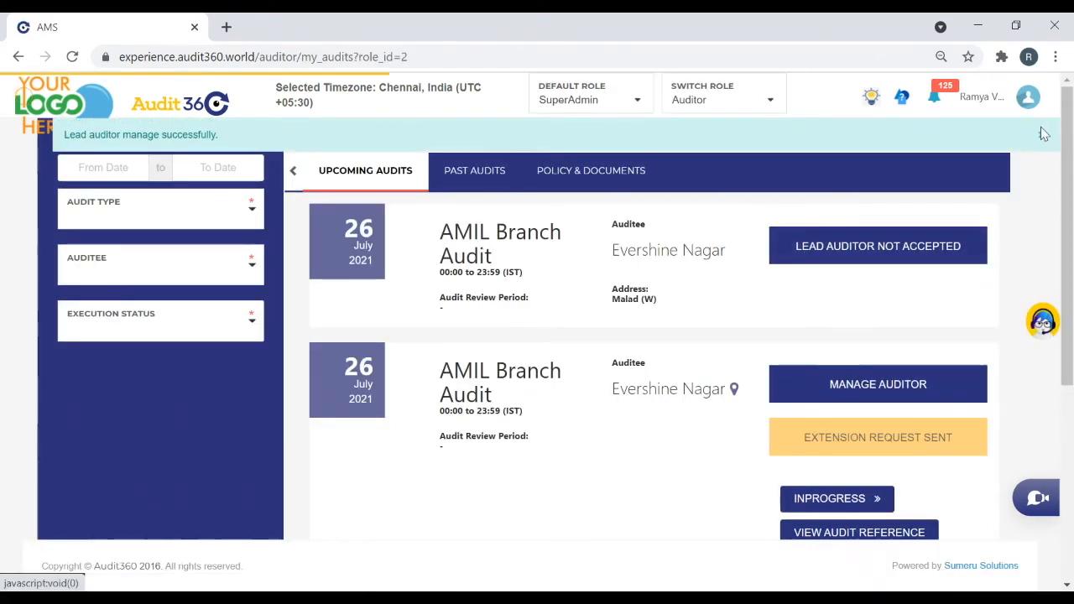
Switch to the SuperAdmin role and open the list of audit schedule extension requests
{"action": "scroll", "coordinate": [1070, 461], "scroll_direction": "down", "scroll_amount": 4}
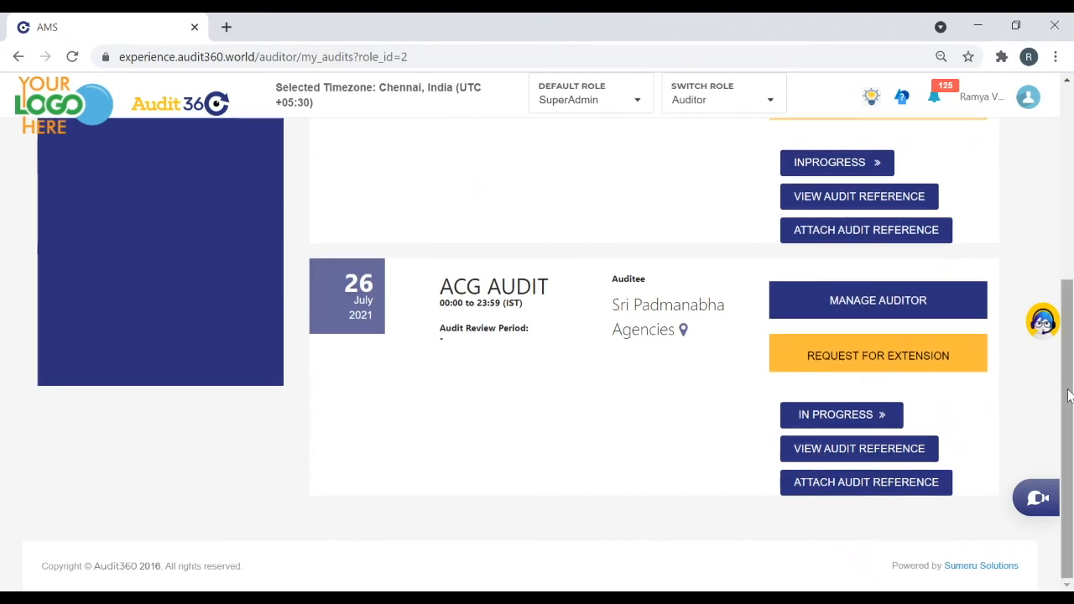
{"action": "scroll", "coordinate": [1069, 395], "scroll_direction": "up", "scroll_amount": 2}
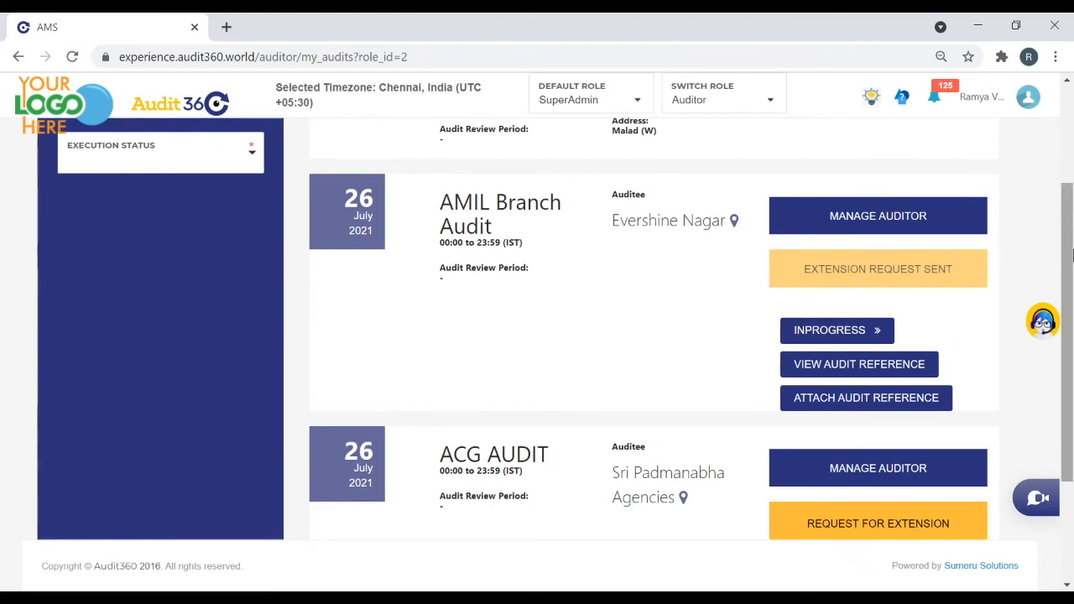
{"action": "left_click", "coordinate": [1073, 316]}
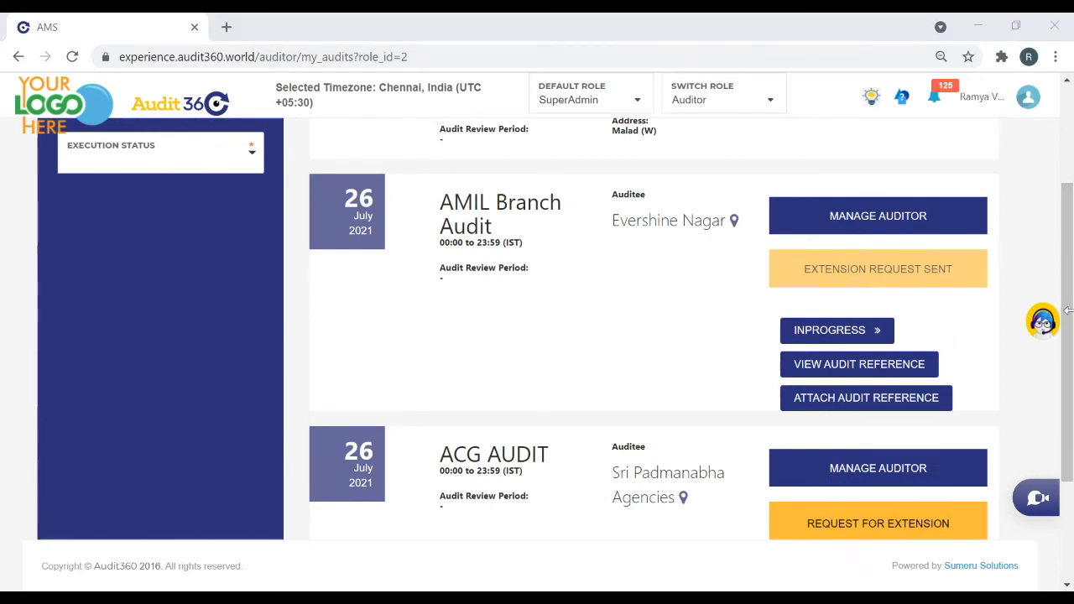
{"action": "left_click", "coordinate": [744, 101]}
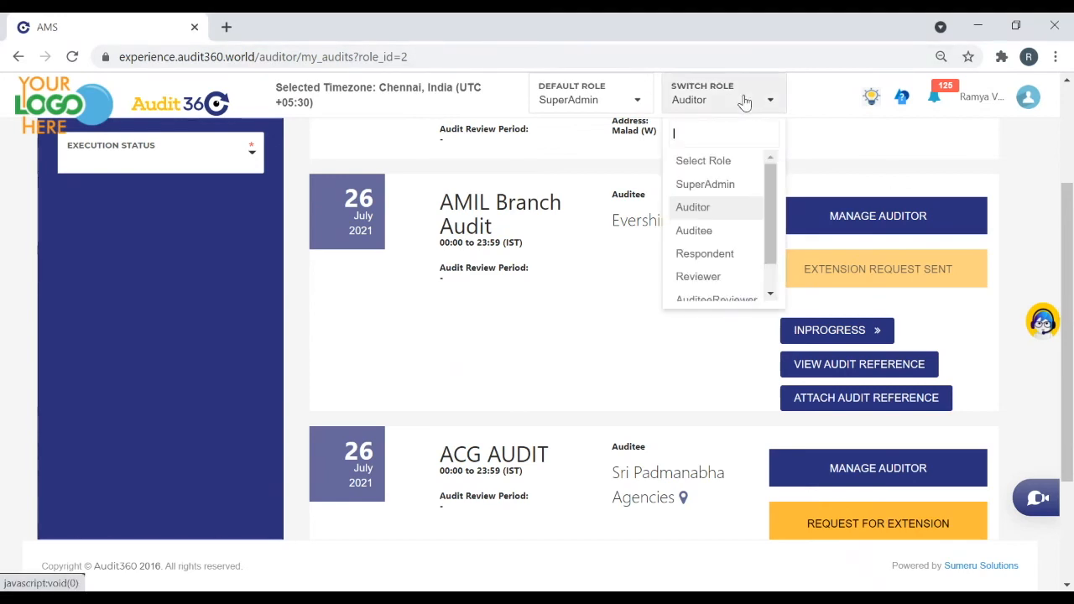
{"action": "left_click", "coordinate": [728, 186]}
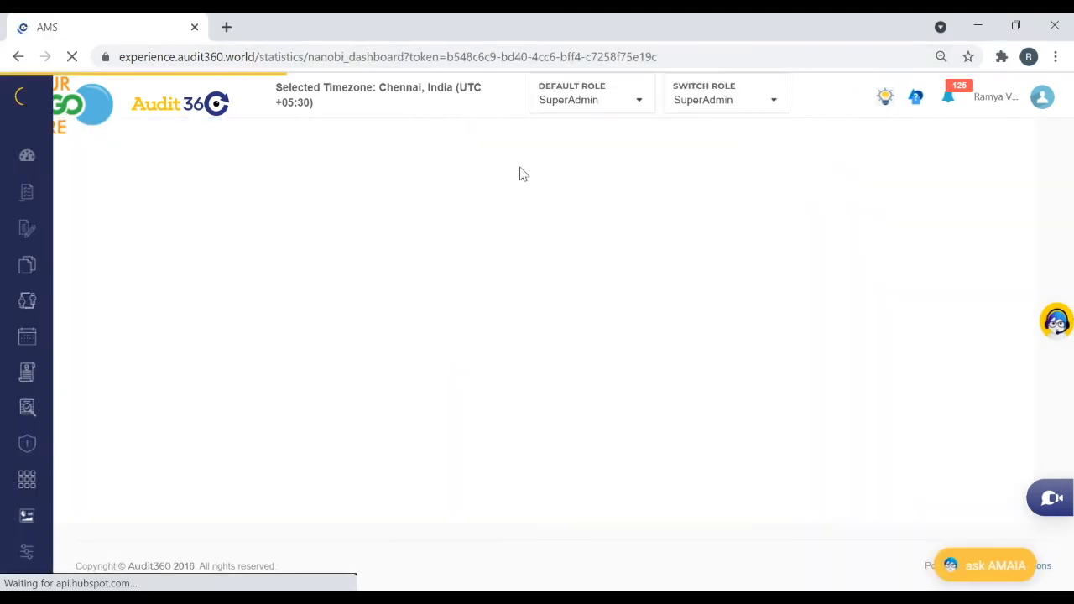
{"action": "mouse_move", "coordinate": [3, 245]}
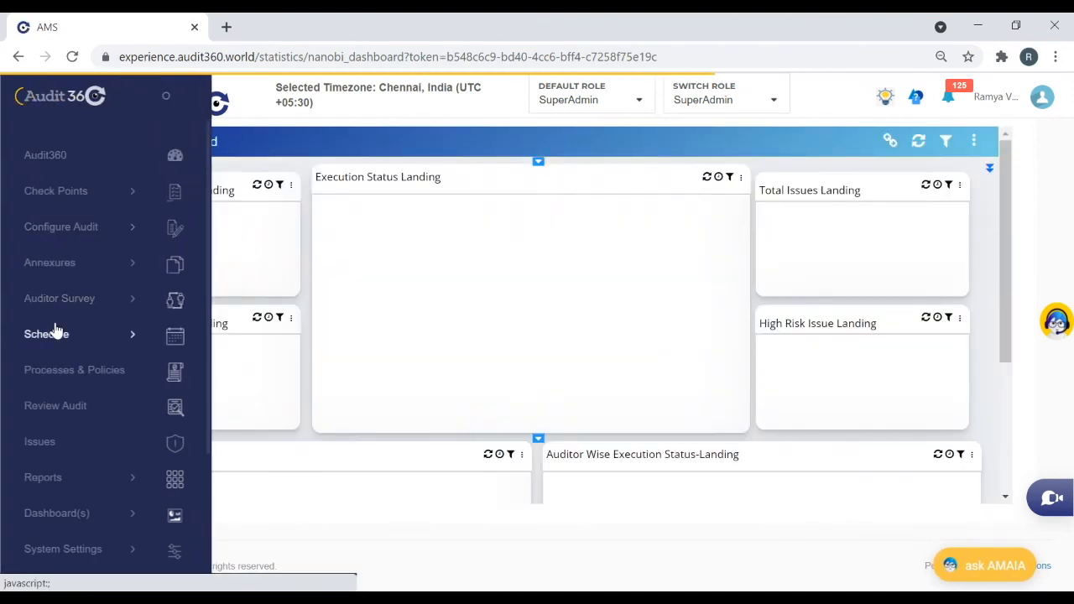
{"action": "left_click", "coordinate": [58, 336]}
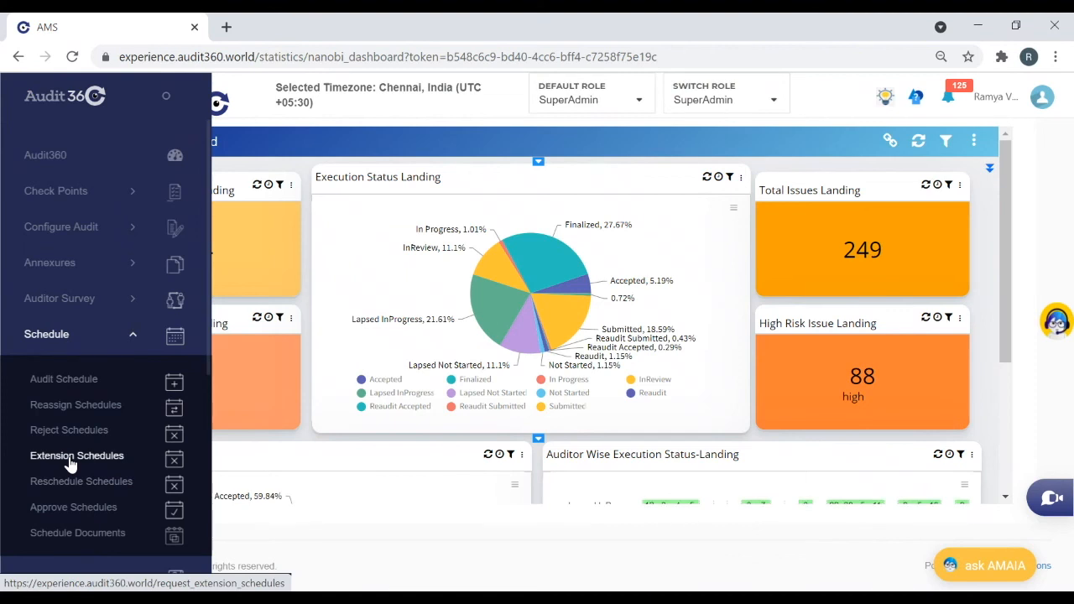
{"action": "left_click", "coordinate": [72, 457]}
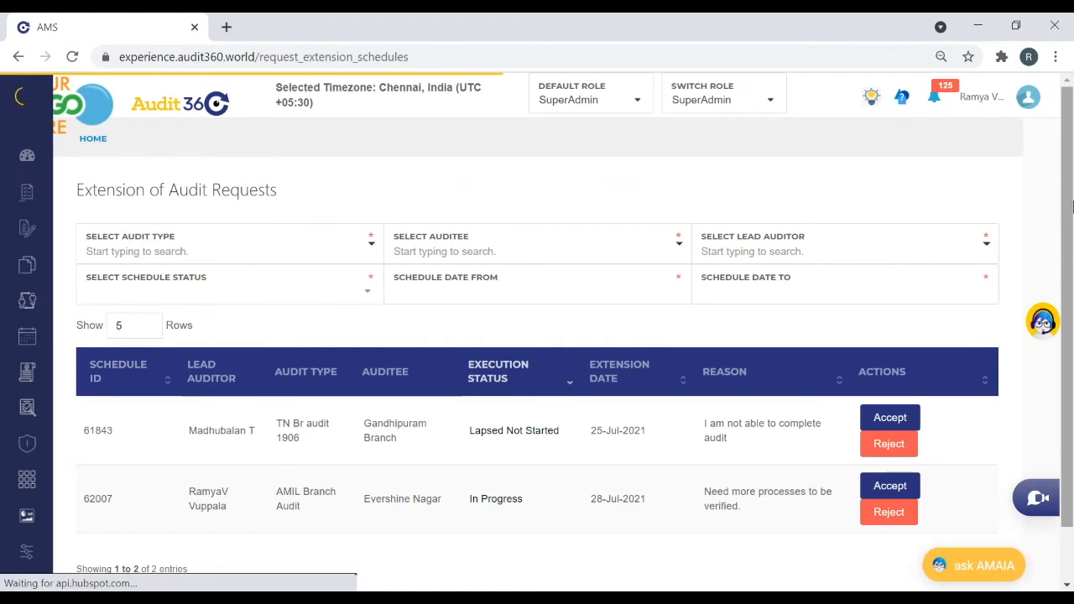
Accept the extension request for the AMIL Branch Audit at Evershine Nagar and confirm the acceptance
{"action": "scroll", "coordinate": [1069, 302], "scroll_direction": "down", "scroll_amount": 2}
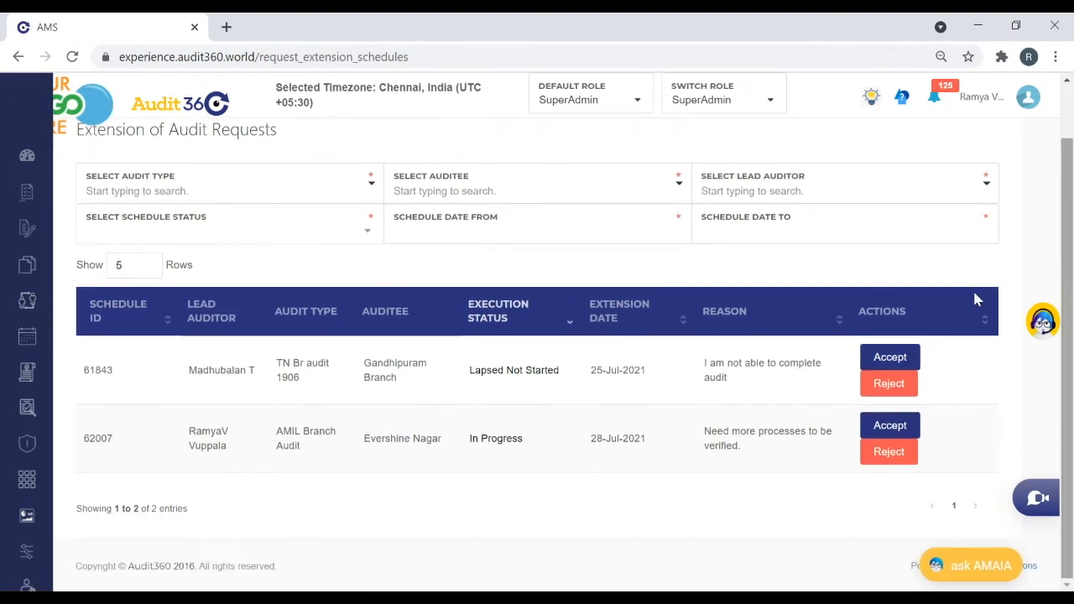
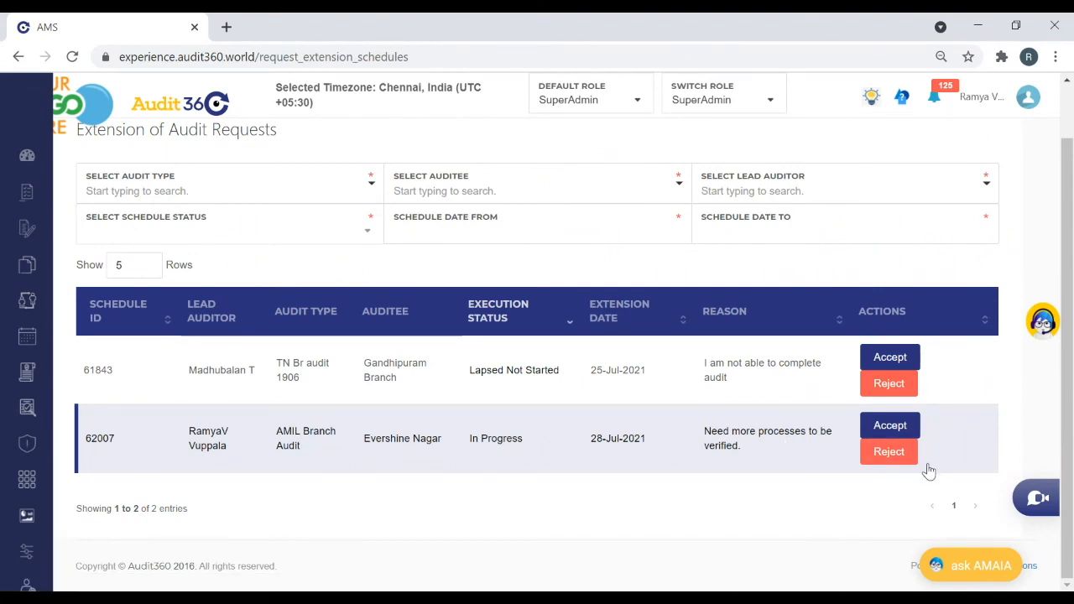
{"action": "left_click", "coordinate": [892, 425]}
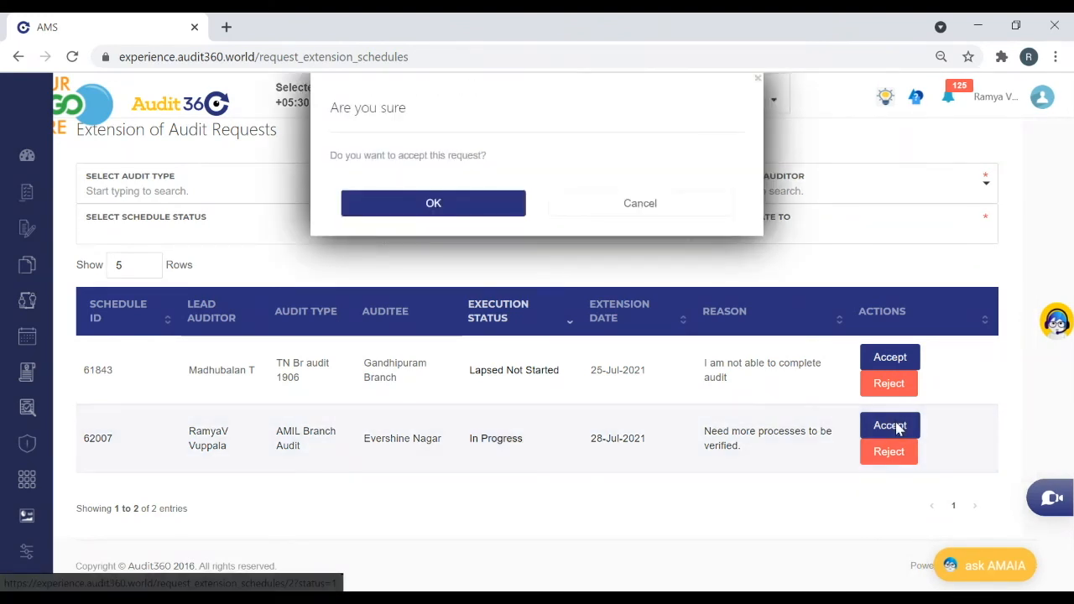
{"action": "left_click", "coordinate": [450, 204]}
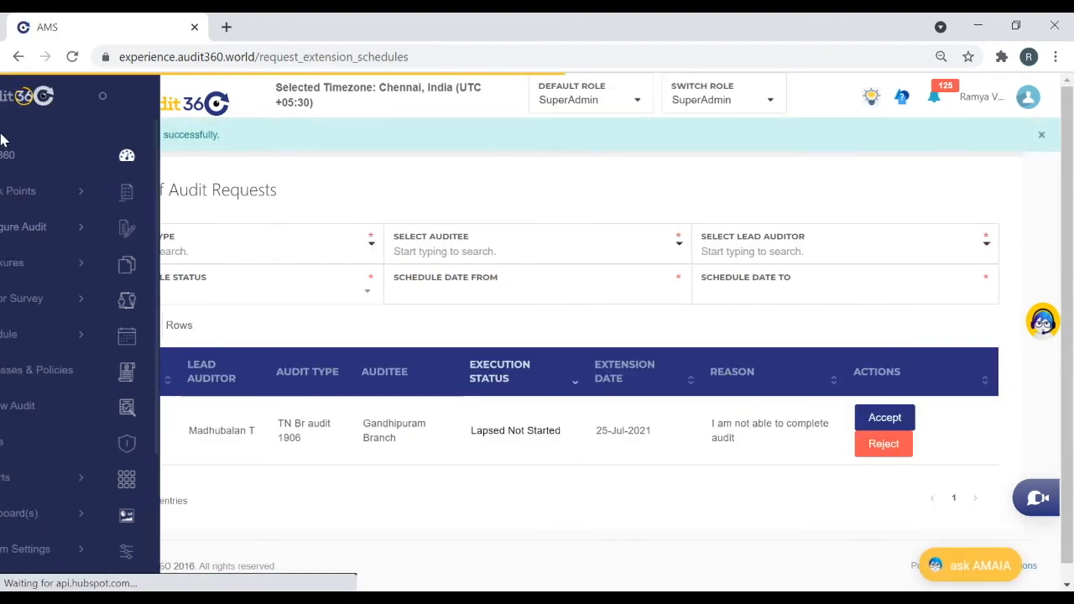
Switch to the Auditor role, view the sub audits of the in-progress AMIL Branch Audit, and return to the audit list
{"action": "left_click", "coordinate": [714, 112]}
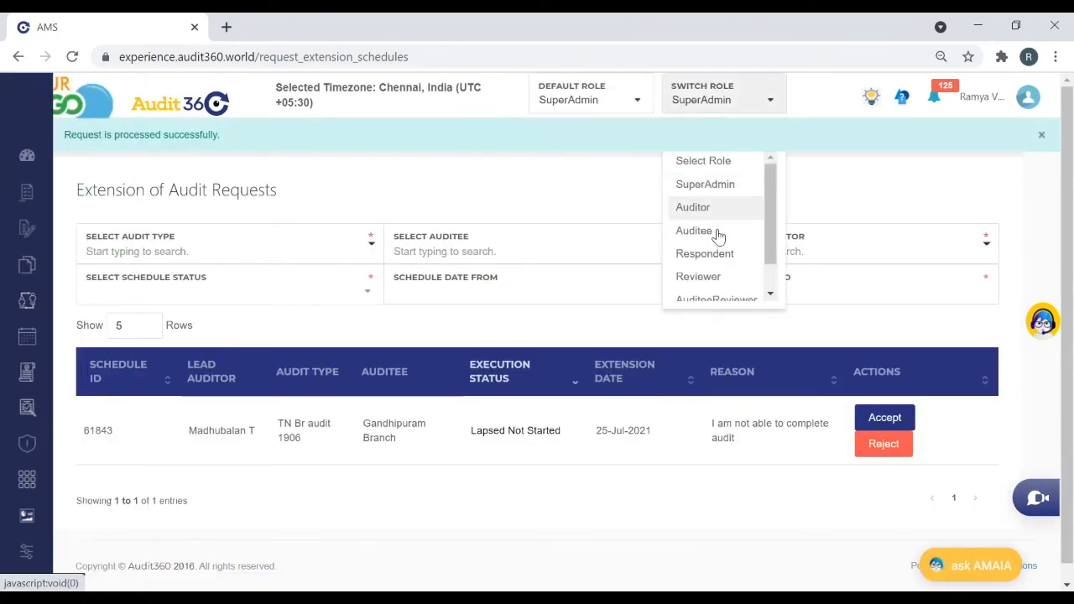
{"action": "left_click", "coordinate": [694, 206]}
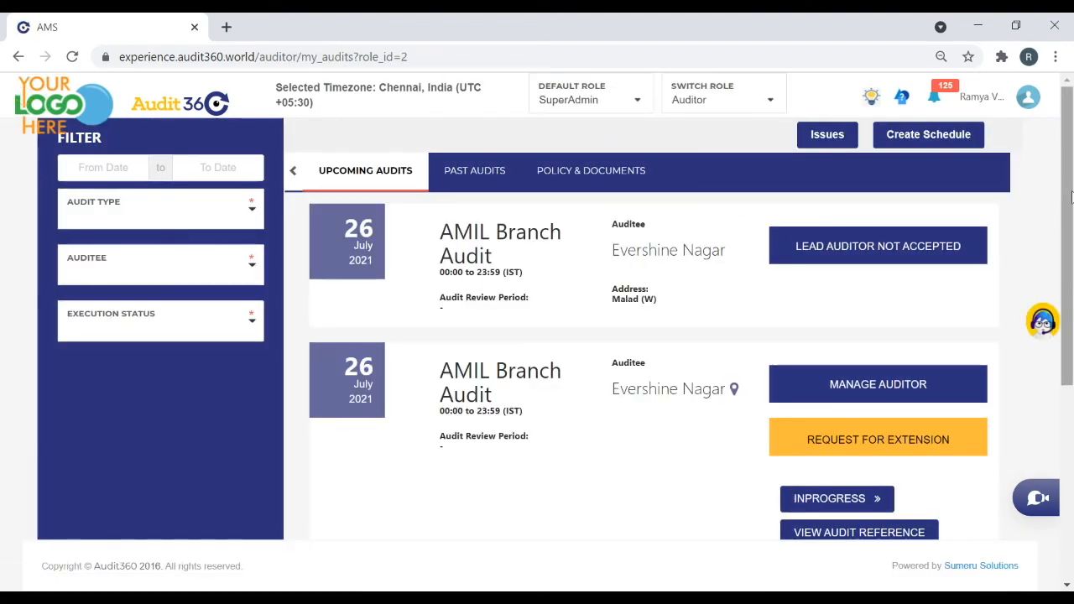
{"action": "scroll", "coordinate": [1068, 195], "scroll_direction": "down", "scroll_amount": 3}
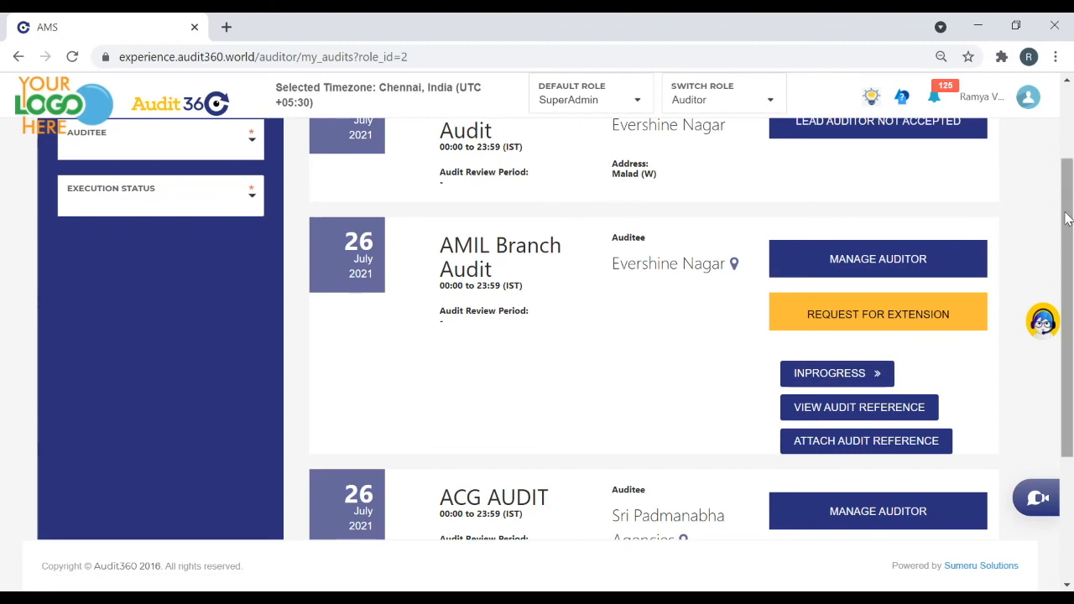
{"action": "left_click_drag", "start_coordinate": [1069, 219], "coordinate": [1071, 249]}
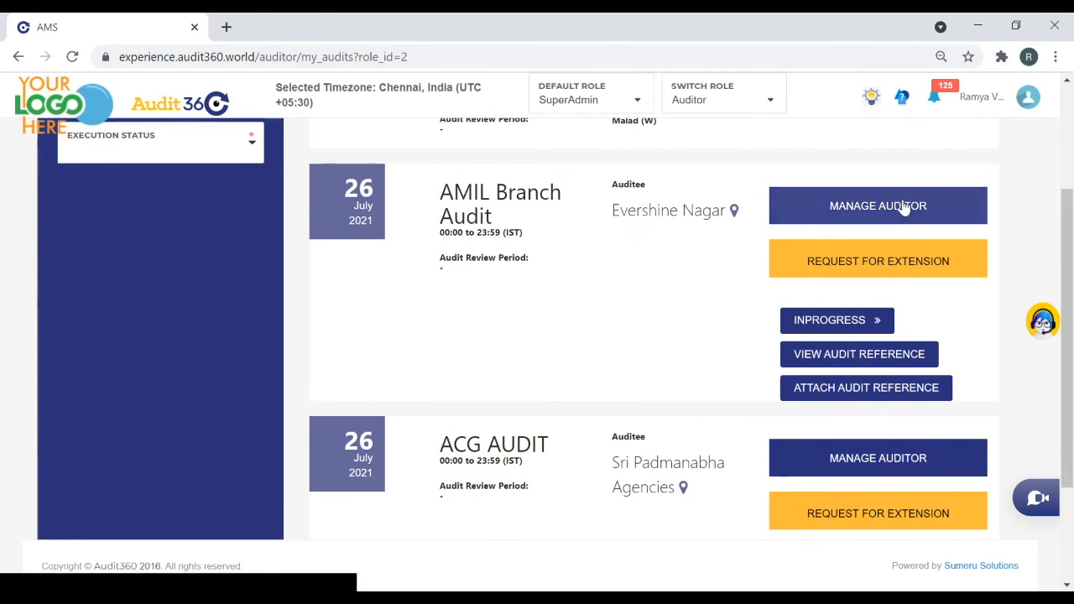
{"action": "left_click", "coordinate": [845, 320]}
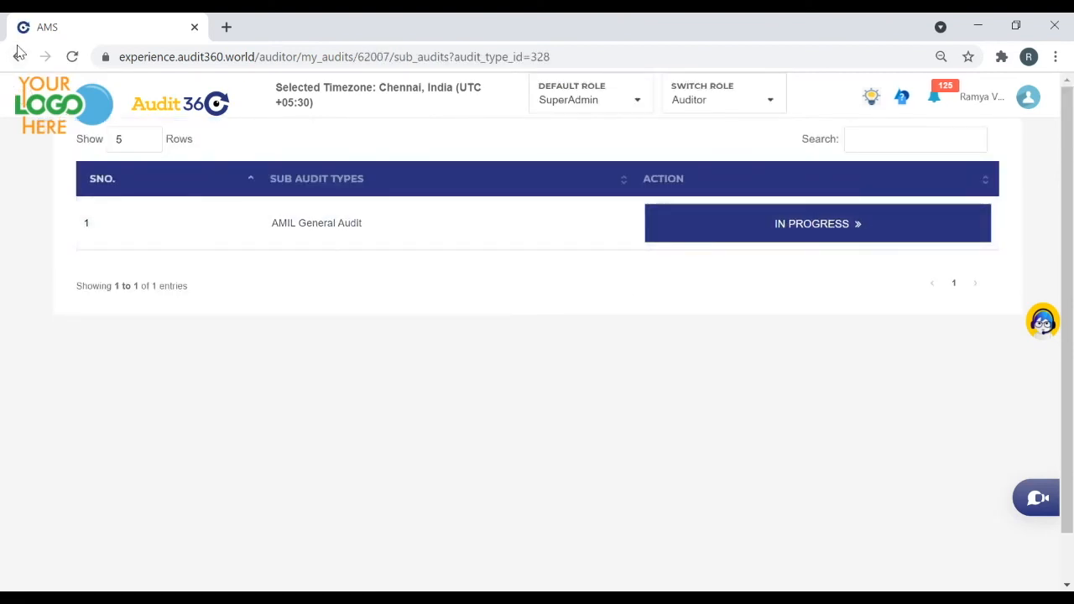
{"action": "left_click", "coordinate": [18, 57]}
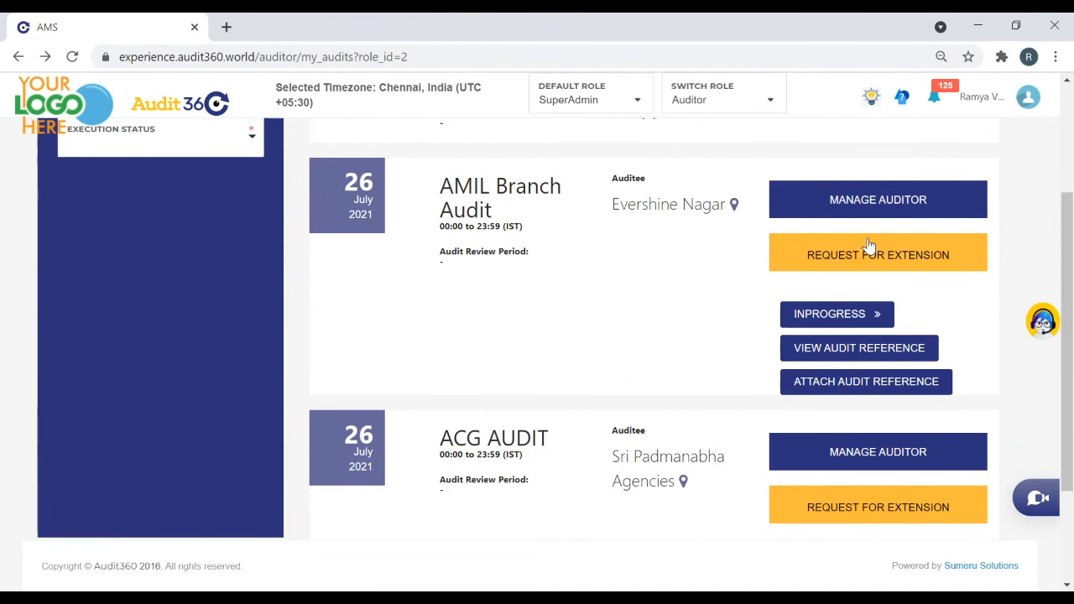
Examine the selectable new dates in the AMIL Branch Audit's extension request form and close the form without submitting
{"action": "left_click", "coordinate": [835, 250]}
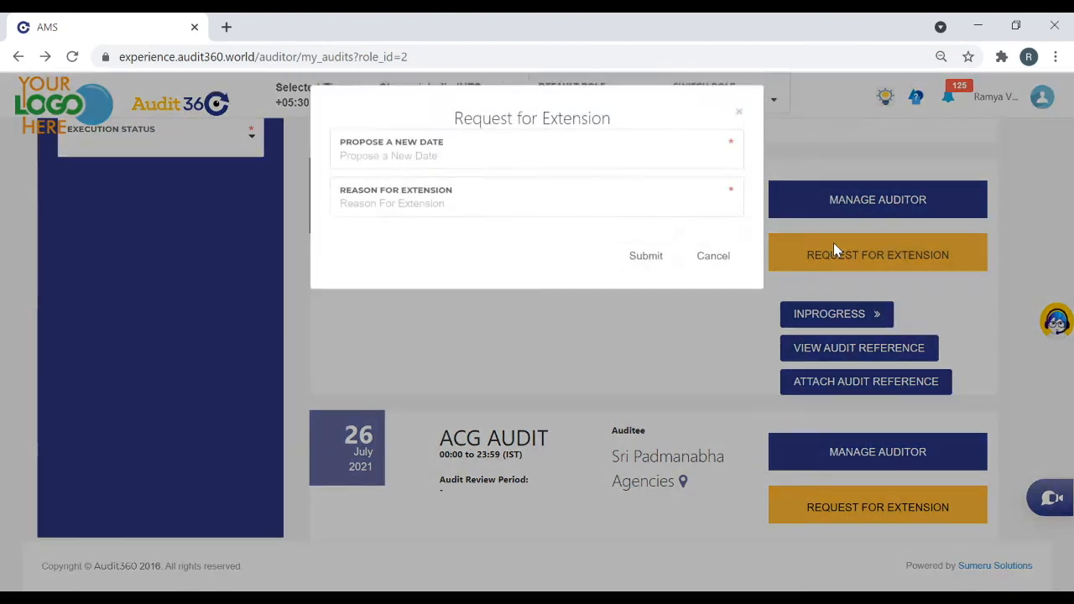
{"action": "left_click", "coordinate": [481, 164]}
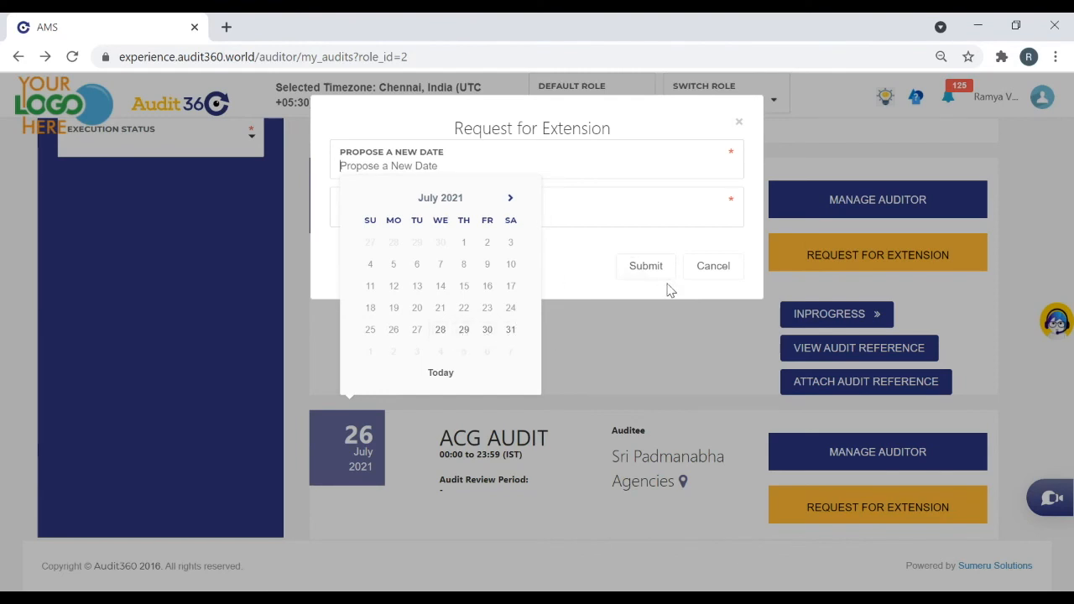
{"action": "left_click", "coordinate": [740, 245]}
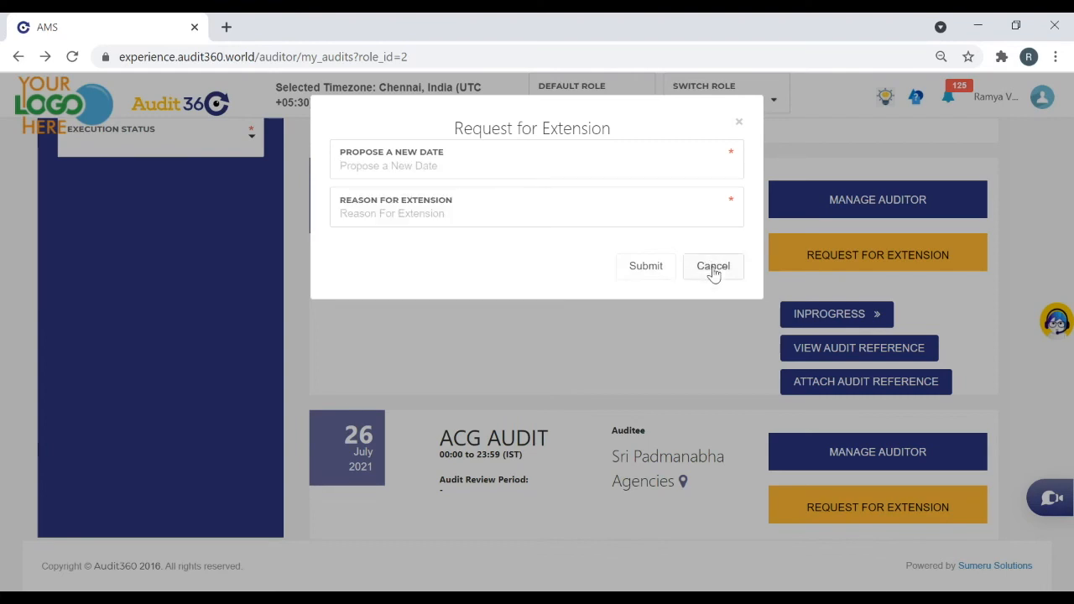
{"action": "left_click", "coordinate": [712, 271]}
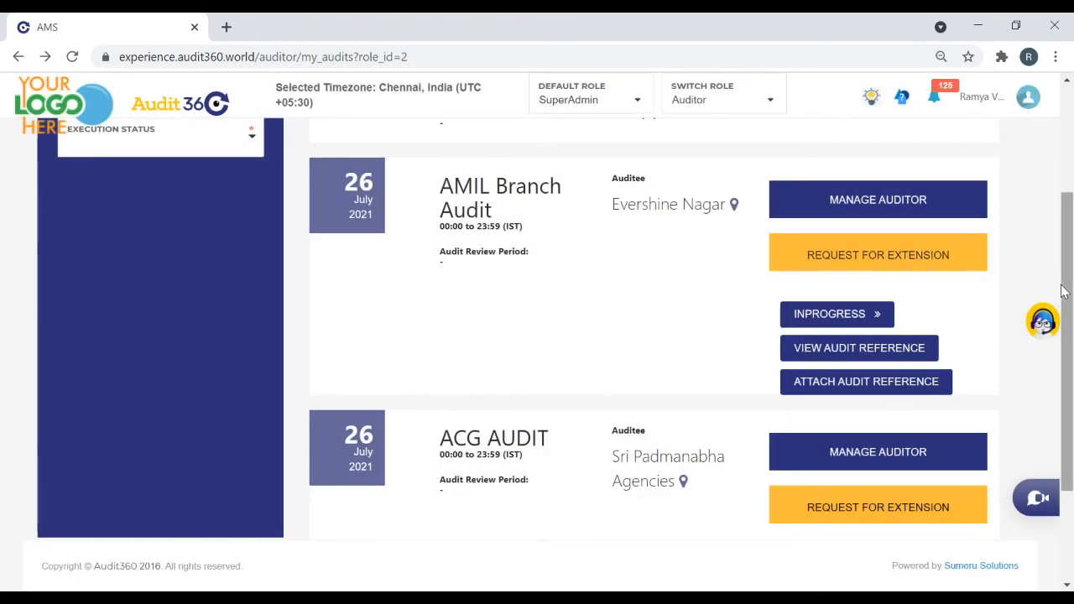
Resume the in-progress ACG AUDIT for Sri Padmanabha Agencies with the Normal execution type
{"action": "left_click_drag", "start_coordinate": [1065, 290], "coordinate": [1019, 227]}
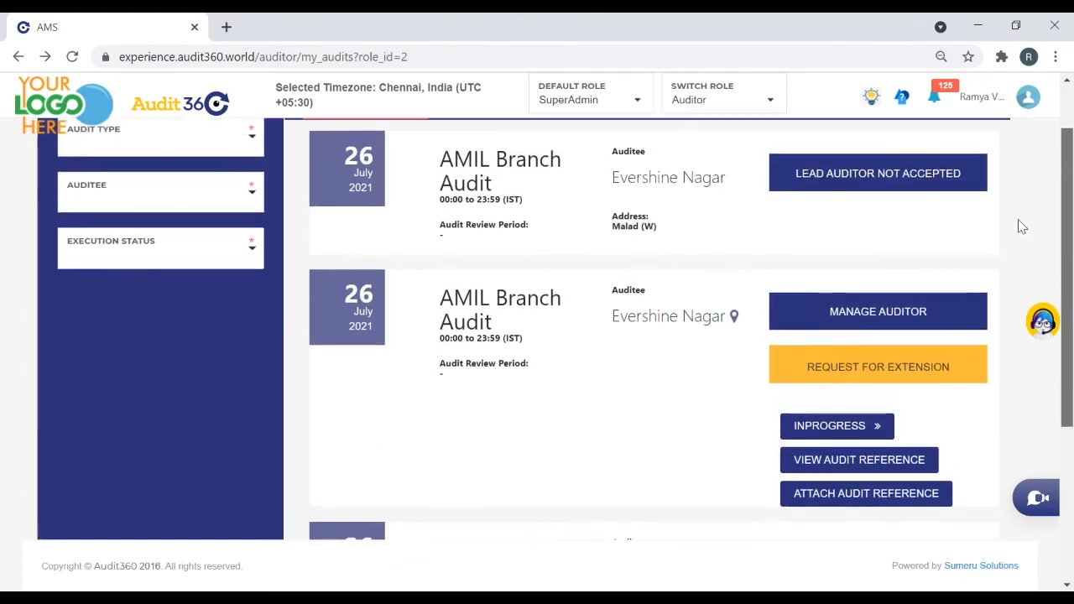
{"action": "scroll", "coordinate": [1017, 225], "scroll_direction": "down", "scroll_amount": 1}
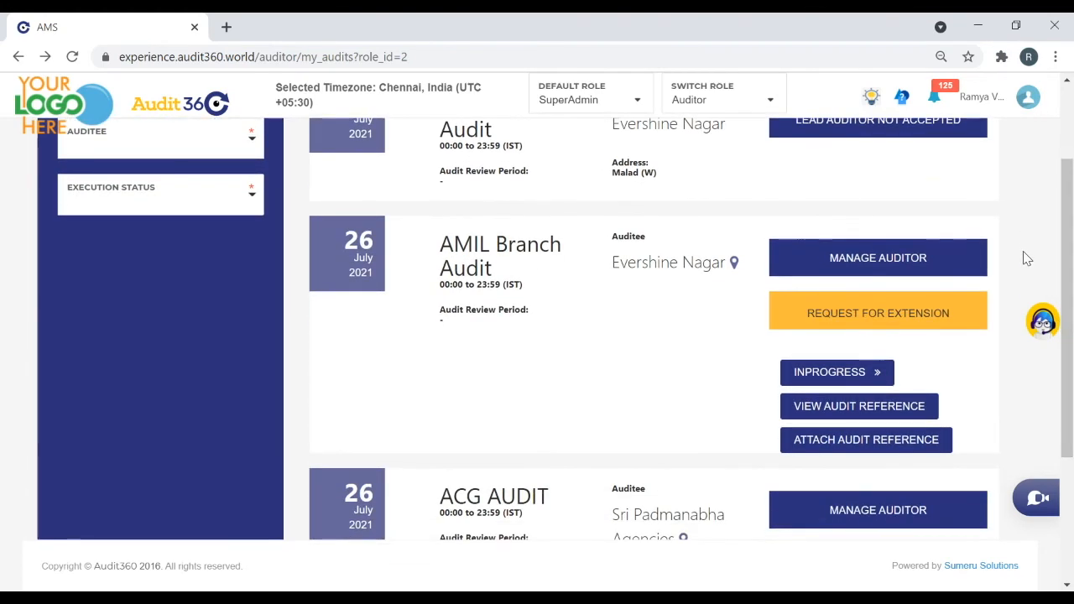
{"action": "scroll", "coordinate": [1070, 358], "scroll_direction": "down", "scroll_amount": 2}
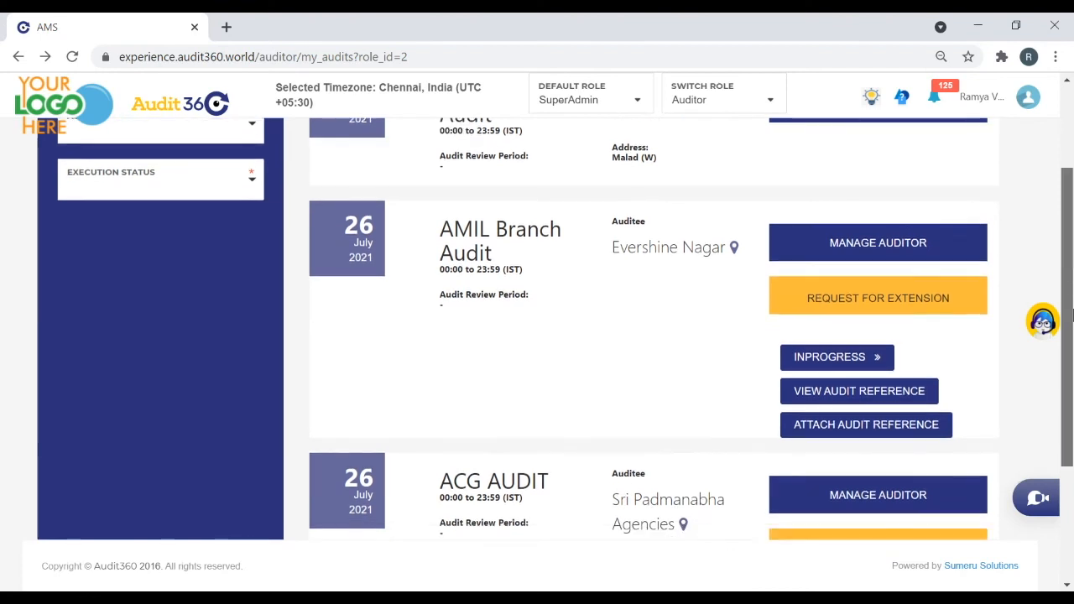
{"action": "scroll", "coordinate": [1070, 358], "scroll_direction": "down", "scroll_amount": 1}
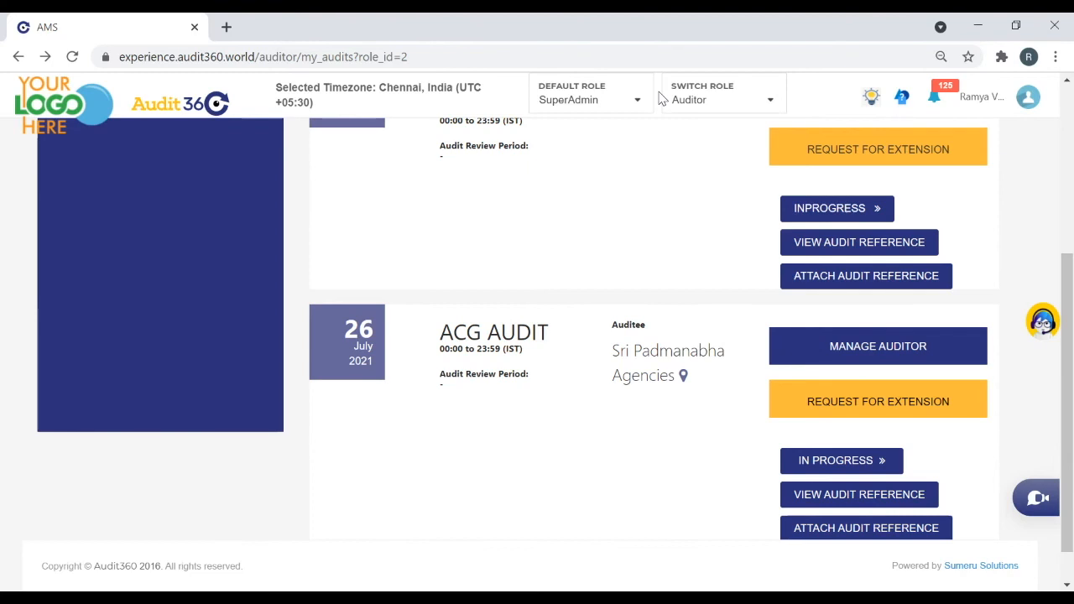
{"action": "left_click_drag", "start_coordinate": [1066, 376], "coordinate": [1063, 280]}
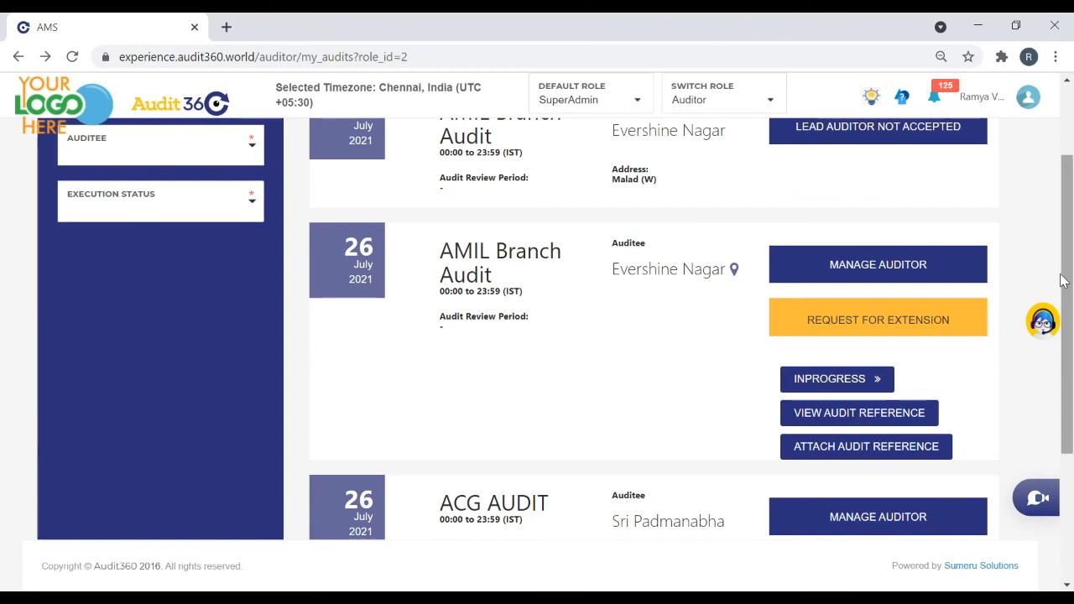
{"action": "left_click_drag", "start_coordinate": [1061, 280], "coordinate": [1061, 370]}
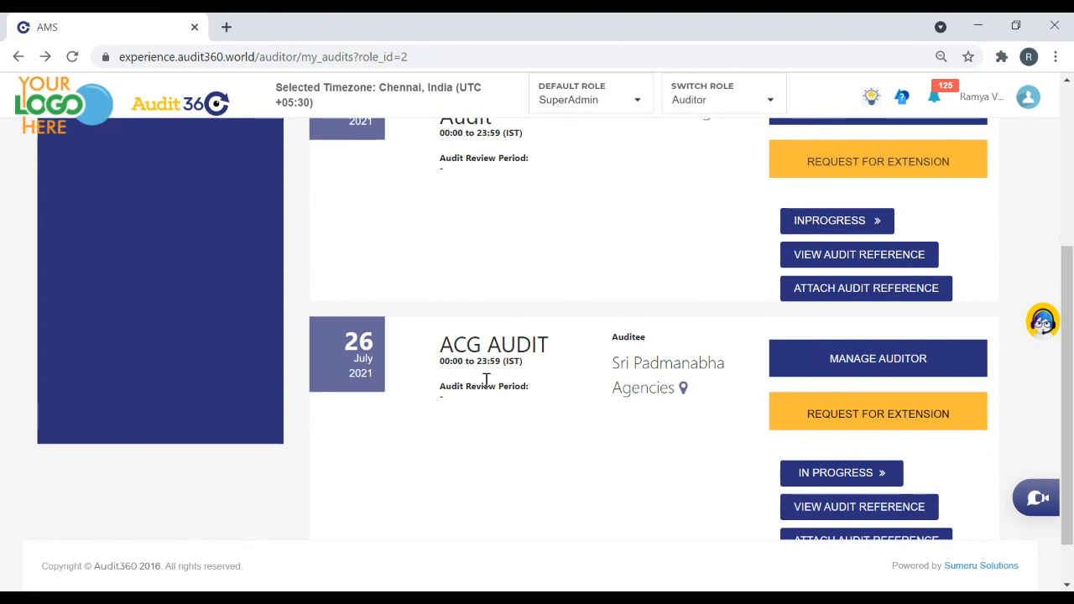
{"action": "left_click", "coordinate": [821, 473]}
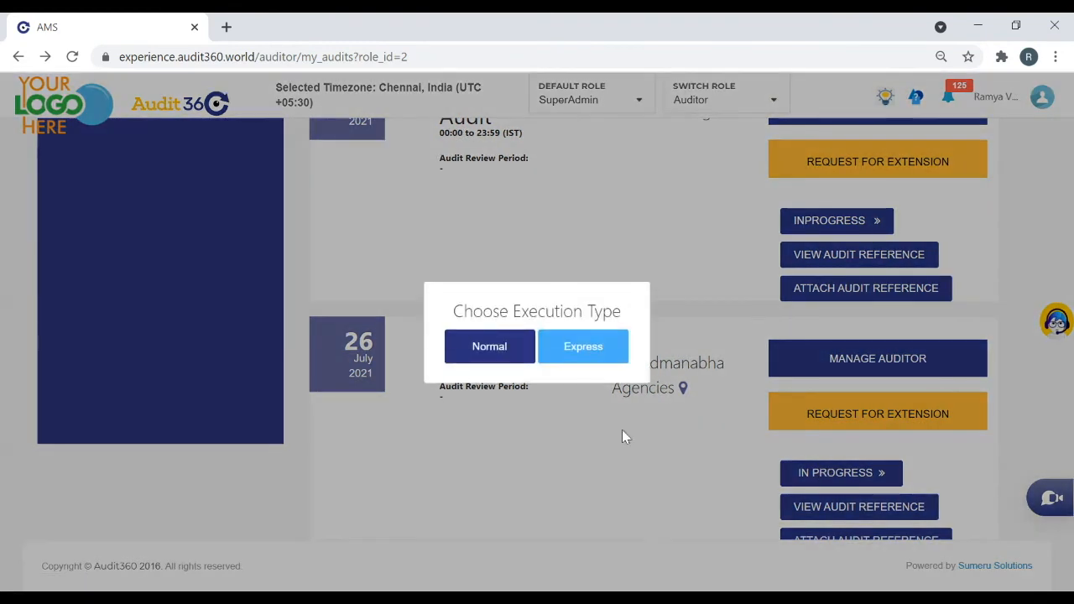
{"action": "left_click", "coordinate": [483, 359]}
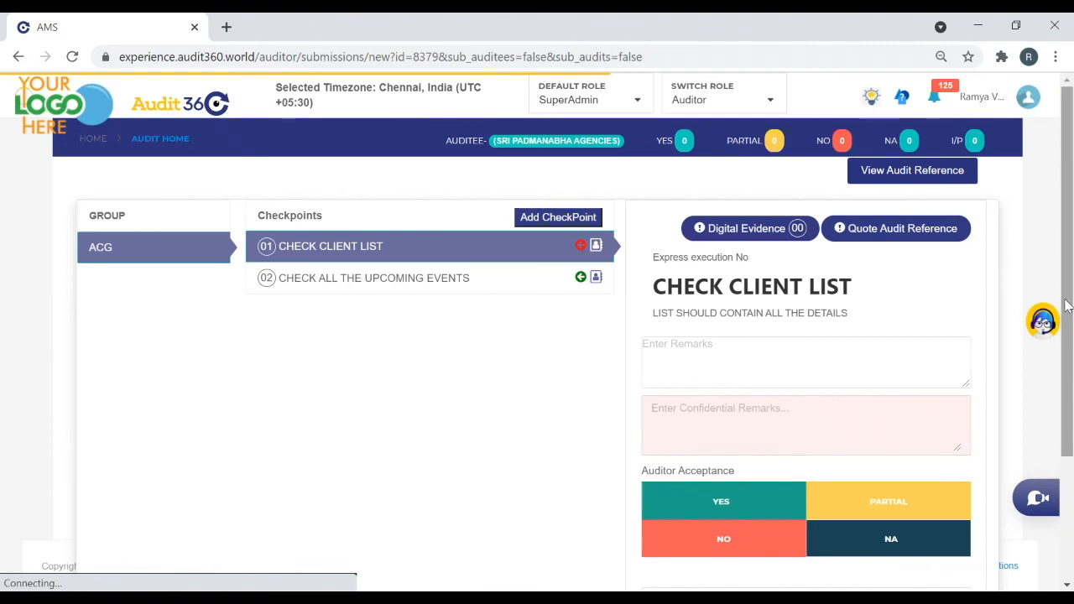
Answer the CHECK CLIENT LIST checkpoint with YES and the disposition CLIENTS LIST IS CORRECT, and continue to the following checkpoint
{"action": "scroll", "coordinate": [913, 424], "scroll_direction": "down", "scroll_amount": 2}
{"action": "left_click", "coordinate": [677, 333]}
{"action": "left_click", "coordinate": [822, 442]}
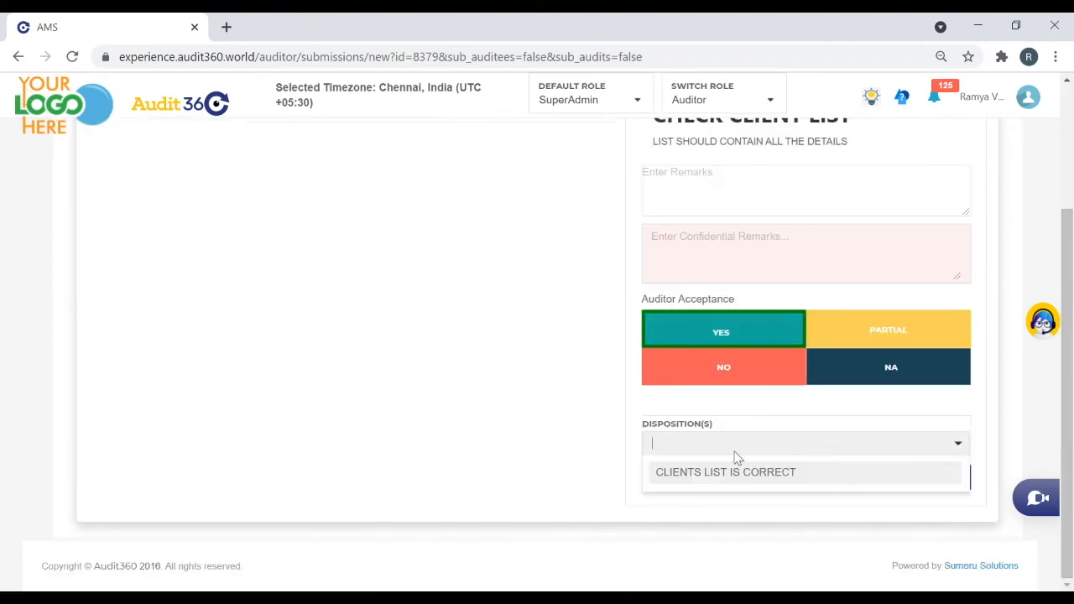
{"action": "left_click", "coordinate": [681, 475]}
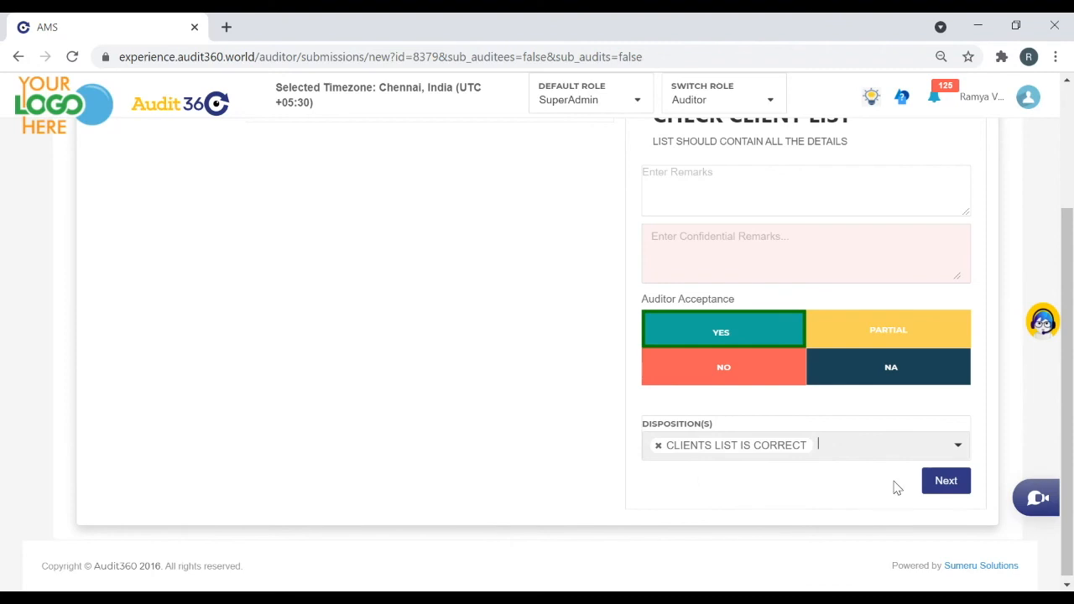
{"action": "left_click", "coordinate": [946, 483]}
Answer the CHECK ALL THE UPCOMING EVENTS checkpoint with YES and the disposition EVENTS ARE LISTED, and finish the audit
{"action": "left_click", "coordinate": [701, 358]}
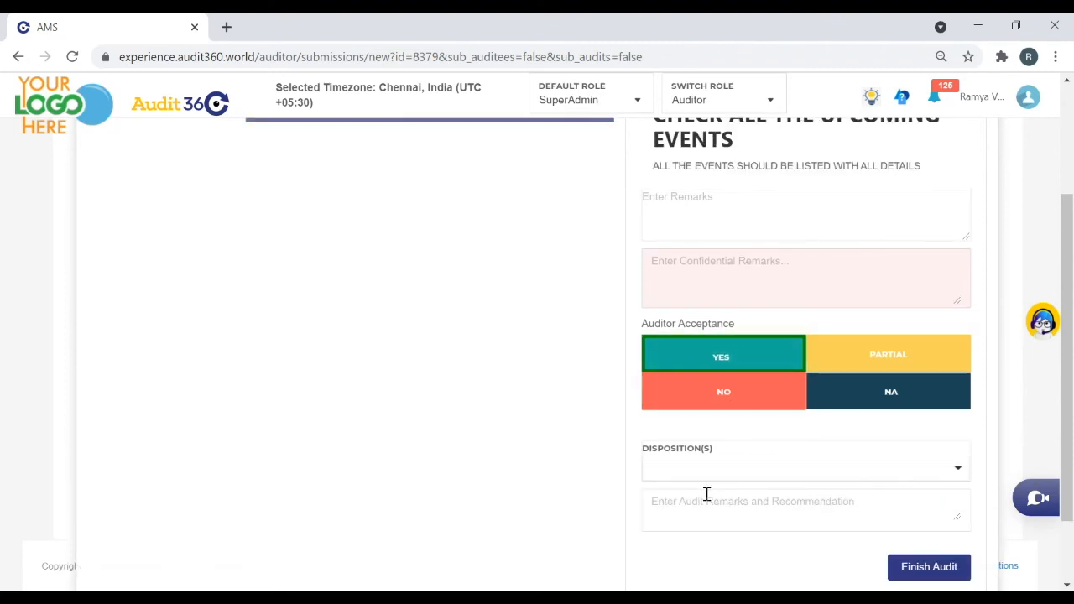
{"action": "left_click", "coordinate": [683, 470]}
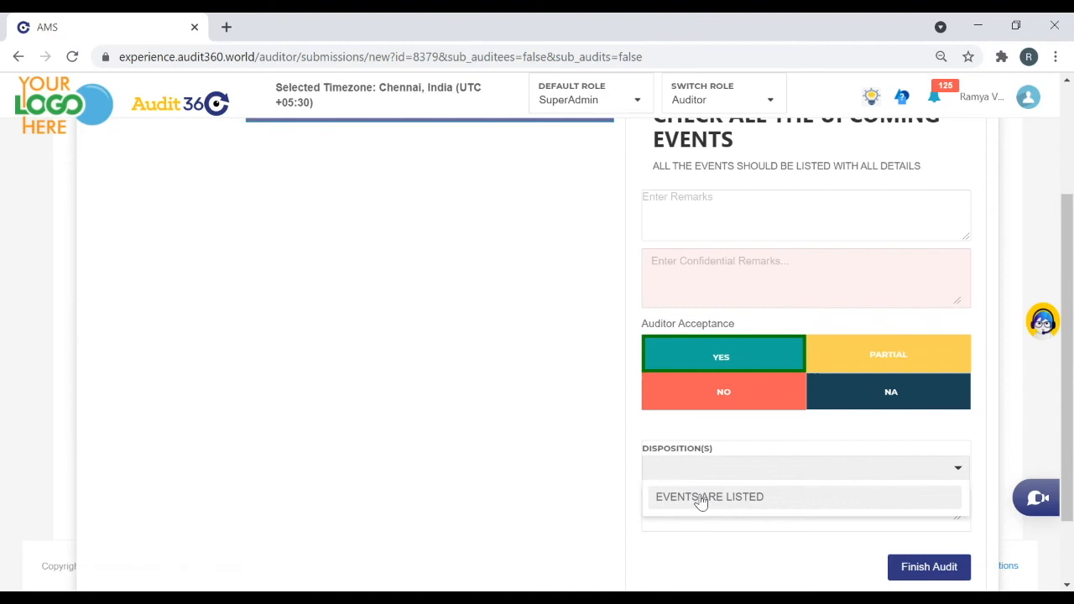
{"action": "left_click", "coordinate": [700, 499]}
{"action": "left_click", "coordinate": [933, 578]}
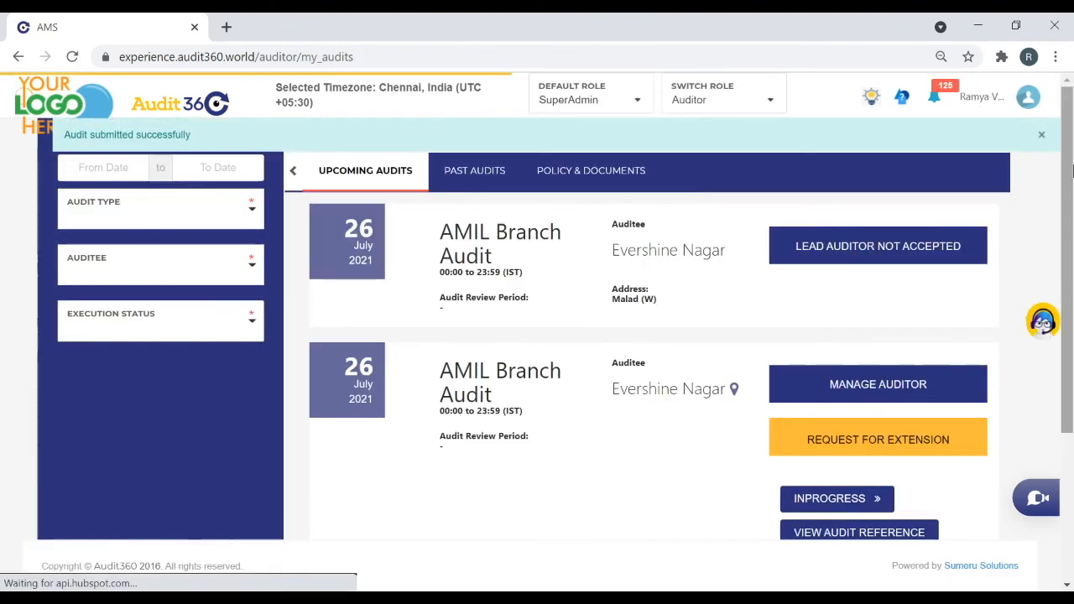
Switch to the SuperAdmin role's dashboard and back to the Auditor role's list of upcoming audits
{"action": "left_click_drag", "start_coordinate": [1068, 165], "coordinate": [1042, 93]}
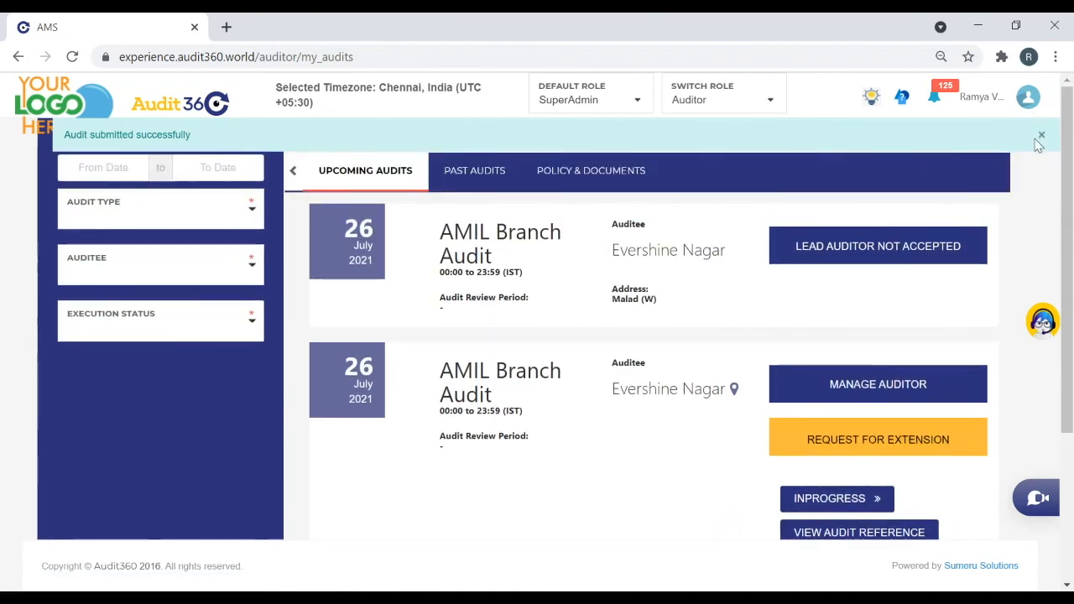
{"action": "left_click", "coordinate": [702, 102]}
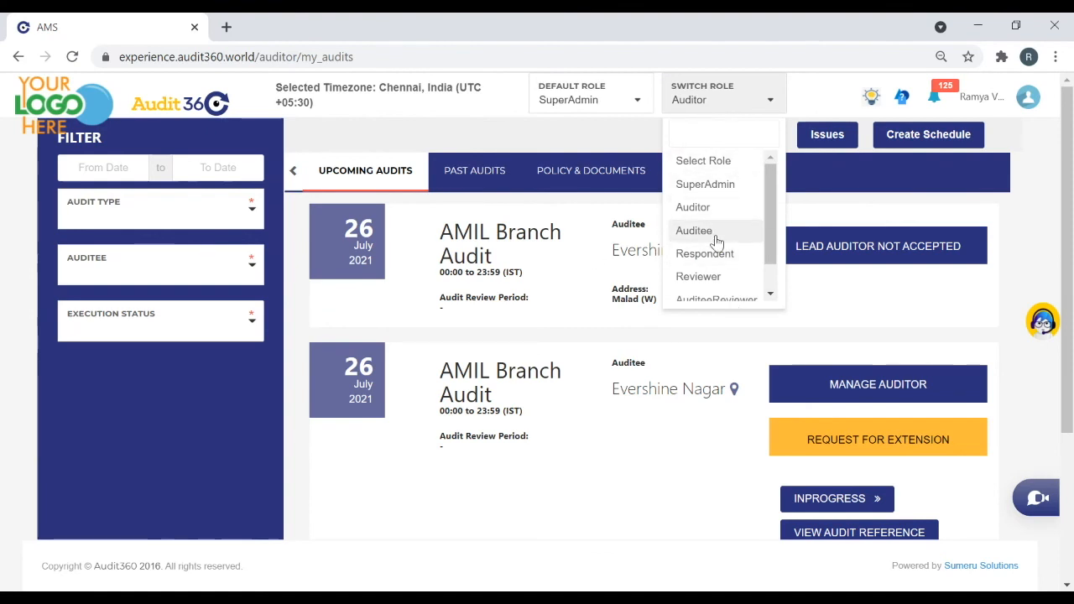
{"action": "left_click", "coordinate": [705, 187]}
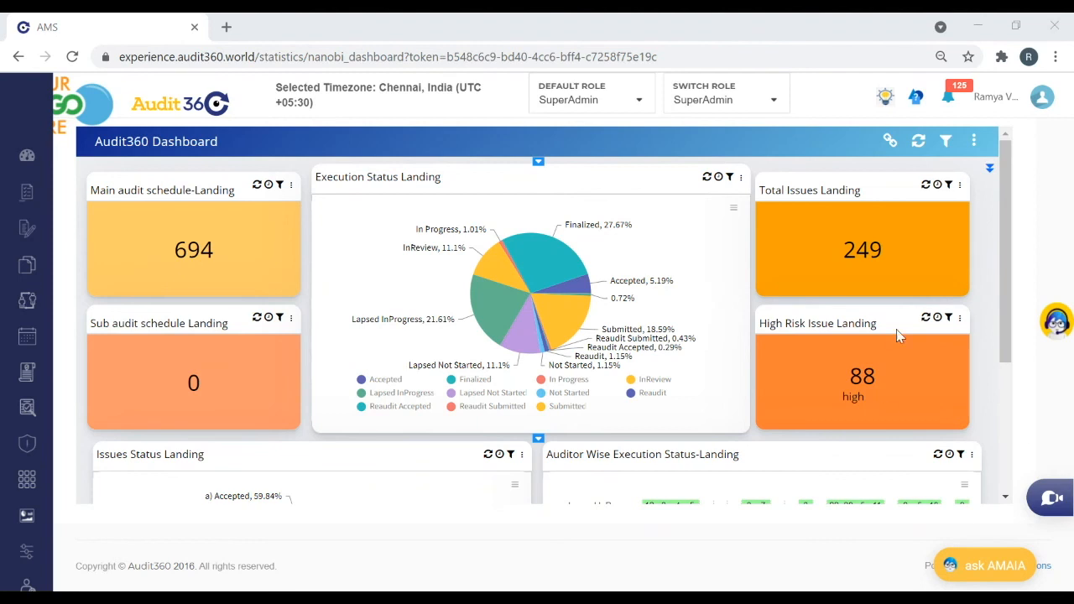
{"action": "left_click", "coordinate": [701, 101]}
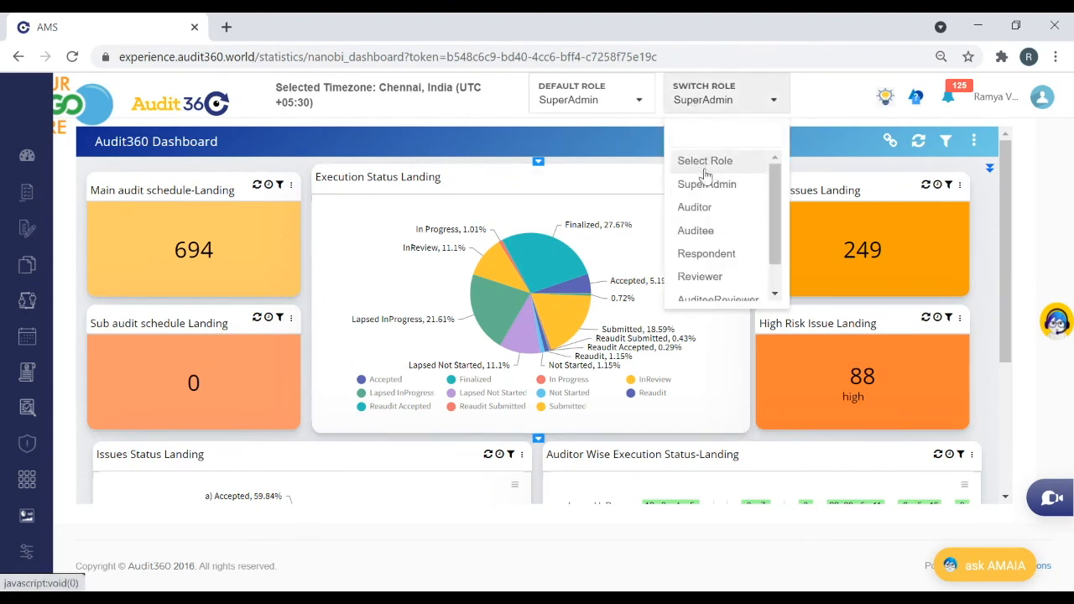
{"action": "left_click", "coordinate": [702, 211]}
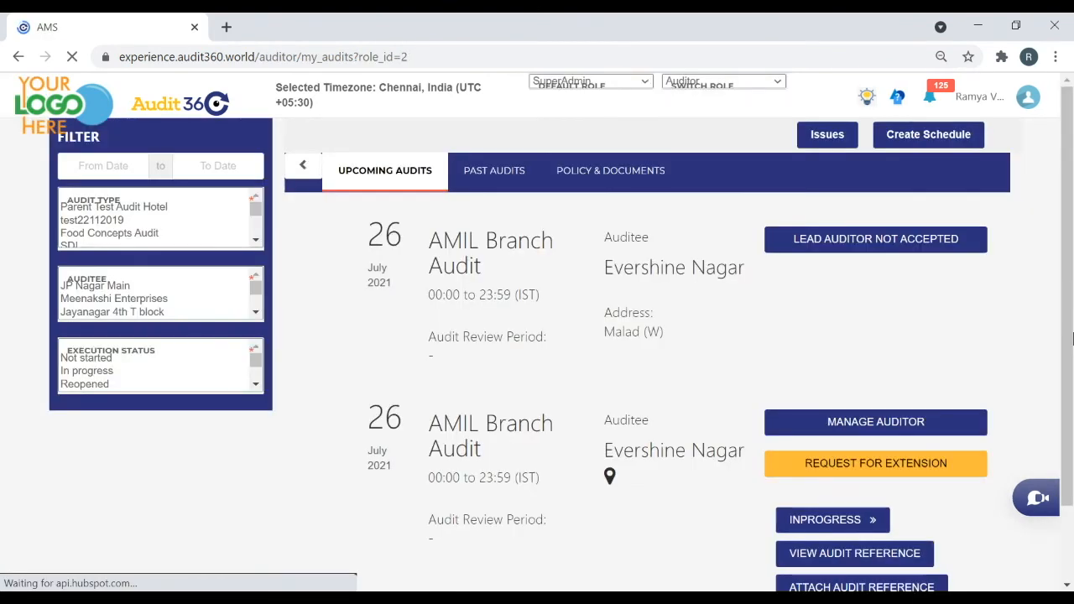